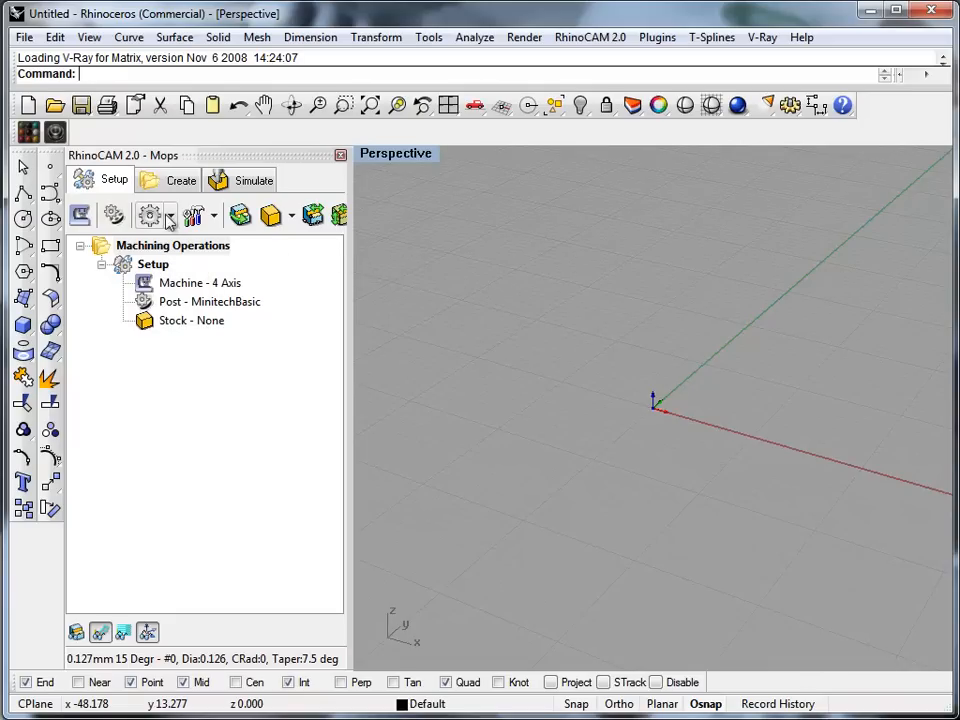
pyautogui.click(155, 218)
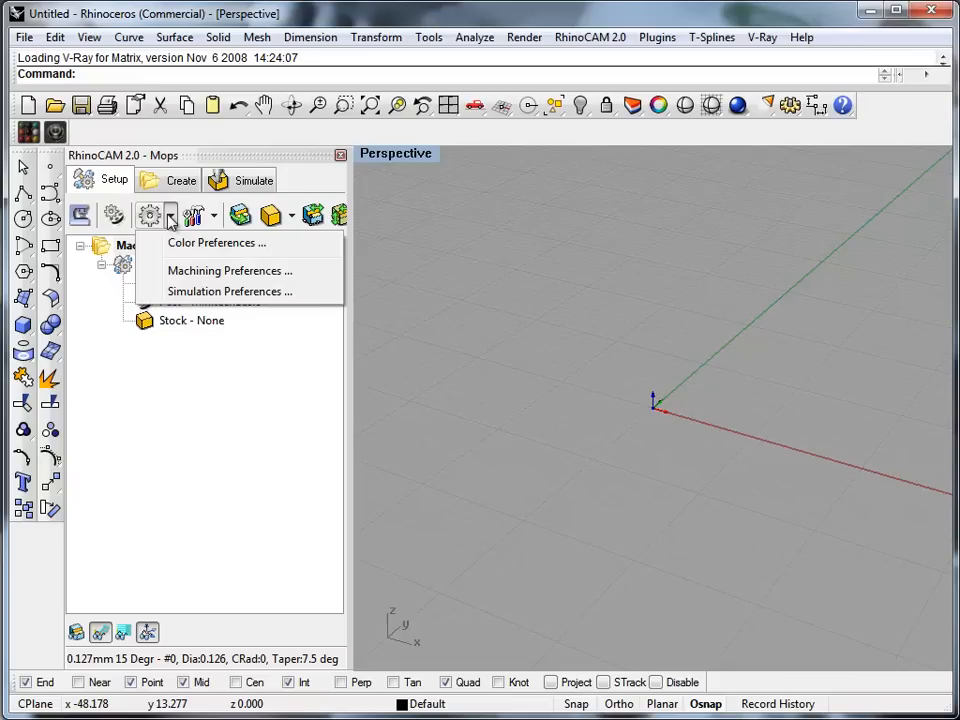
pyautogui.click(455, 252)
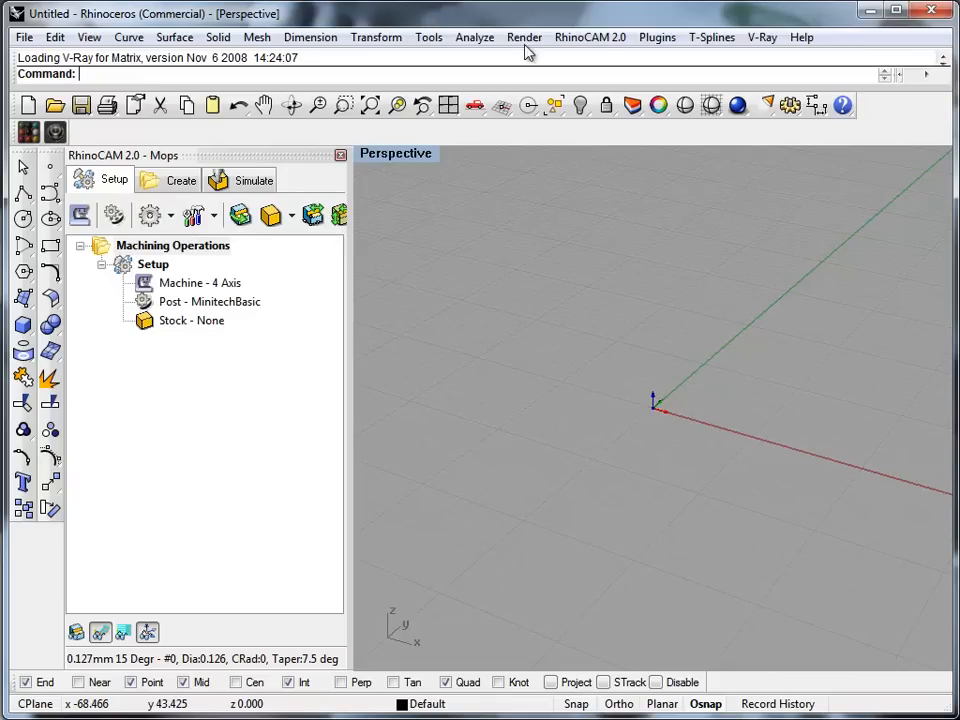
# Show the Cutting Tools Browser and narrow the machining operations panel beside it.
pyautogui.click(590, 40)
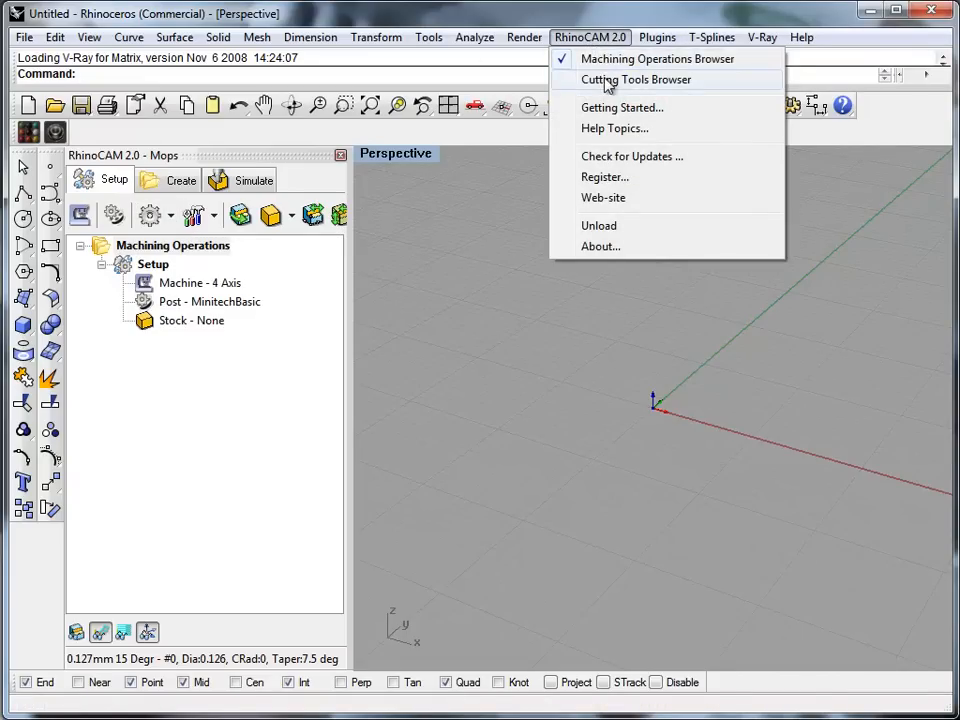
pyautogui.click(605, 80)
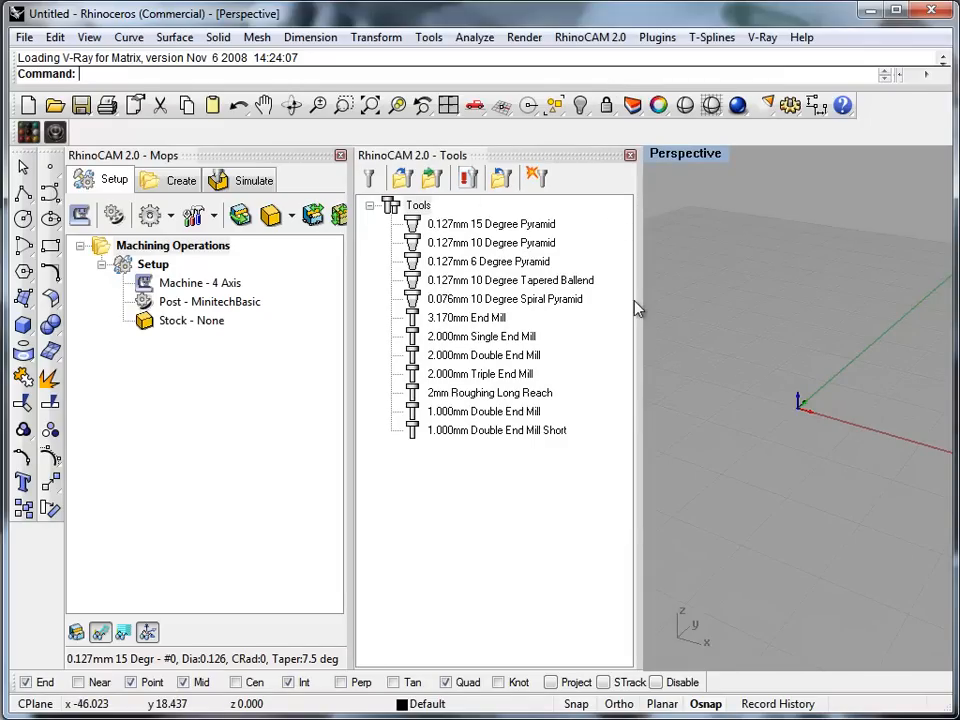
pyautogui.moveTo(349, 362); pyautogui.dragTo(298, 364)
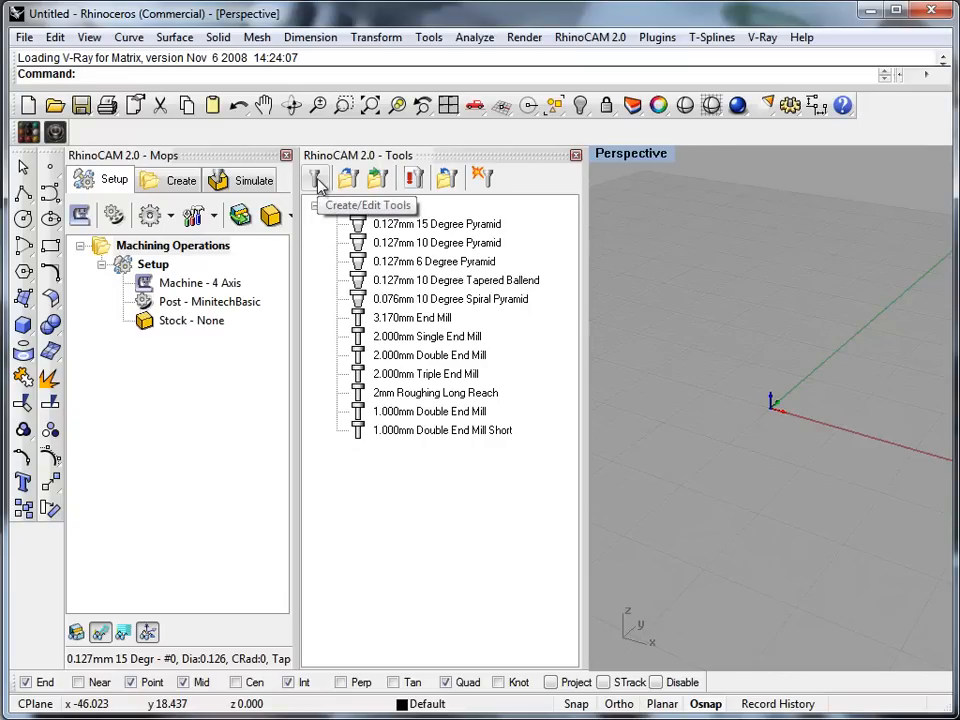
pyautogui.click(317, 182)
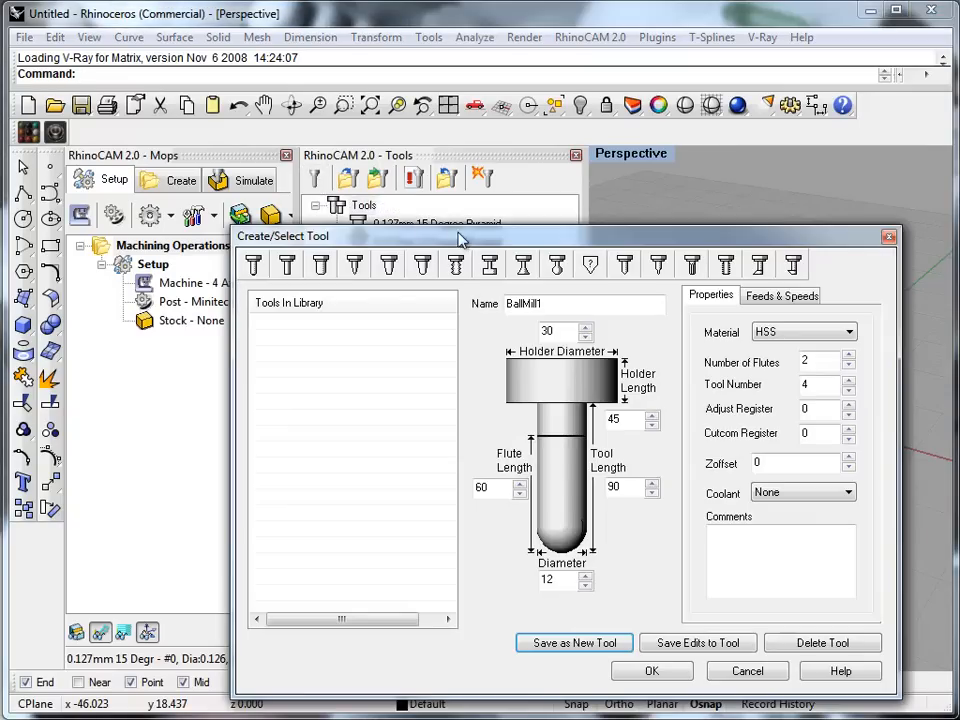
pyautogui.moveTo(468, 244); pyautogui.dragTo(421, 268)
pyautogui.click(840, 261)
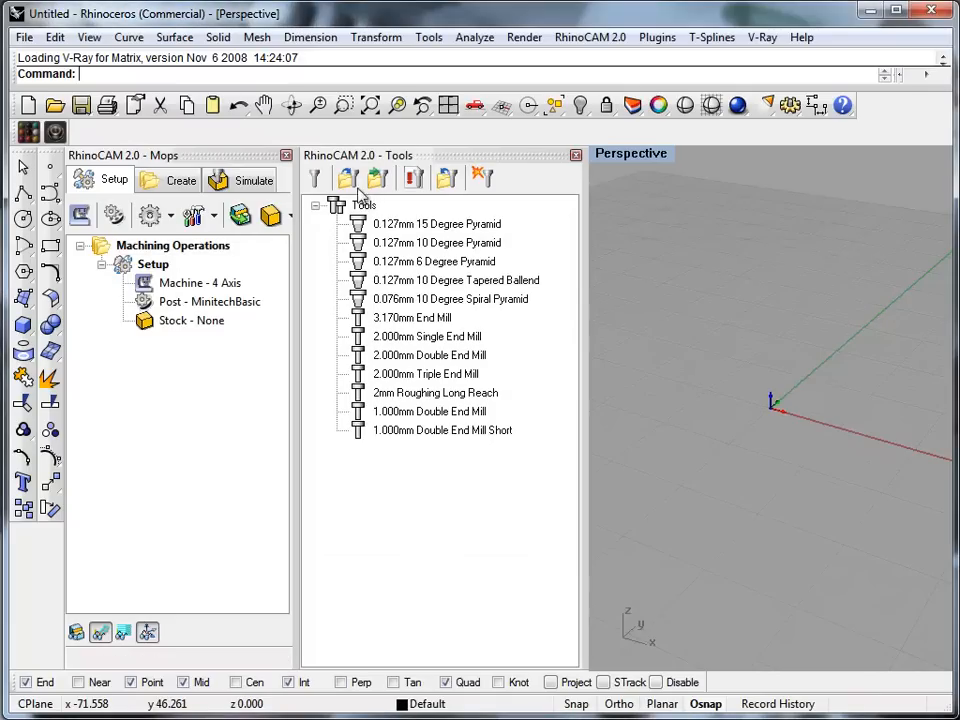
# Open the Create/Select Tool dialog with the ball mill type and place it over the workspace.
pyautogui.click(318, 180)
pyautogui.moveTo(446, 240); pyautogui.dragTo(373, 147)
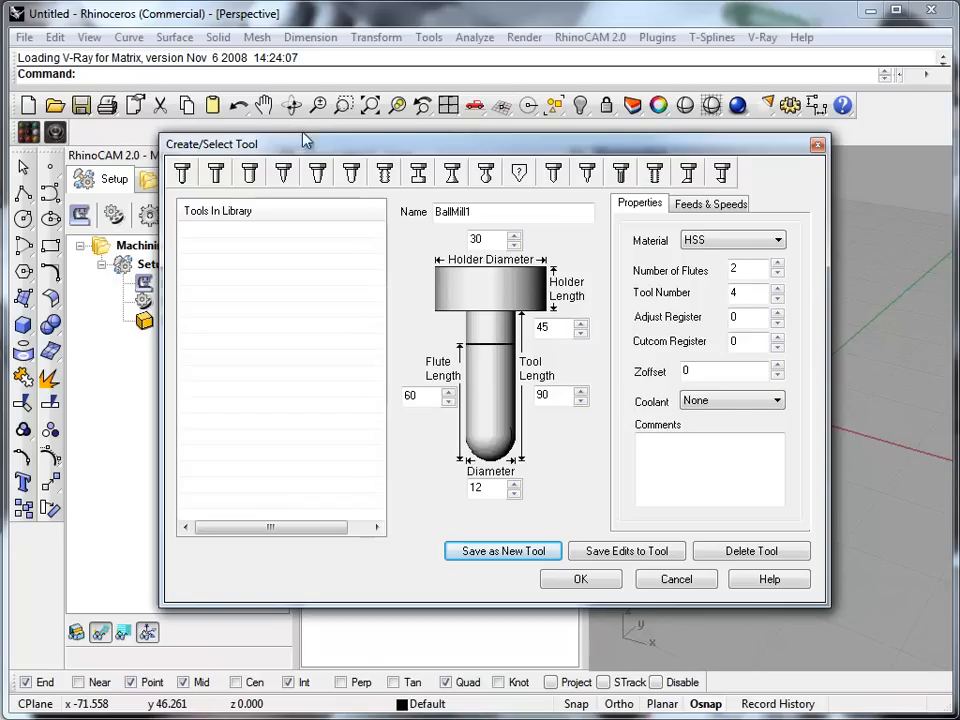
pyautogui.moveTo(305, 140); pyautogui.dragTo(303, 124)
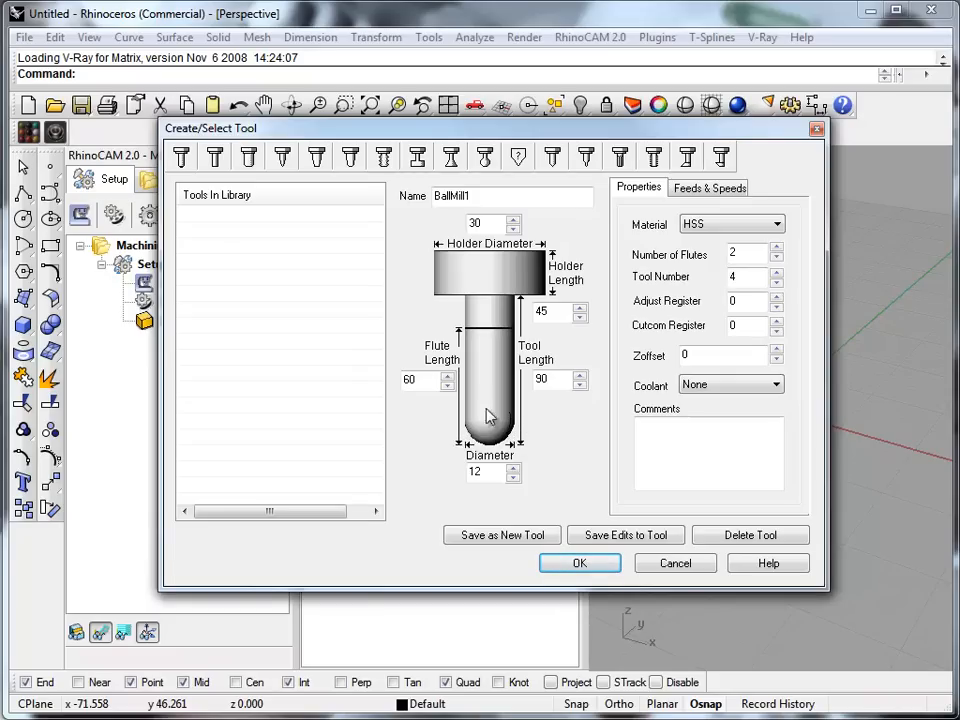
pyautogui.moveTo(302, 138); pyautogui.dragTo(353, 527)
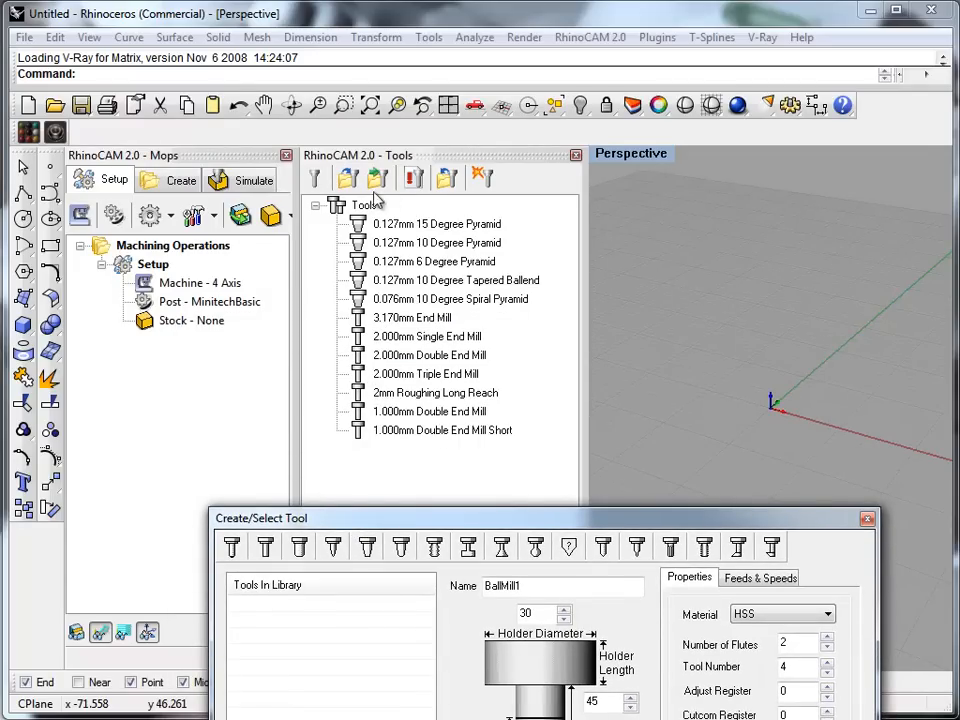
pyautogui.moveTo(449, 527); pyautogui.dragTo(439, 174)
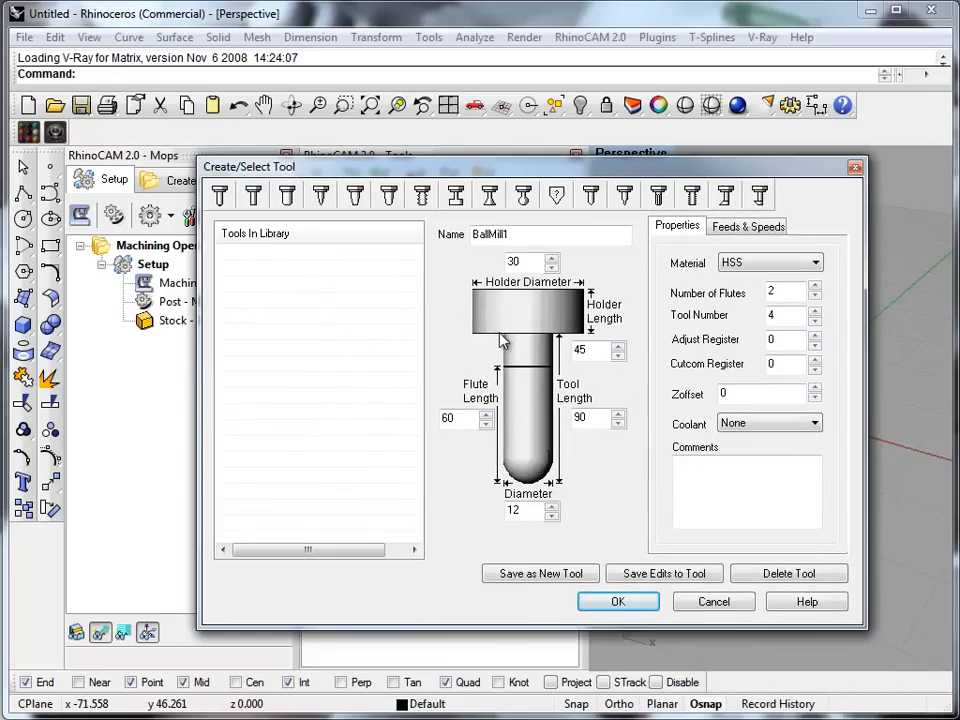
# Name the ball mill "0.8mm long reach ballend".
pyautogui.doubleClick(517, 234)
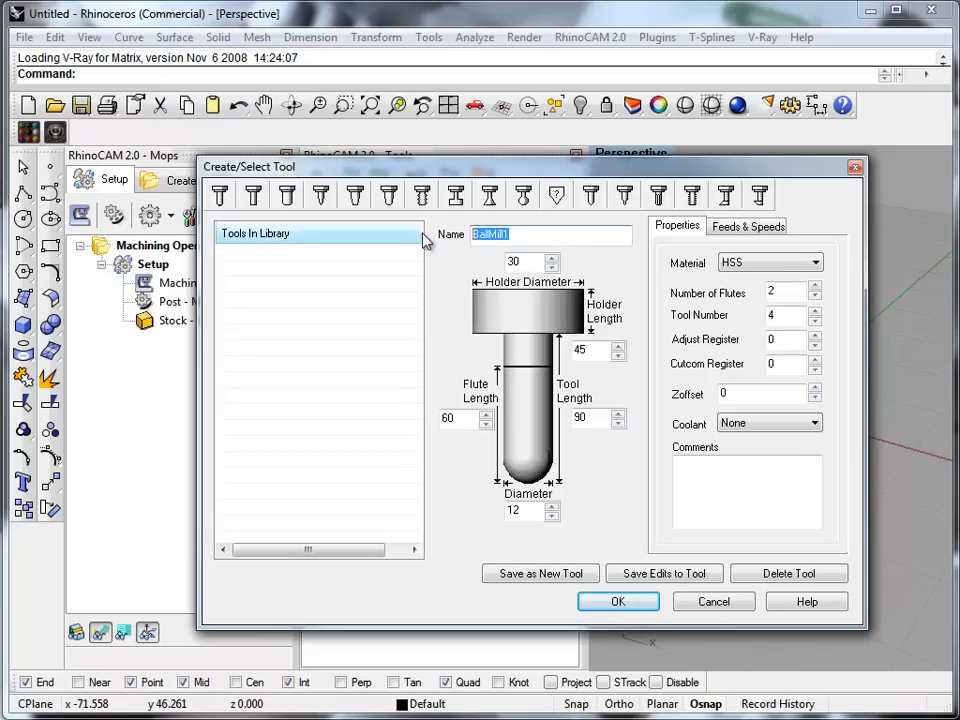
pyautogui.write('0.8mm lomn')
pyautogui.press('BackSpace')
pyautogui.press('BackSpace')
pyautogui.write('ng re')
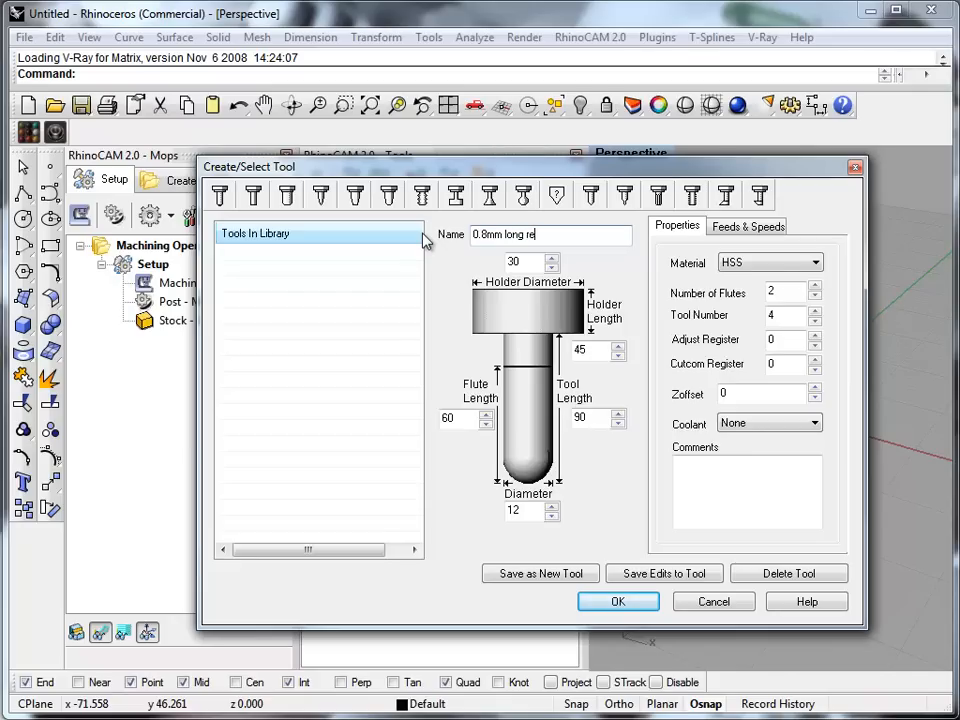
pyautogui.write('ach ballend')
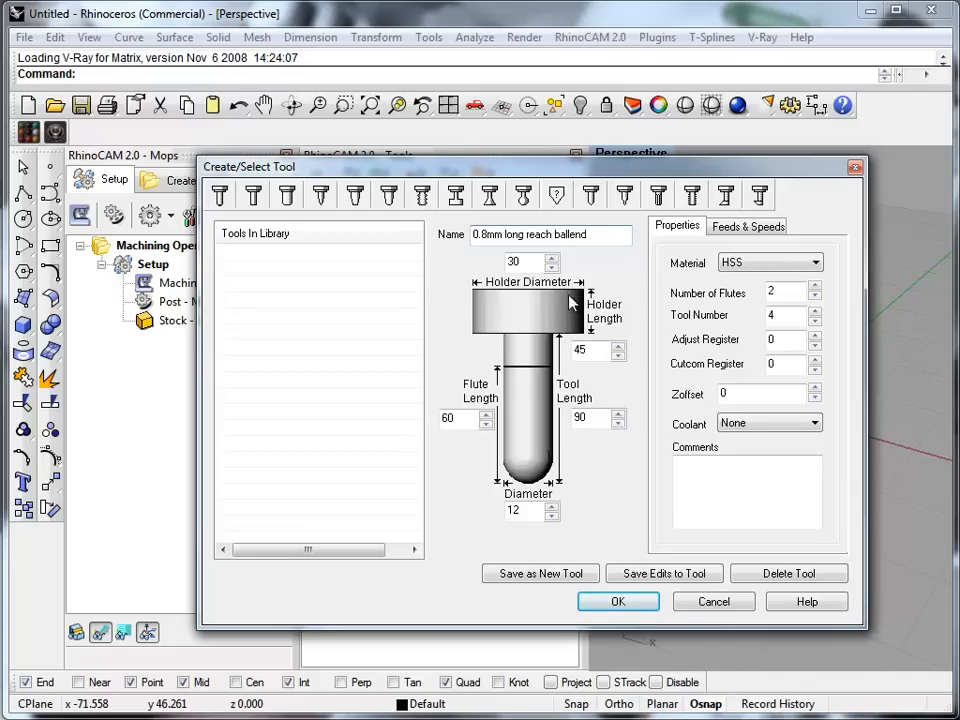
# Set the ball mill's flute length to 2.5, tool length to 6mm and diameter to 0.8.
pyautogui.doubleClick(597, 414)
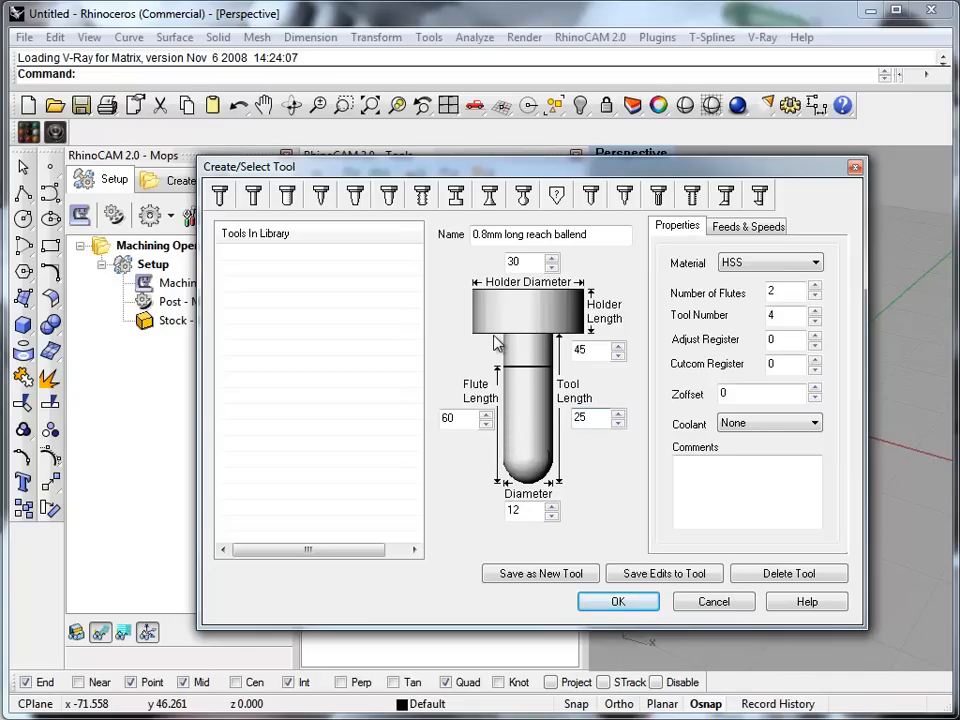
pyautogui.doubleClick(468, 420)
pyautogui.moveTo(459, 421); pyautogui.dragTo(429, 422)
pyautogui.write('2.5')
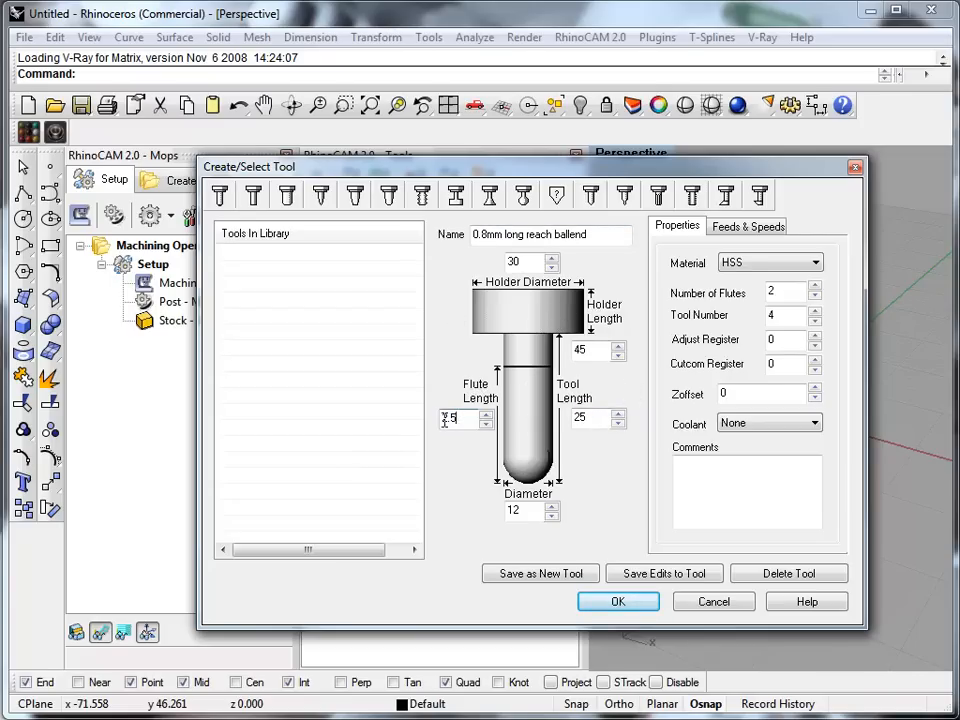
pyautogui.doubleClick(594, 418)
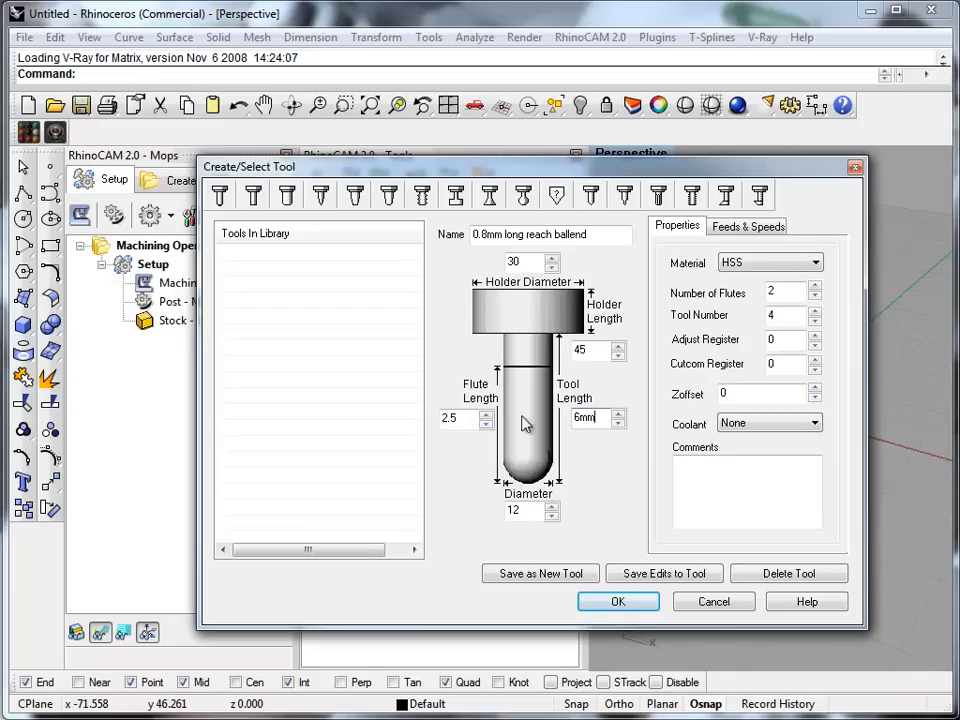
pyautogui.moveTo(519, 511); pyautogui.dragTo(491, 510)
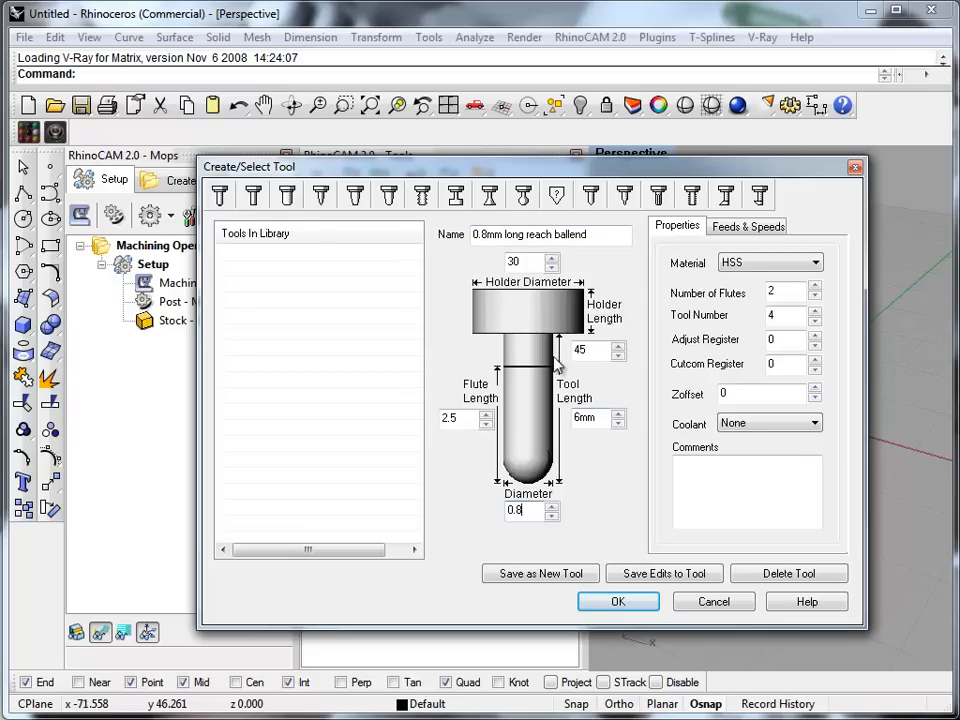
# Move the tool dialog aside and start a second Rhinoceros session without loading the RhinoCAM 2.0 plug-in.
pyautogui.moveTo(672, 170); pyautogui.dragTo(316, 155)
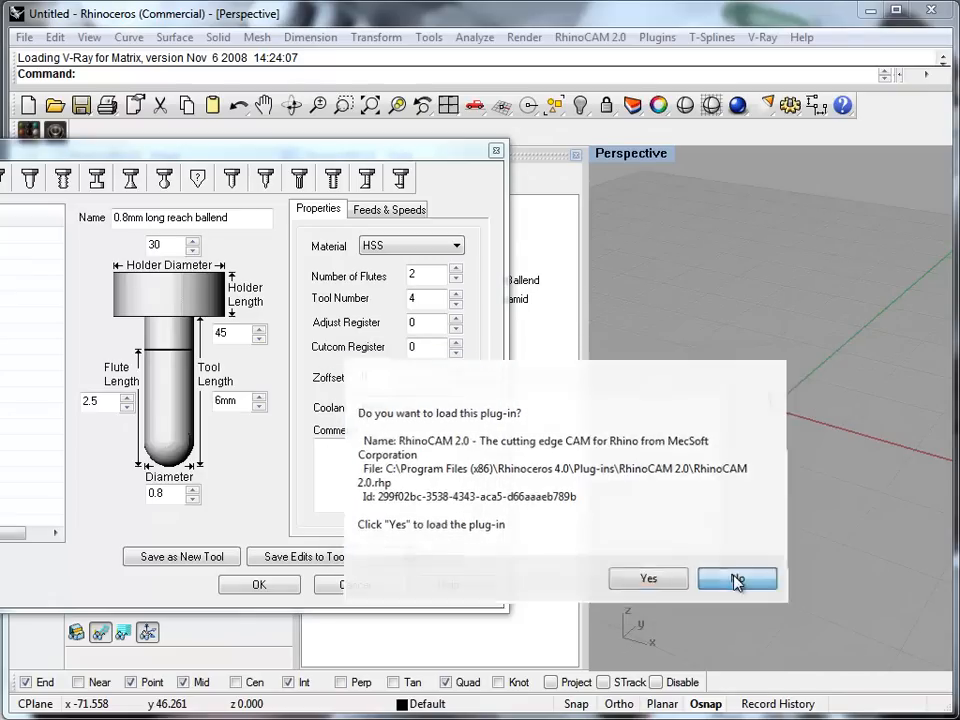
pyautogui.click(737, 580)
pyautogui.click(680, 565)
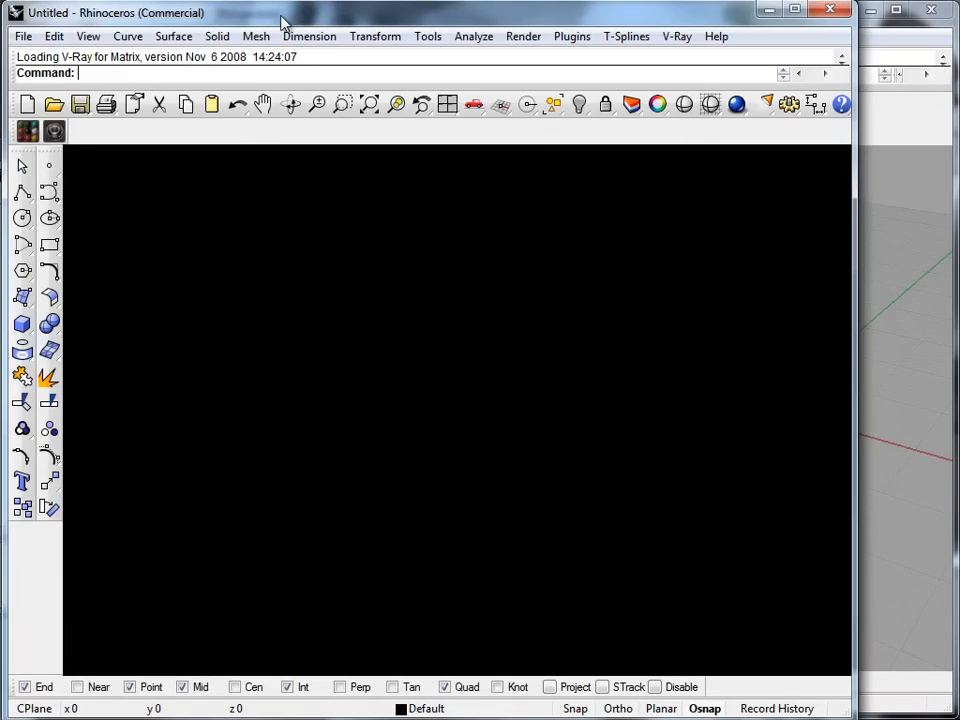
# Arrange the new Rhinoceros window beside the tool dialog and maximize its Front viewport.
pyautogui.moveTo(280, 20)
pyautogui.mouseDown()
pyautogui.moveTo(414, 58)
pyautogui.moveTo(693, 81)
pyautogui.mouseUp()
pyautogui.moveTo(345, 163); pyautogui.dragTo(267, 88)
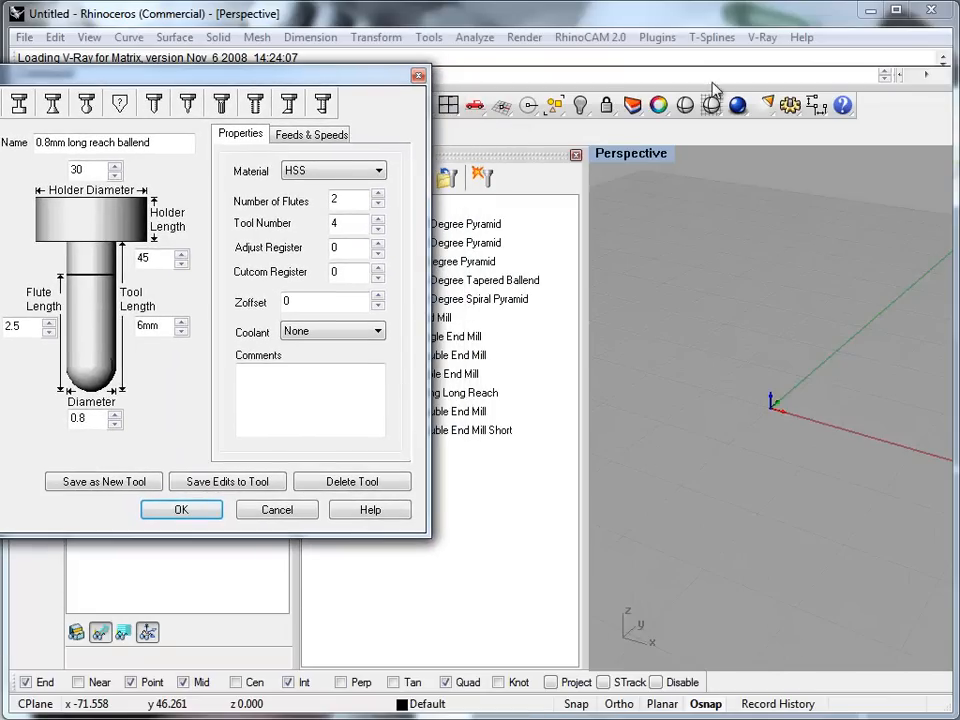
pyautogui.moveTo(959, 84); pyautogui.dragTo(862, 34)
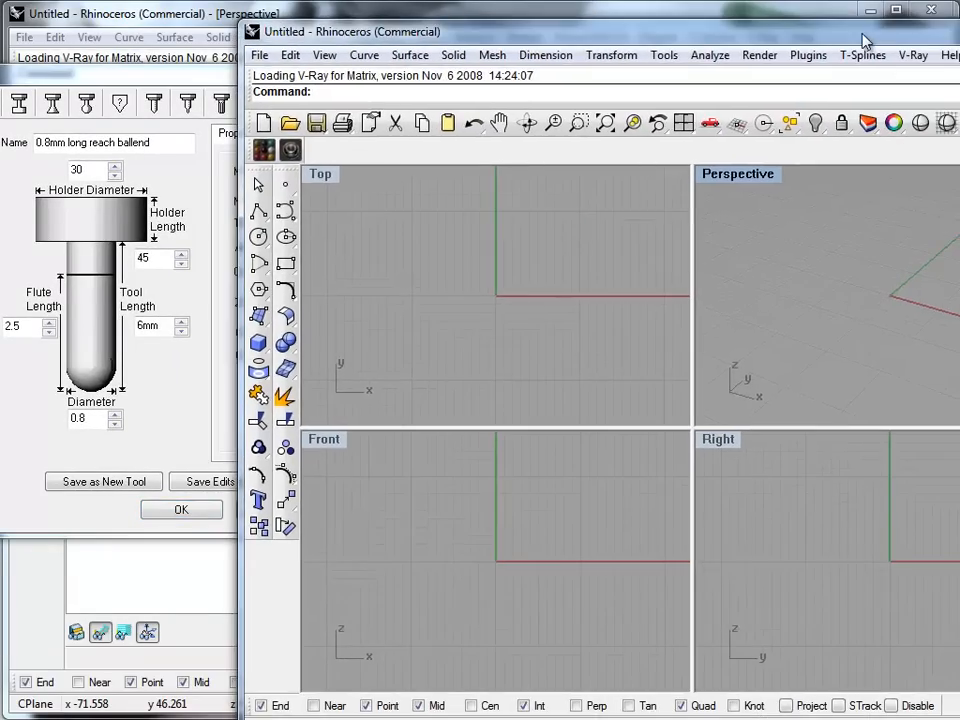
pyautogui.doubleClick(322, 442)
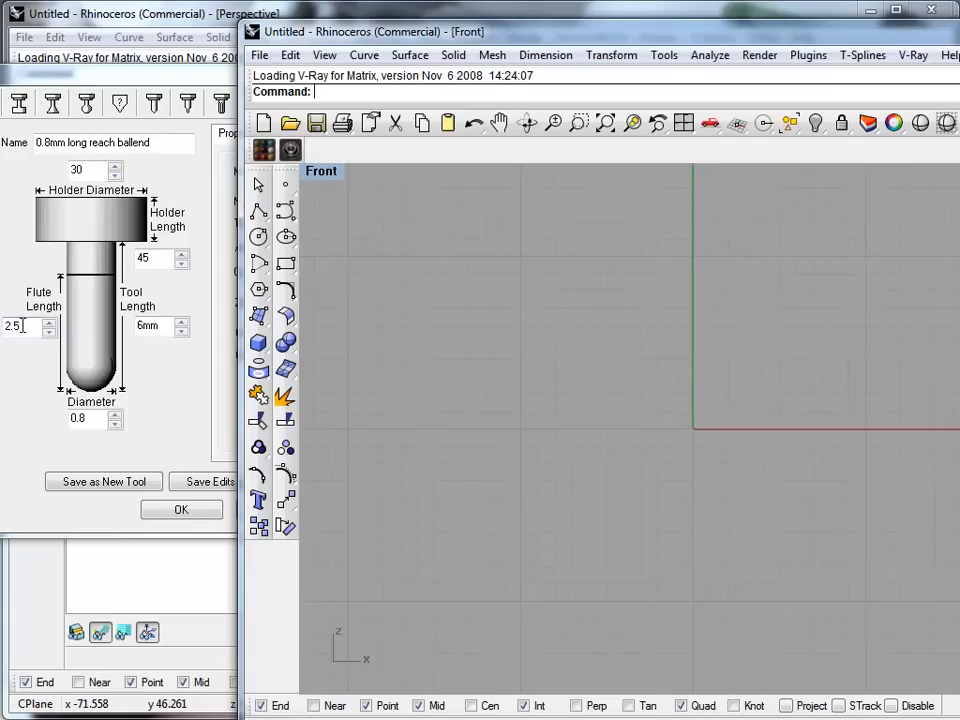
pyautogui.click(258, 211)
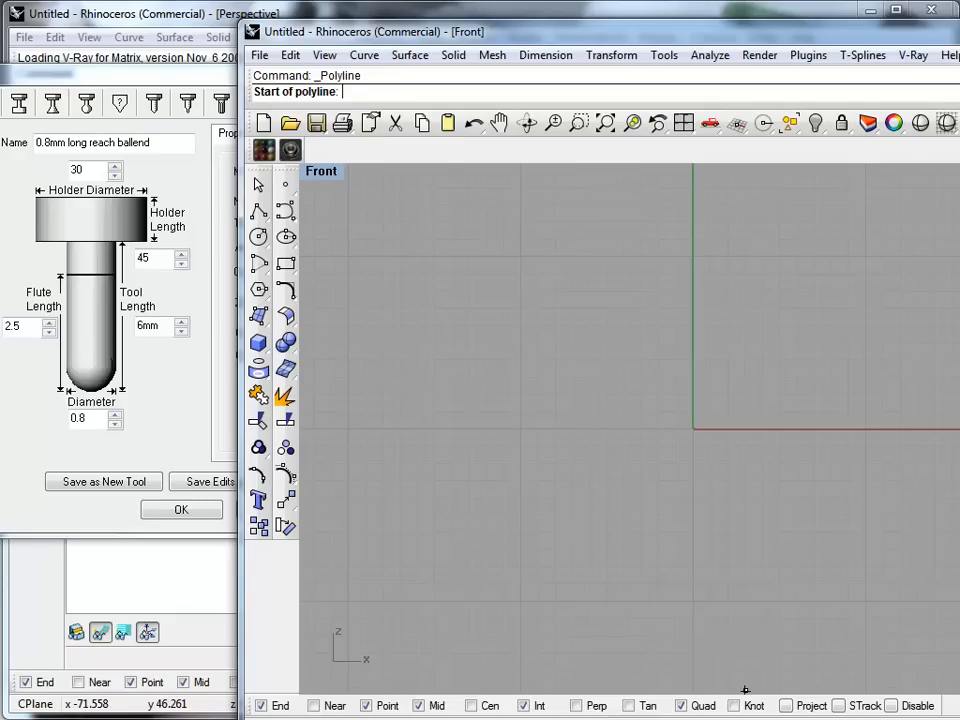
pyautogui.click(525, 532)
pyautogui.scroll(5, 525, 530)
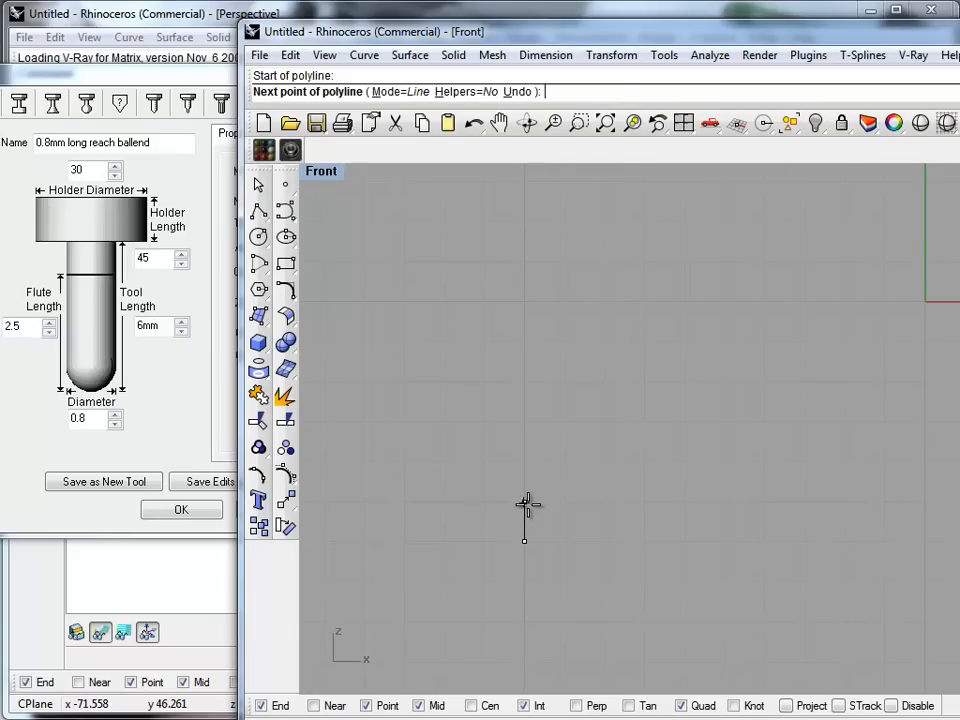
pyautogui.press('Escape')
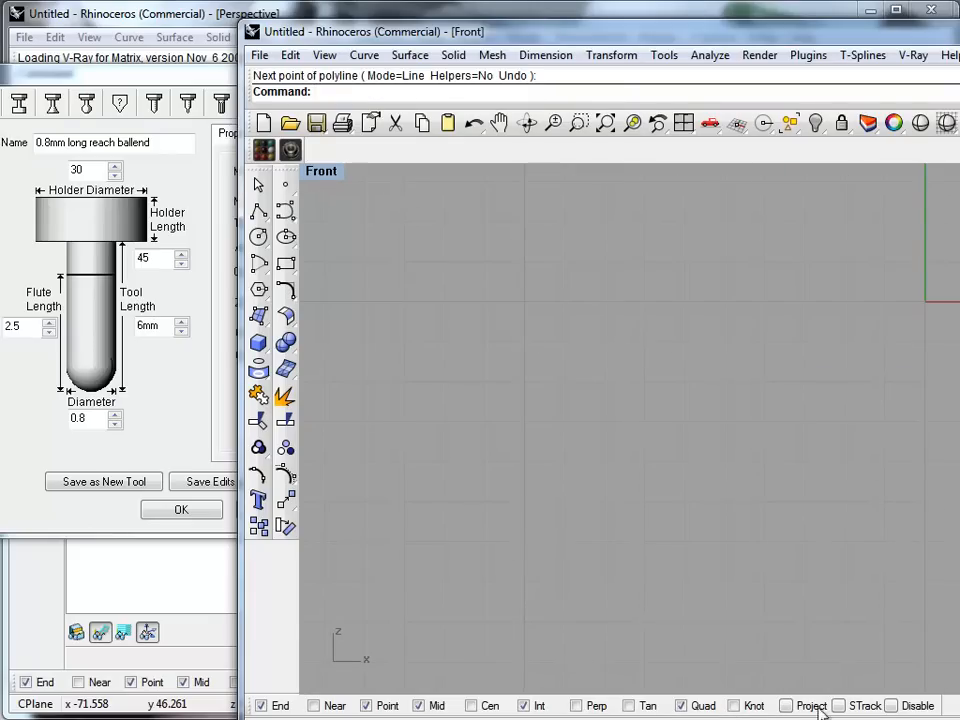
# Set the document's grid snap spacing to 0.25 millimeters for all viewports.
pyautogui.click(715, 717)
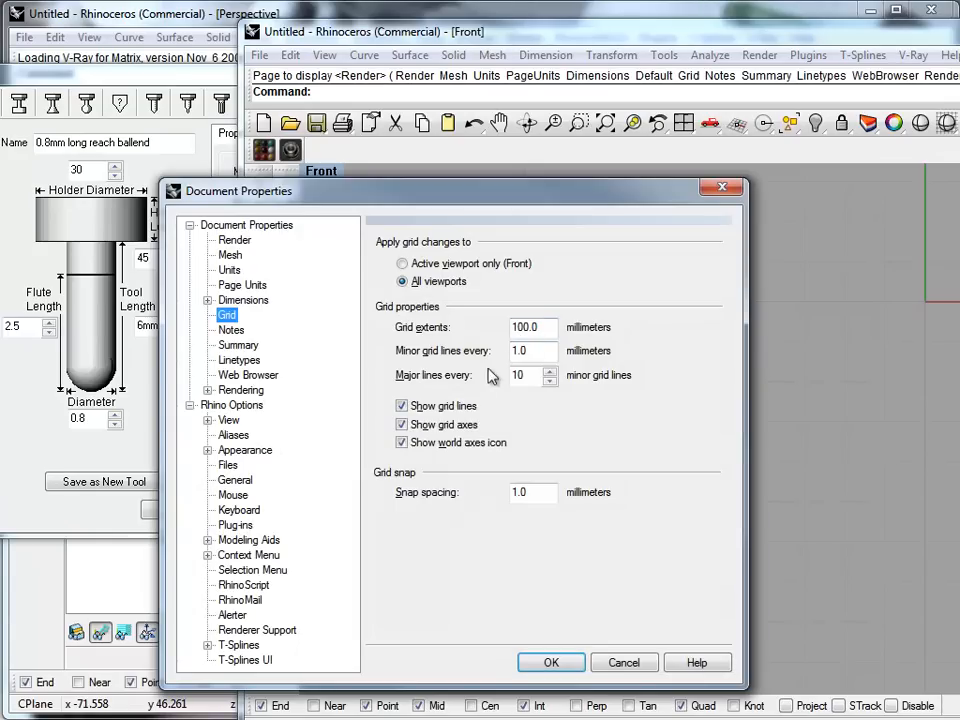
pyautogui.moveTo(526, 492); pyautogui.dragTo(490, 490)
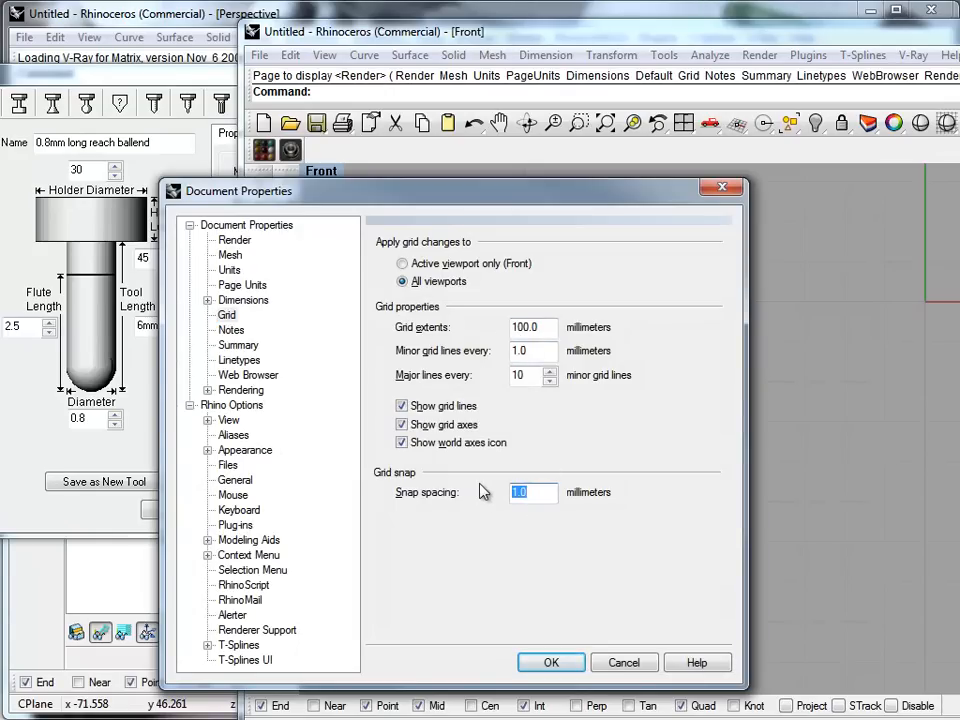
pyautogui.write('0.25')
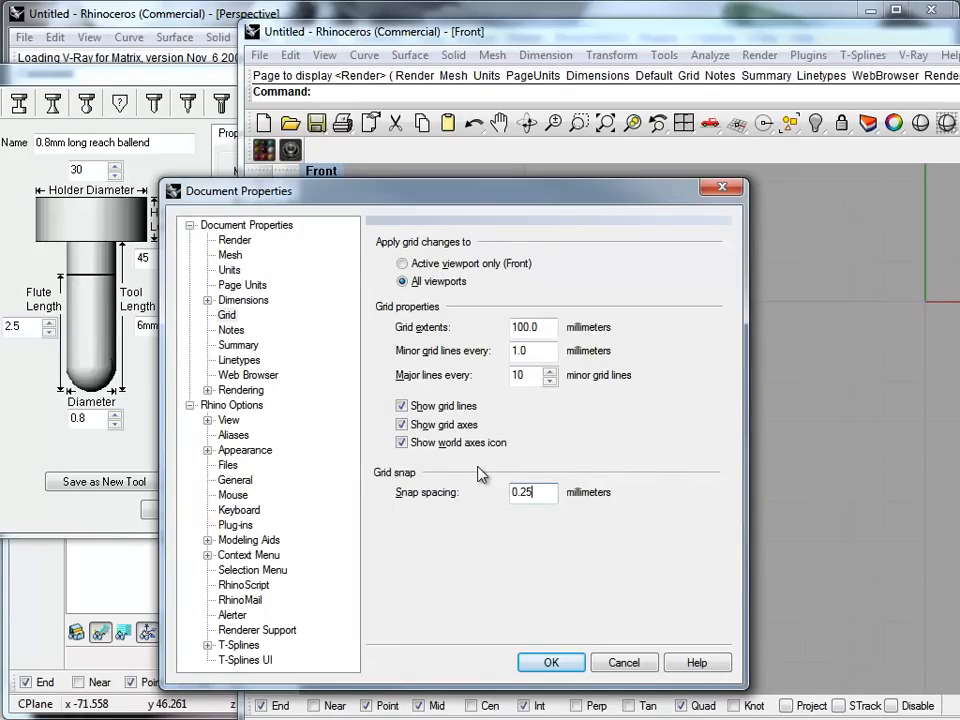
pyautogui.click(551, 662)
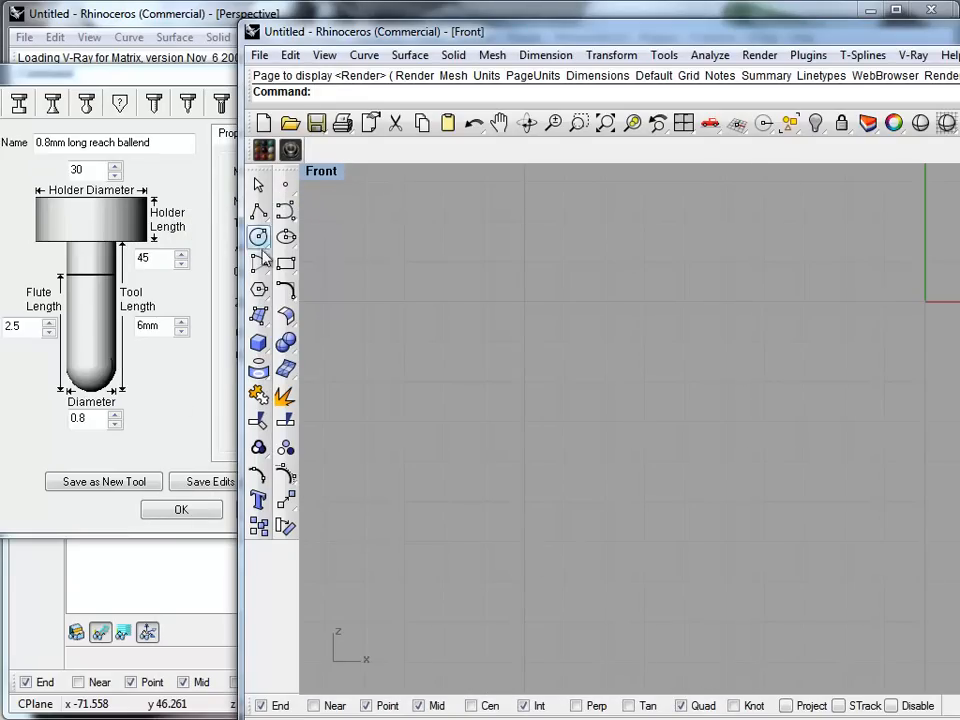
# Draw a vertical polyline segment about 2.5 mm long in the Front view for the cutter's flute length.
pyautogui.click(258, 263)
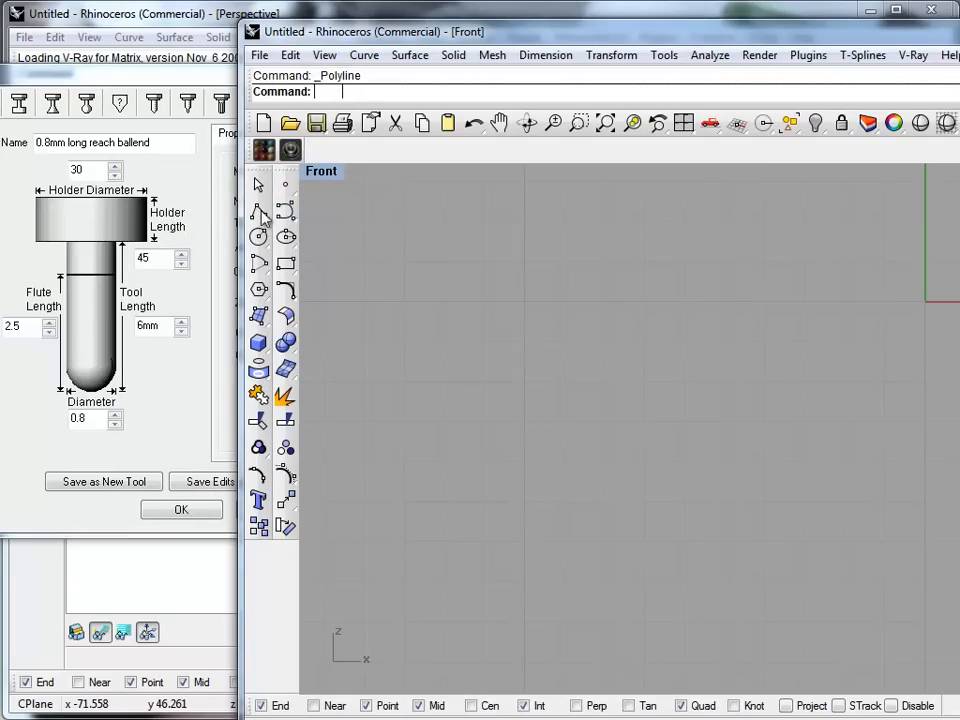
pyautogui.click(566, 581)
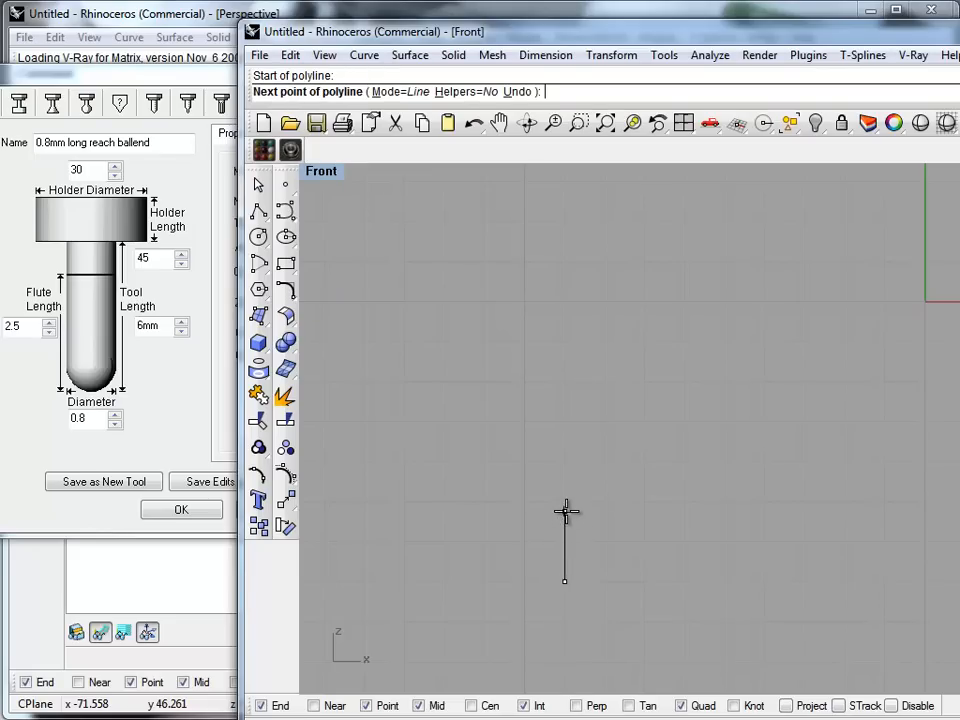
pyautogui.click(565, 481)
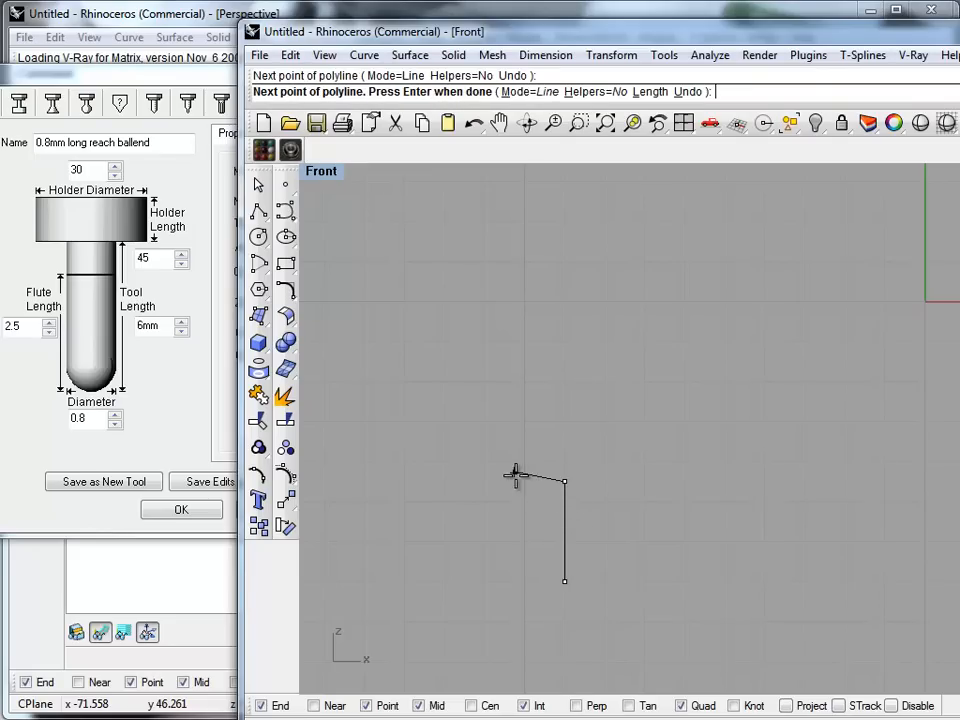
pyautogui.press('Return')
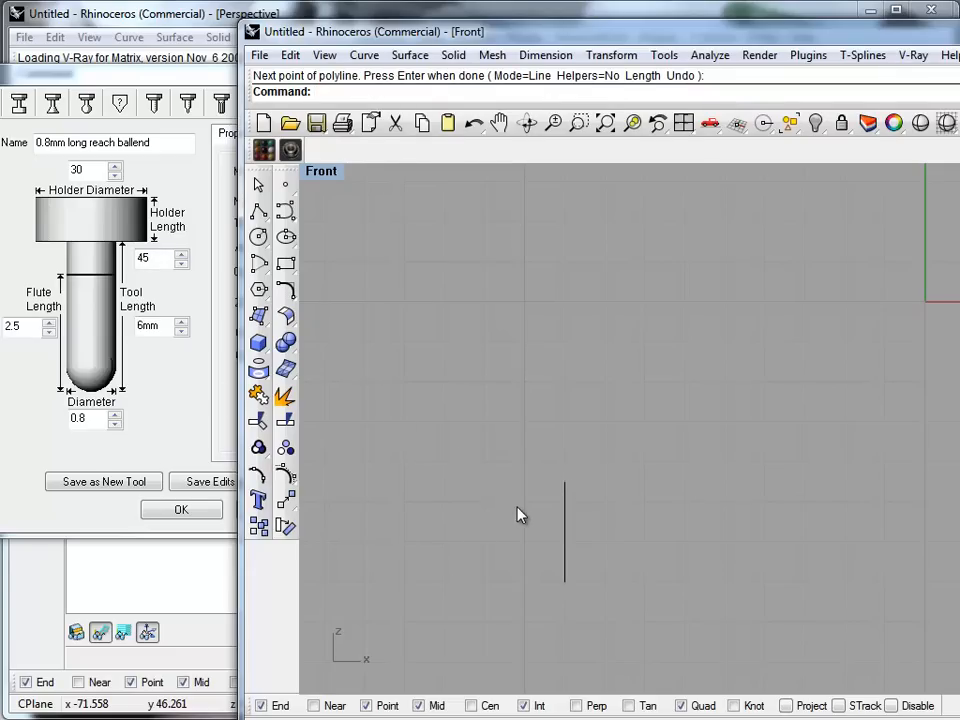
# Draw a second vertical polyline about 3.5 mm long, offset outward and starting level with the top of the flute-length segment.
pyautogui.press('Return')
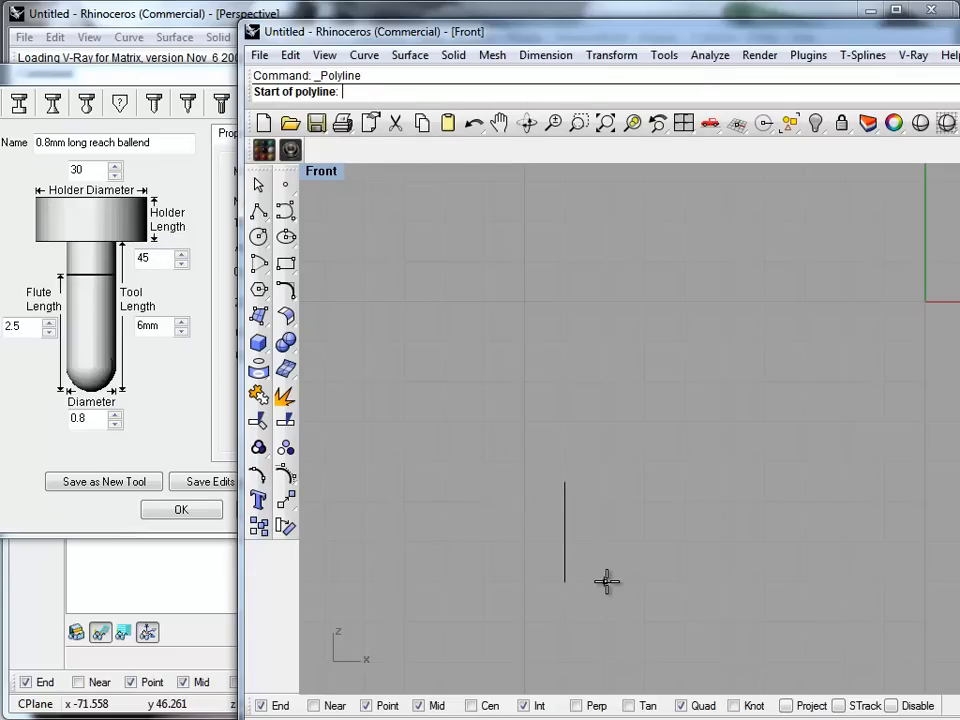
pyautogui.click(606, 479)
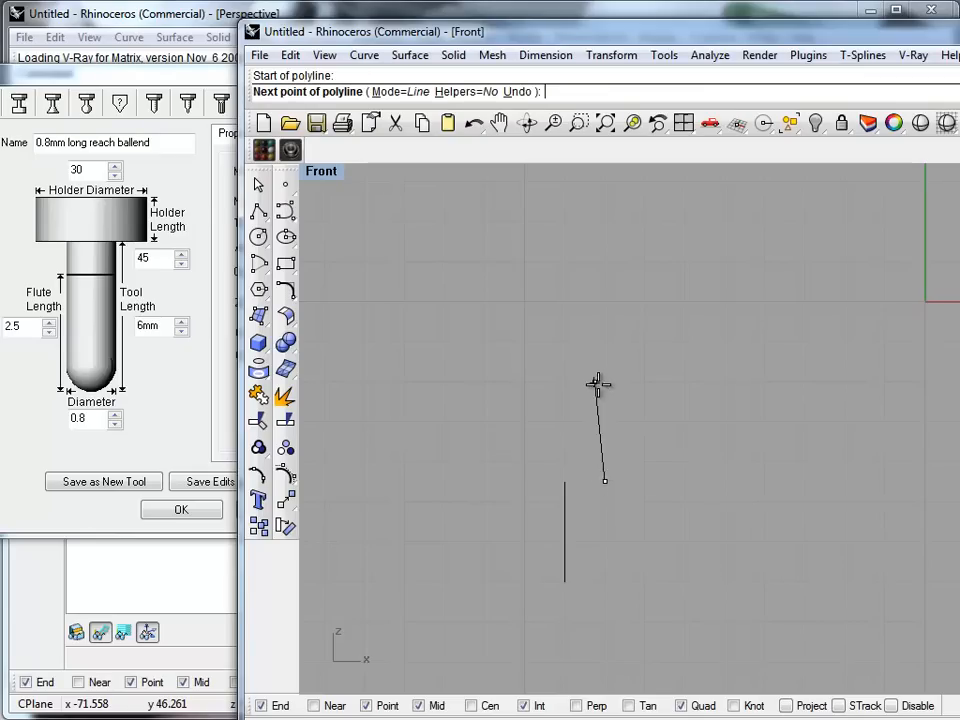
pyautogui.click(604, 343)
pyautogui.press('Return')
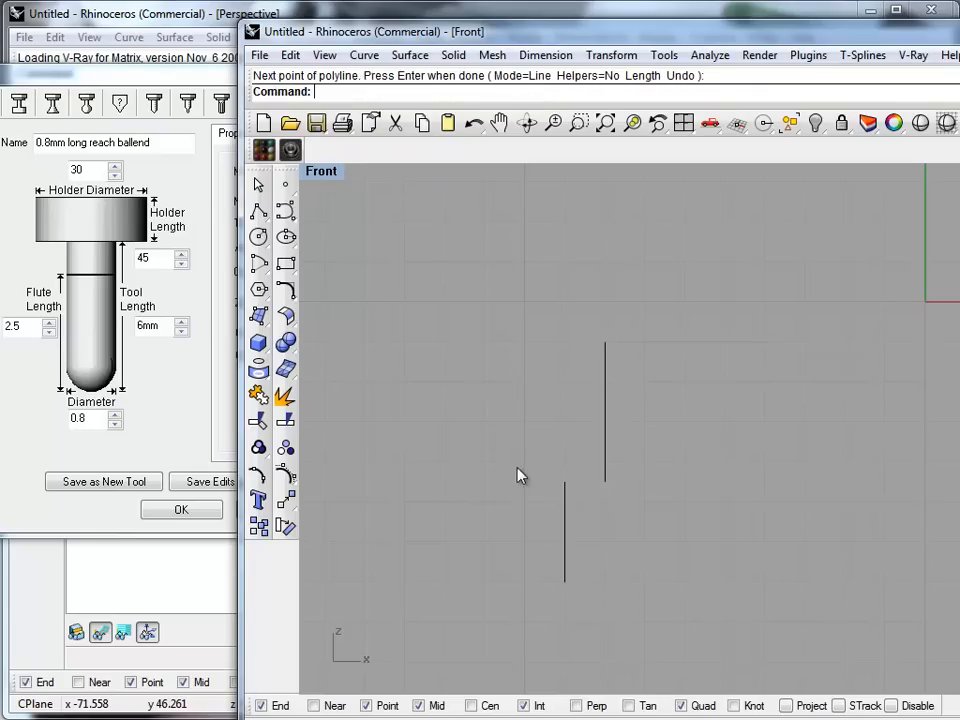
# Draw a vertical centreline about 20 mm long upward from the lower end of the flute-length segment.
pyautogui.scroll(-4, 598, 456)
pyautogui.press('Return')
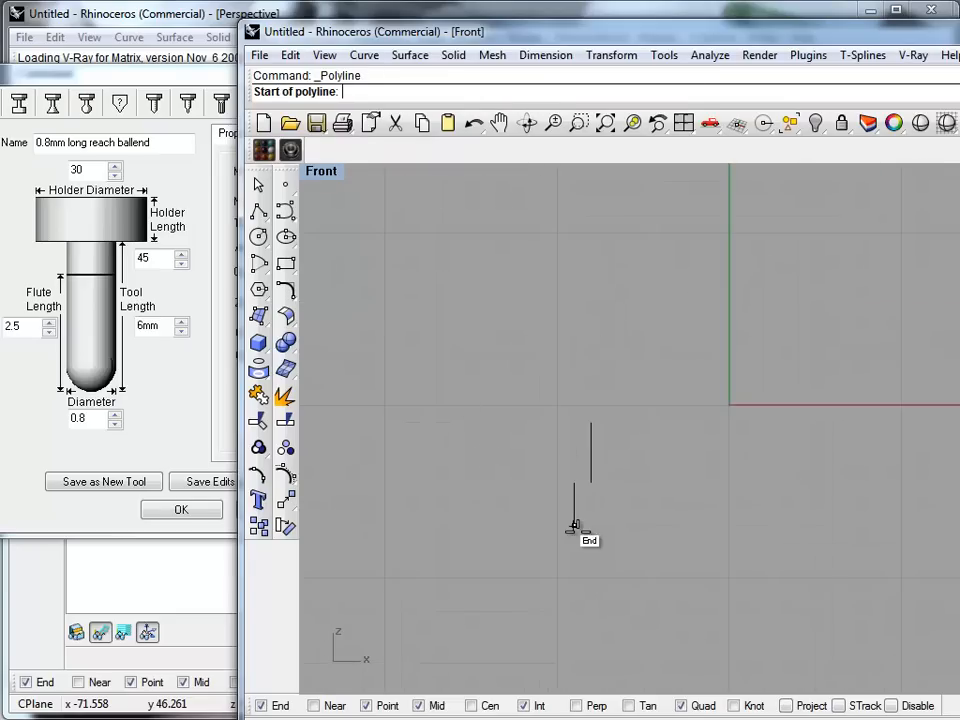
pyautogui.click(574, 524)
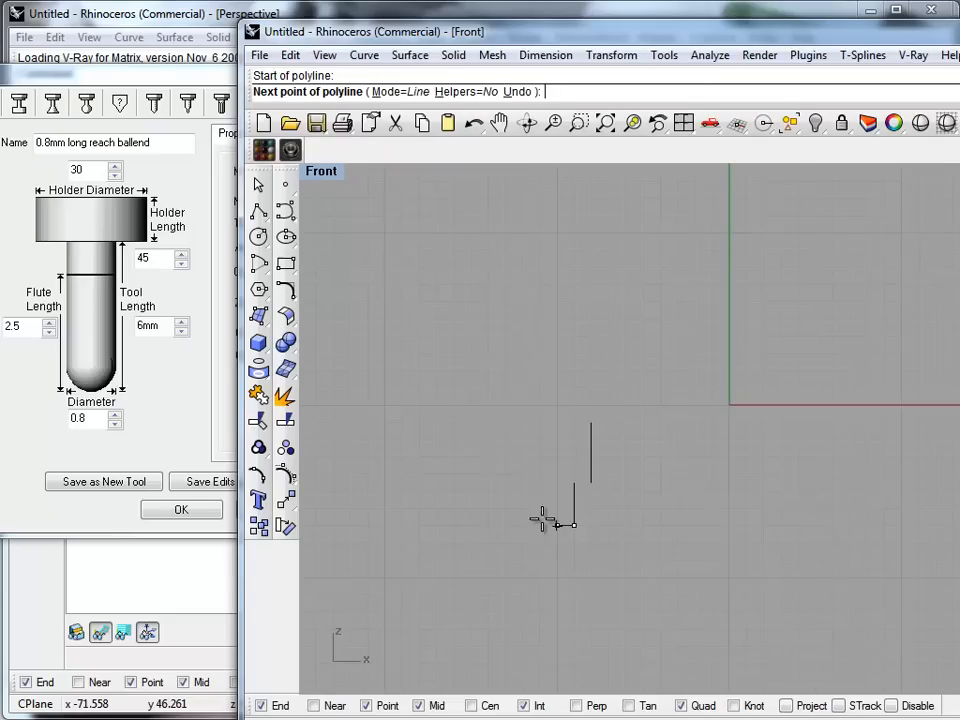
pyautogui.click(572, 187)
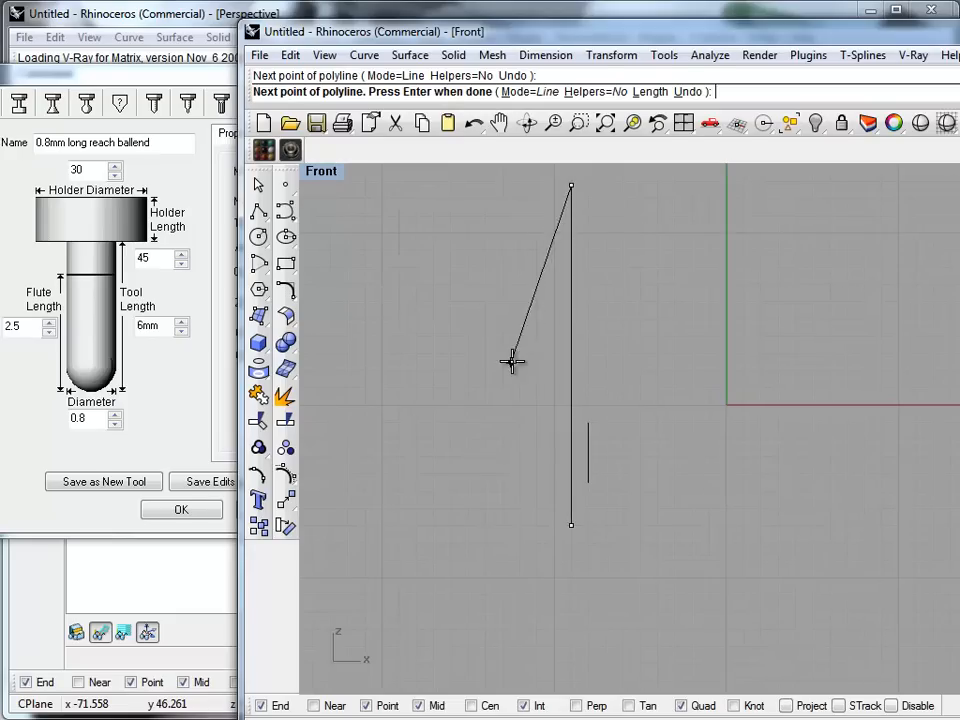
pyautogui.press('Return')
# Draw a horizontal line centred on the centreline's upper end with the BothSides option, extending 1.585 mm to each side.
pyautogui.moveTo(521, 371); pyautogui.dragTo(540, 423, button='right')
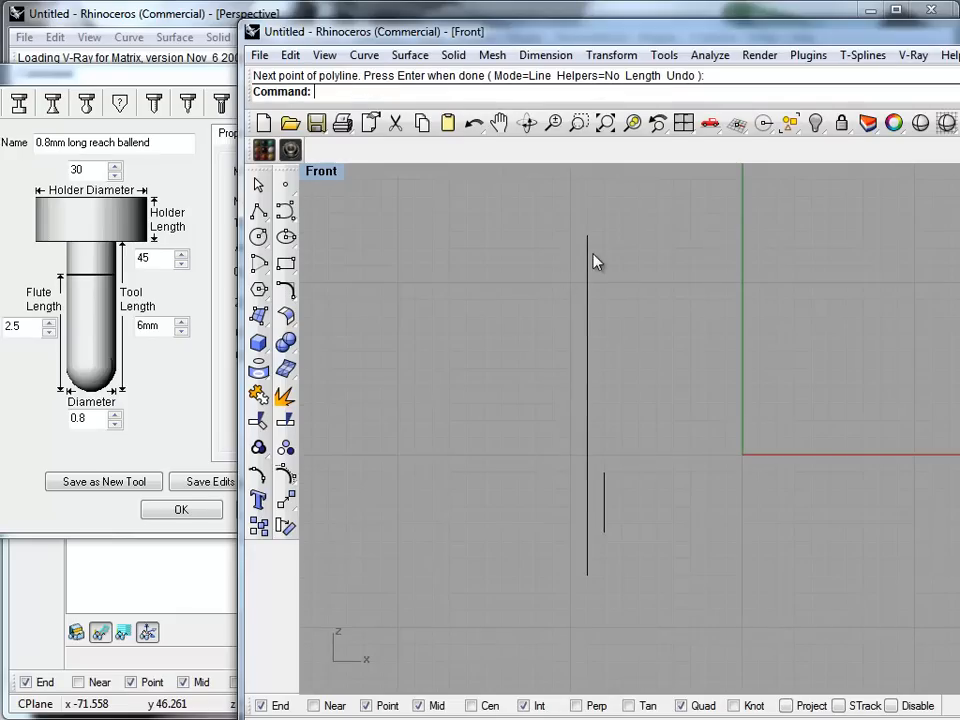
pyautogui.write('Line')
pyautogui.press('Return')
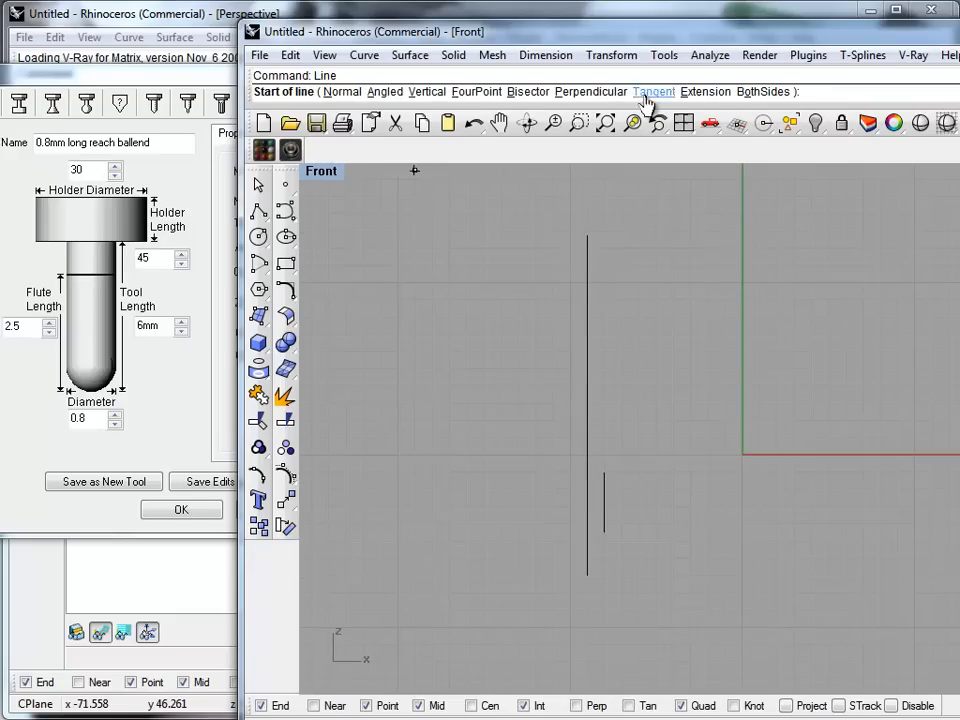
pyautogui.click(765, 91)
pyautogui.click(588, 235)
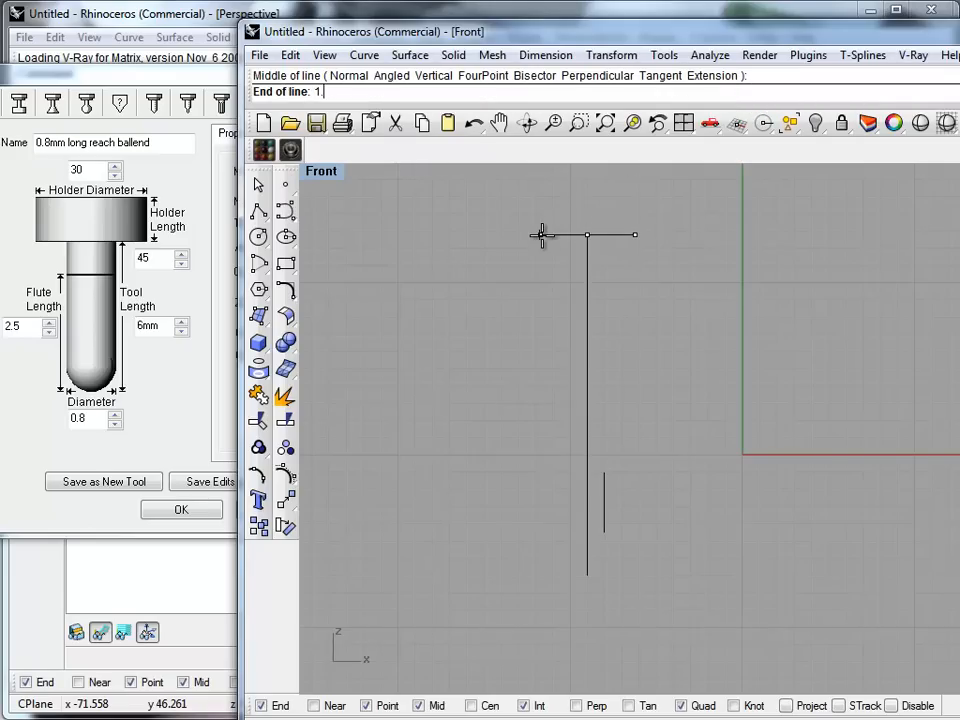
pyautogui.press('Return')
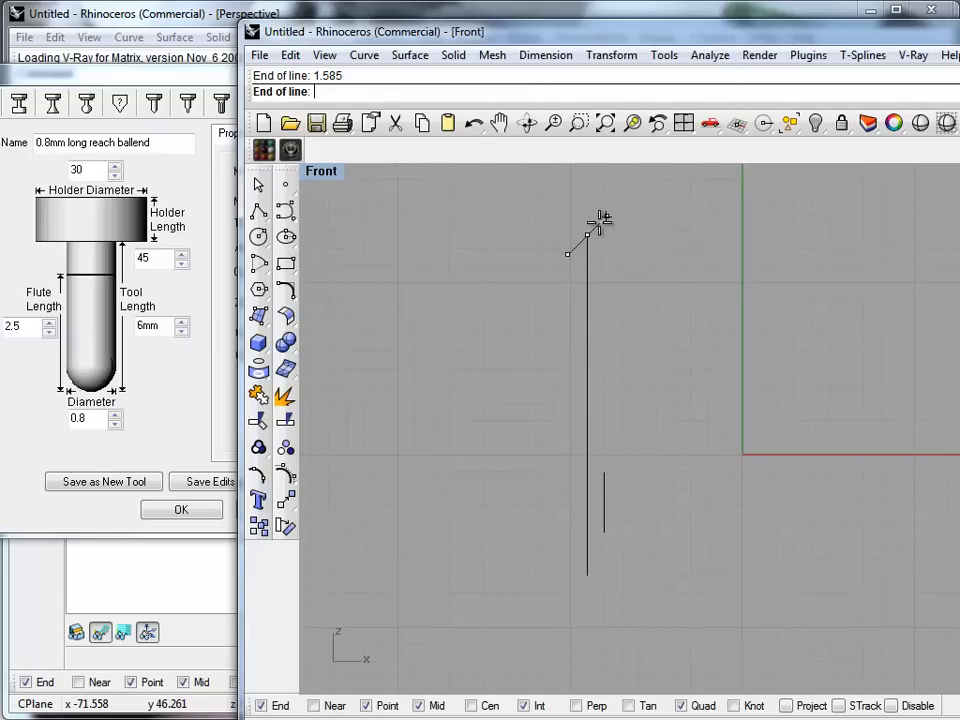
pyautogui.scroll(2, 560, 240)
pyautogui.scroll(5, 580, 245)
pyautogui.moveTo(588, 247); pyautogui.dragTo(583, 346, button='right')
pyautogui.press('shift')
pyautogui.click(565, 328)
# Draw the shank's side as a vertical polyline from the outer end of the top line down to just above the offset segment.
pyautogui.scroll(-2, 546, 343)
pyautogui.moveTo(546, 414); pyautogui.dragTo(555, 335, button='right')
pyautogui.scroll(-2, 557, 335)
pyautogui.scroll(-1, 521, 418)
pyautogui.moveTo(521, 418); pyautogui.dragTo(510, 342, button='right')
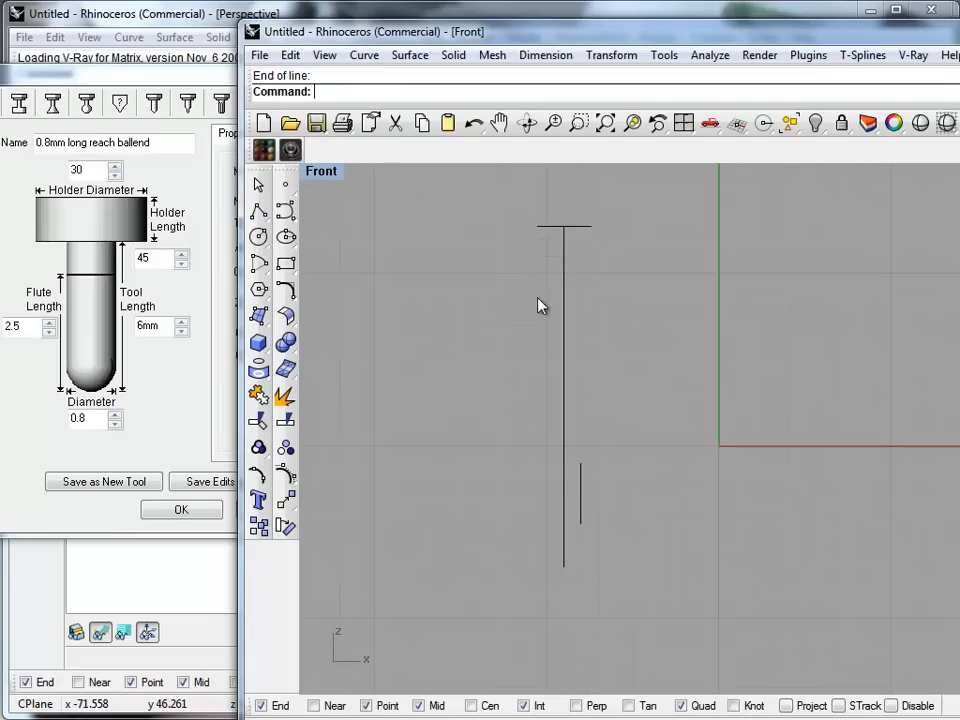
pyautogui.click(258, 210)
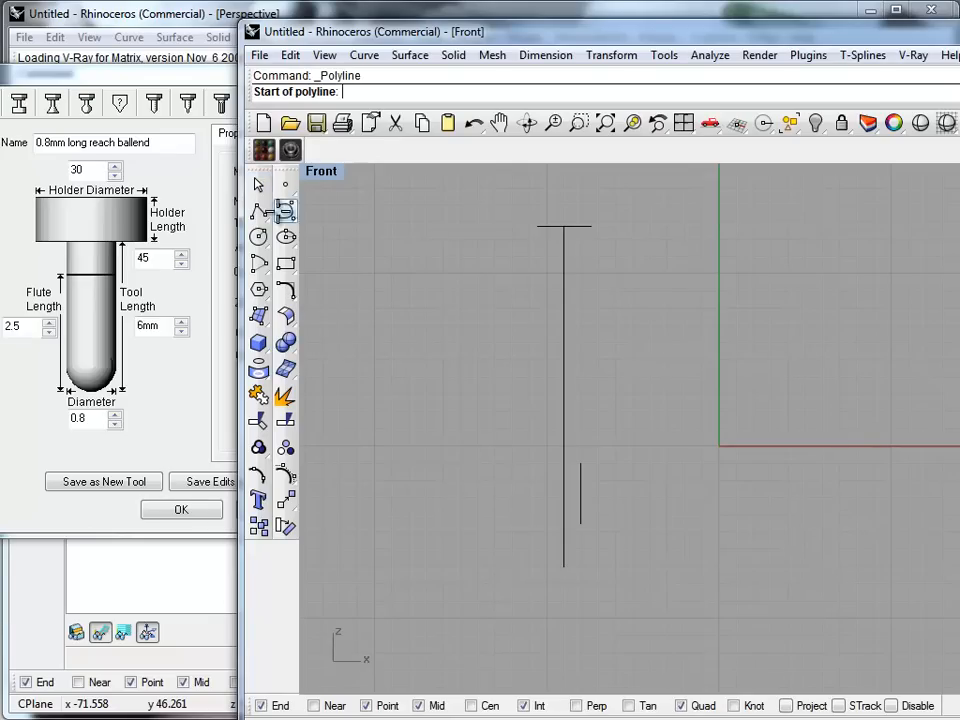
pyautogui.click(592, 234)
pyautogui.scroll(8, 562, 440)
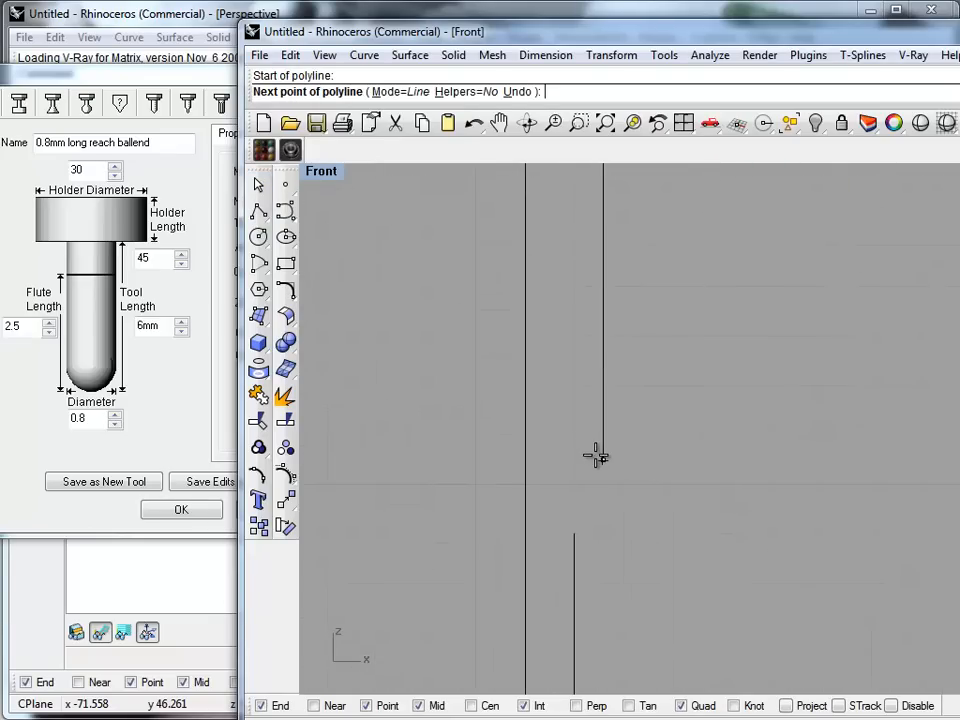
pyautogui.click(591, 457)
pyautogui.press('Return')
# Draw a horizontal line centred on the centreline's lower end with the BothSides option, extending 0.4 mm to each side.
pyautogui.scroll(-3, 590, 490)
pyautogui.write('L')
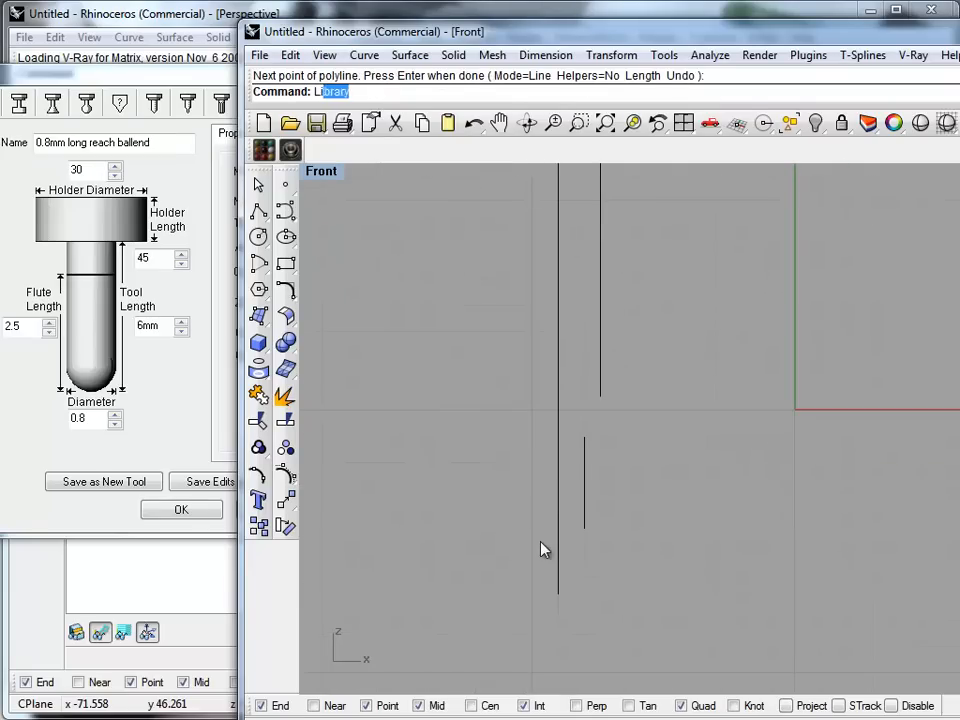
pyautogui.press('Return')
pyautogui.click(557, 592)
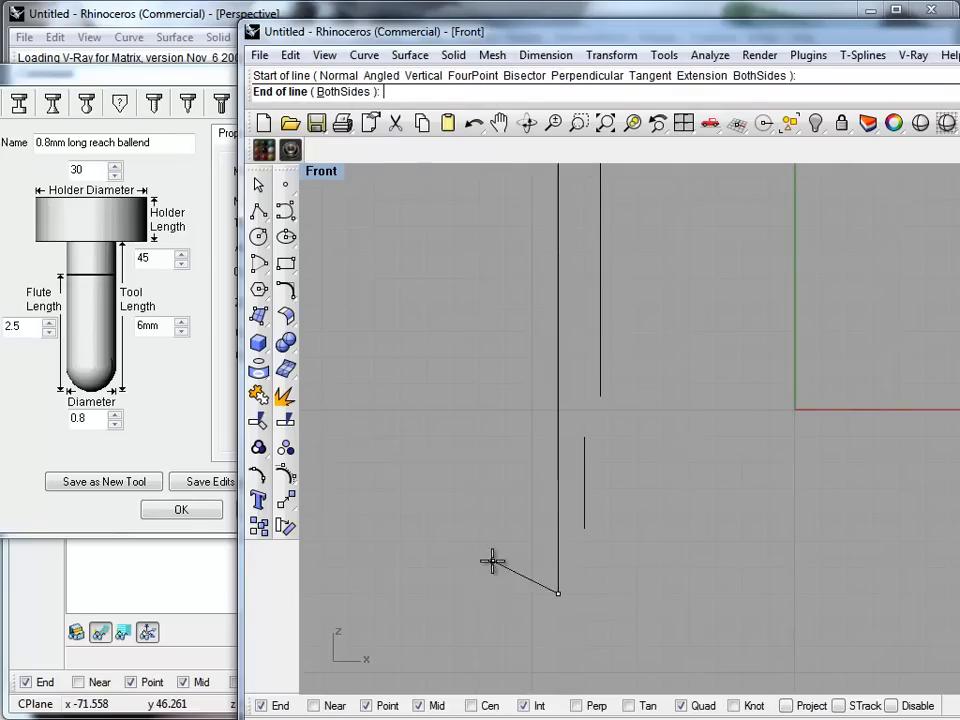
pyautogui.click(340, 92)
pyautogui.write('0.4')
pyautogui.press('Return')
pyautogui.scroll(4, 551, 600)
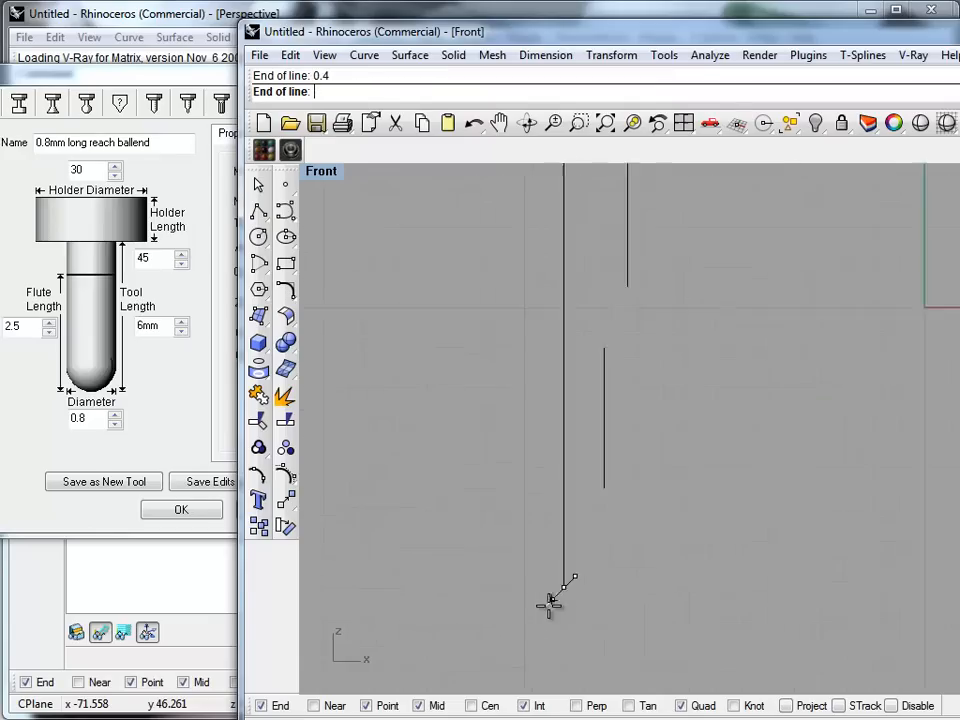
pyautogui.click(523, 581)
# Draw the flute's side as a vertical line from the tip line's outer end up to the level of the offset segment's lower end.
pyautogui.scroll(-2, 505, 555)
pyautogui.scroll(-8, 500, 543)
pyautogui.moveTo(450, 480); pyautogui.dragTo(465, 563, button='right')
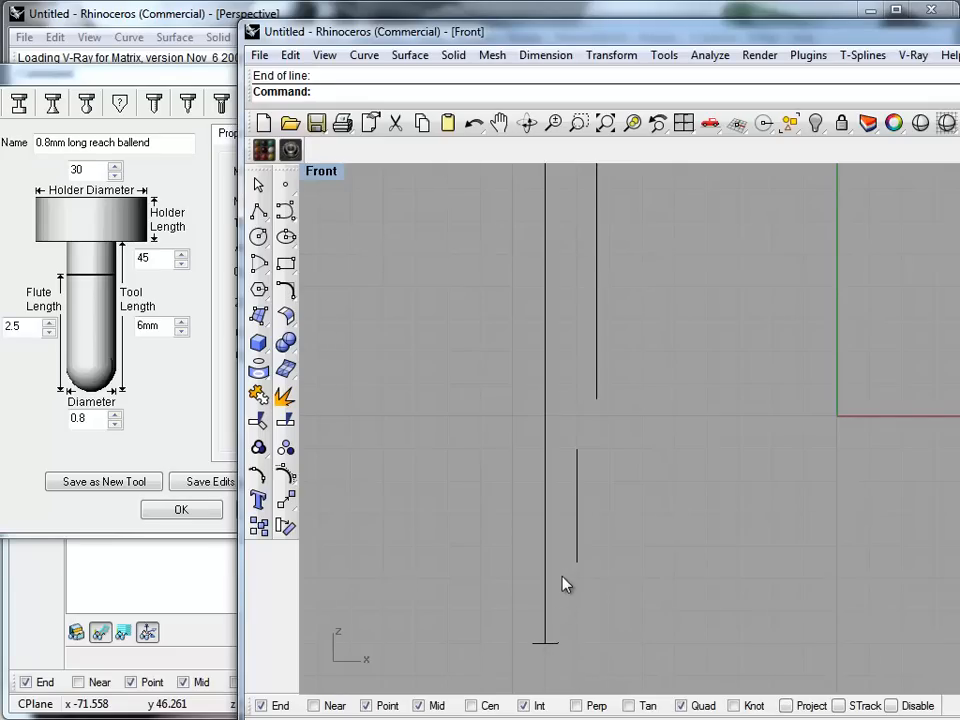
pyautogui.moveTo(515, 618); pyautogui.dragTo(516, 622, button='right')
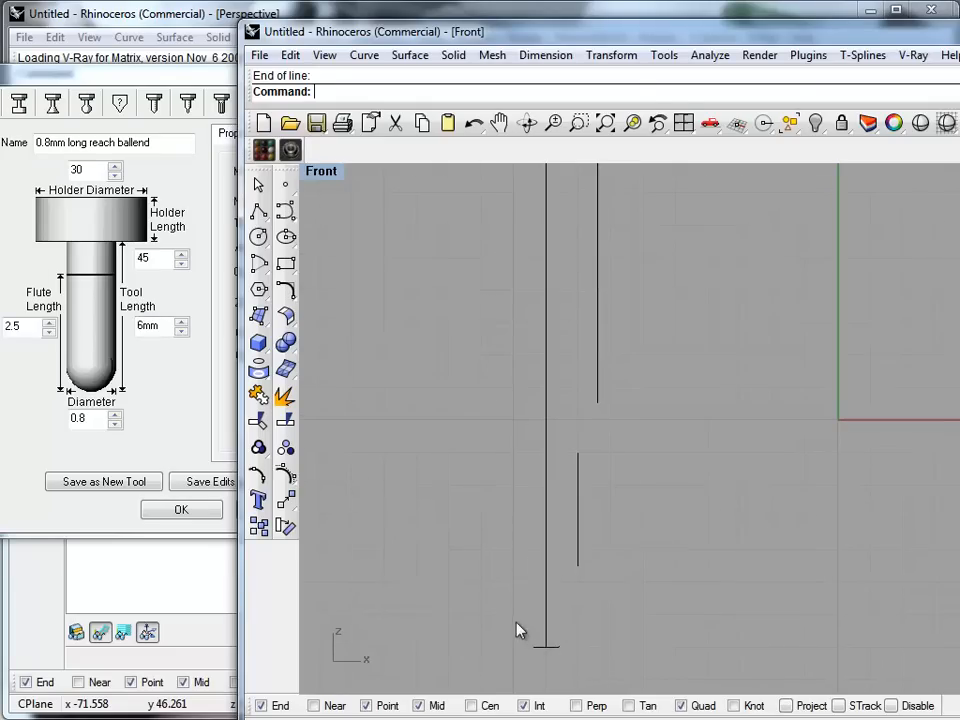
pyautogui.press('Return')
pyautogui.click(558, 648)
pyautogui.scroll(4, 562, 576)
pyautogui.scroll(3, 559, 570)
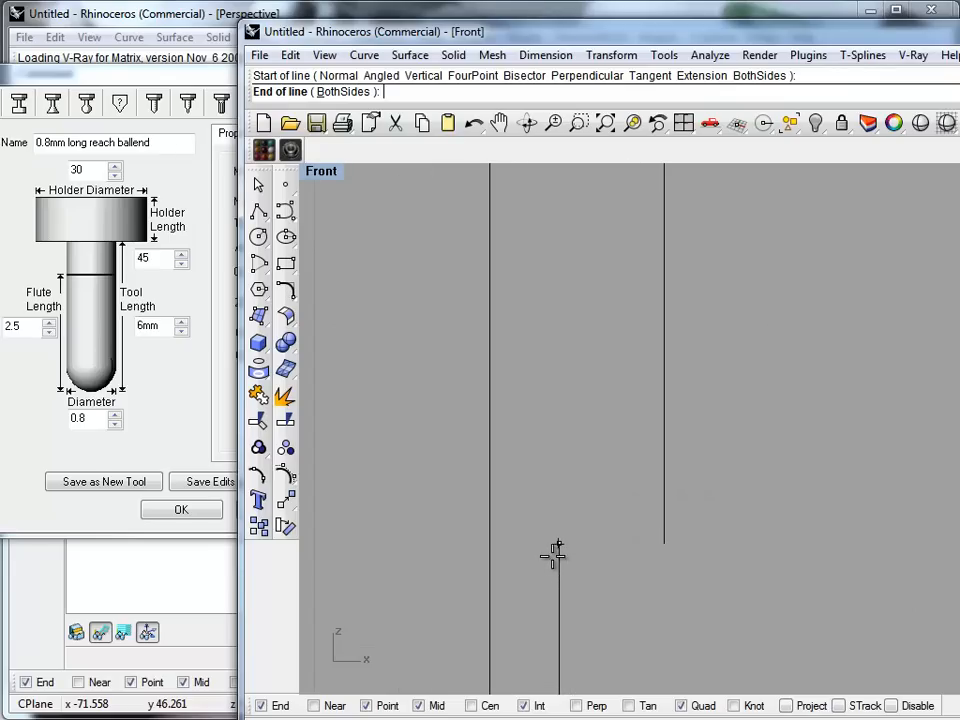
pyautogui.click(555, 562)
# Move the offset vertical segment so its lower end meets the upper end of the flute's side line.
pyautogui.scroll(-5, 553, 563)
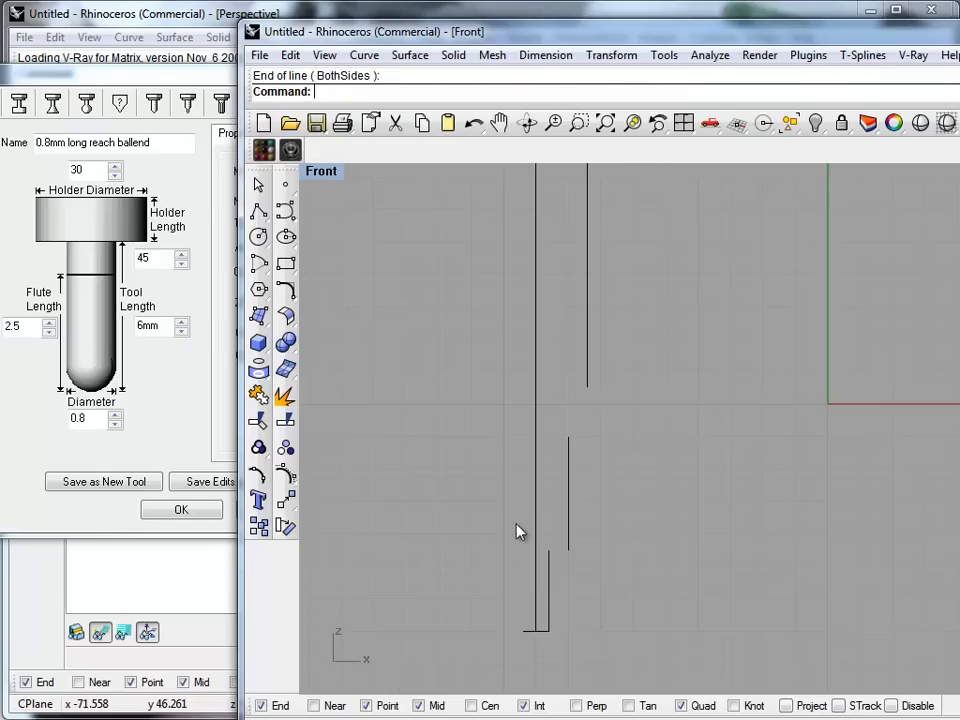
pyautogui.click(569, 521)
pyautogui.moveTo(569, 521); pyautogui.dragTo(552, 512)
pyautogui.middleClick(545, 550)
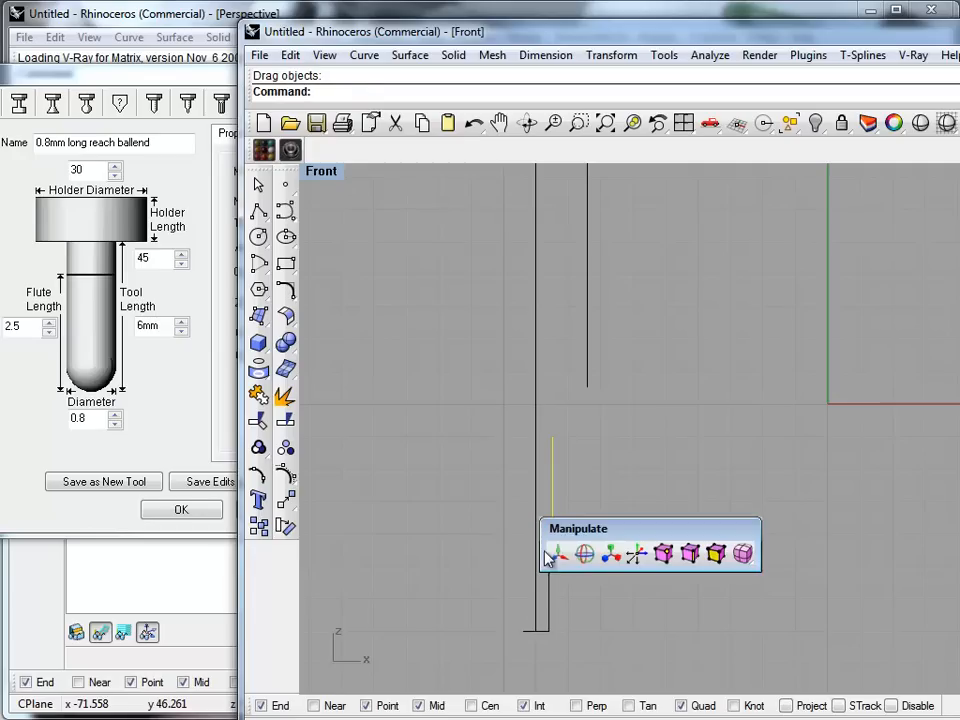
pyautogui.click(500, 454)
pyautogui.scroll(3, 546, 550)
pyautogui.click(530, 593)
pyautogui.write('m')
pyautogui.press('Return')
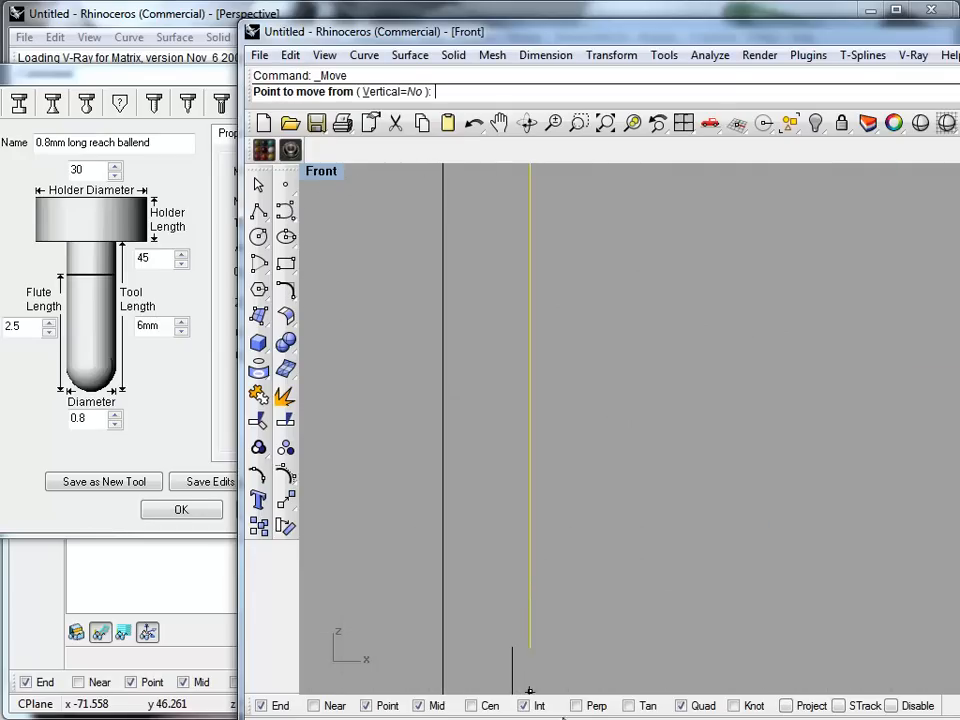
pyautogui.click(530, 647)
pyautogui.click(509, 647)
# Draw a diagonal polyline from the tip line's free end to the upper end of the flute's side line.
pyautogui.scroll(-2, 484, 562)
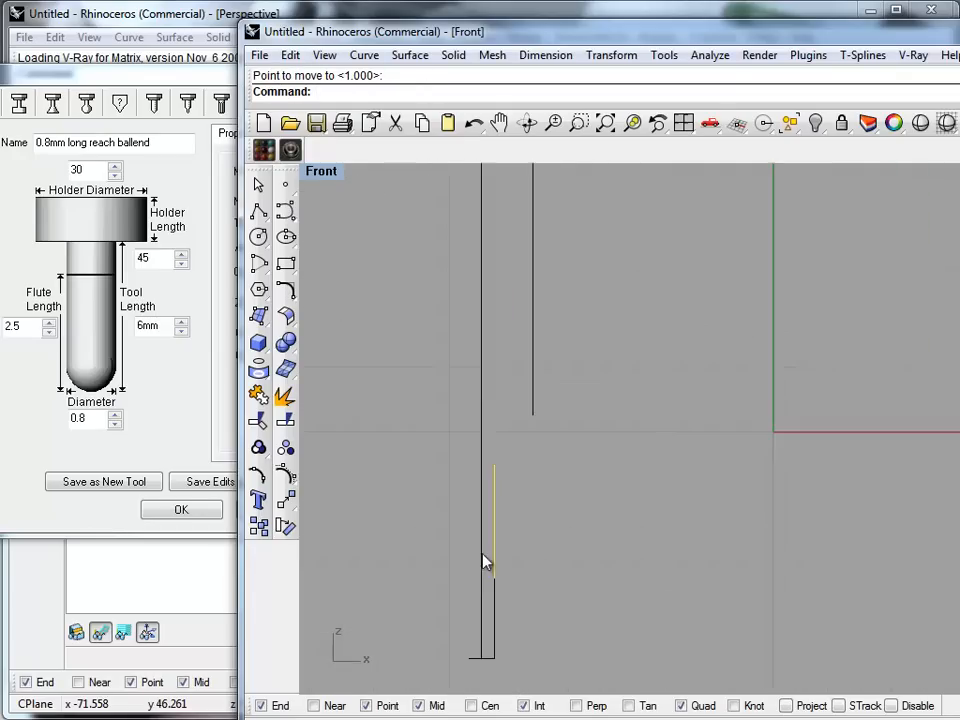
pyautogui.moveTo(435, 558); pyautogui.dragTo(463, 526, button='right')
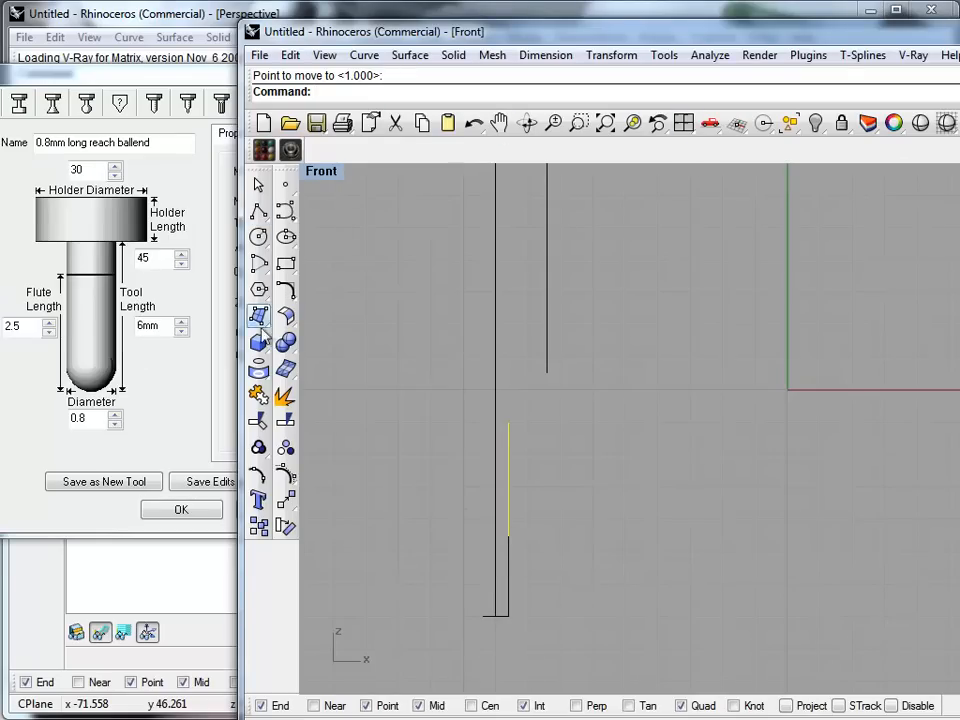
pyautogui.click(260, 213)
pyautogui.scroll(8, 502, 488)
pyautogui.scroll(-8, 491, 494)
pyautogui.moveTo(489, 496); pyautogui.dragTo(528, 431, button='right')
pyautogui.scroll(5, 530, 455)
pyautogui.click(584, 560)
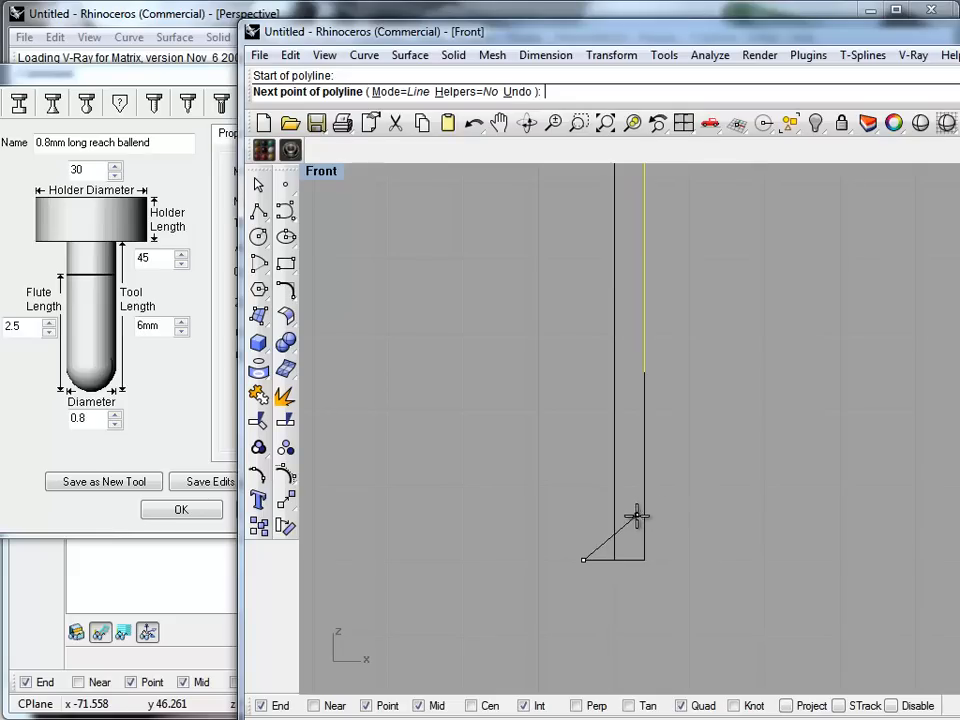
pyautogui.click(644, 372)
pyautogui.press('Return')
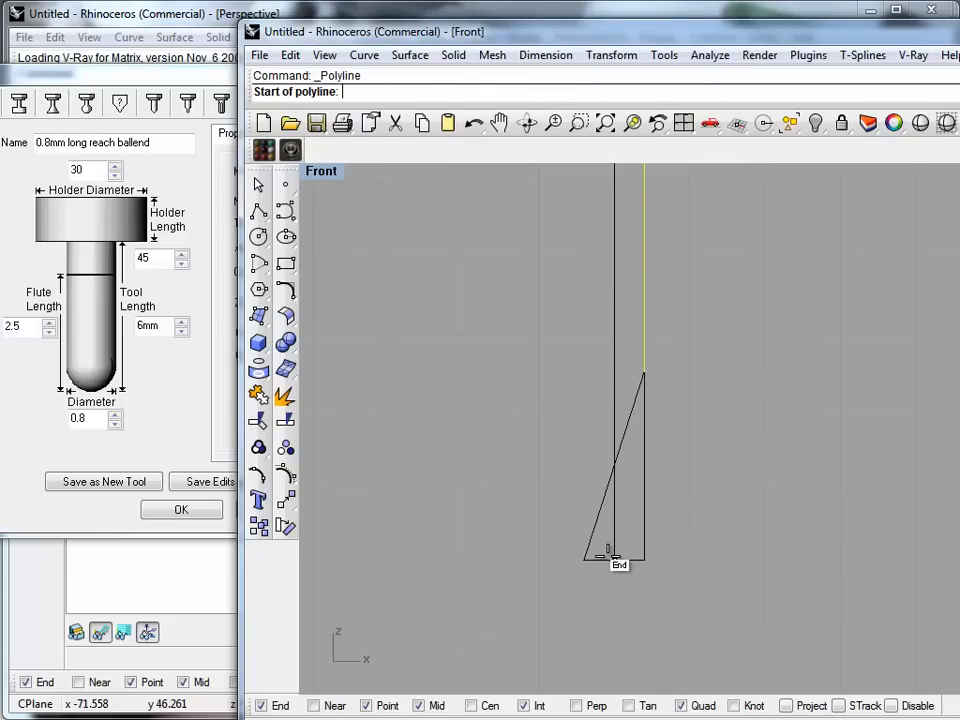
# Draw two shorter parallel diagonals, one up from the tip centre to the flute's side and one down from the centreline at flute height.
pyautogui.click(614, 559)
pyautogui.click(644, 466)
pyautogui.press('Return')
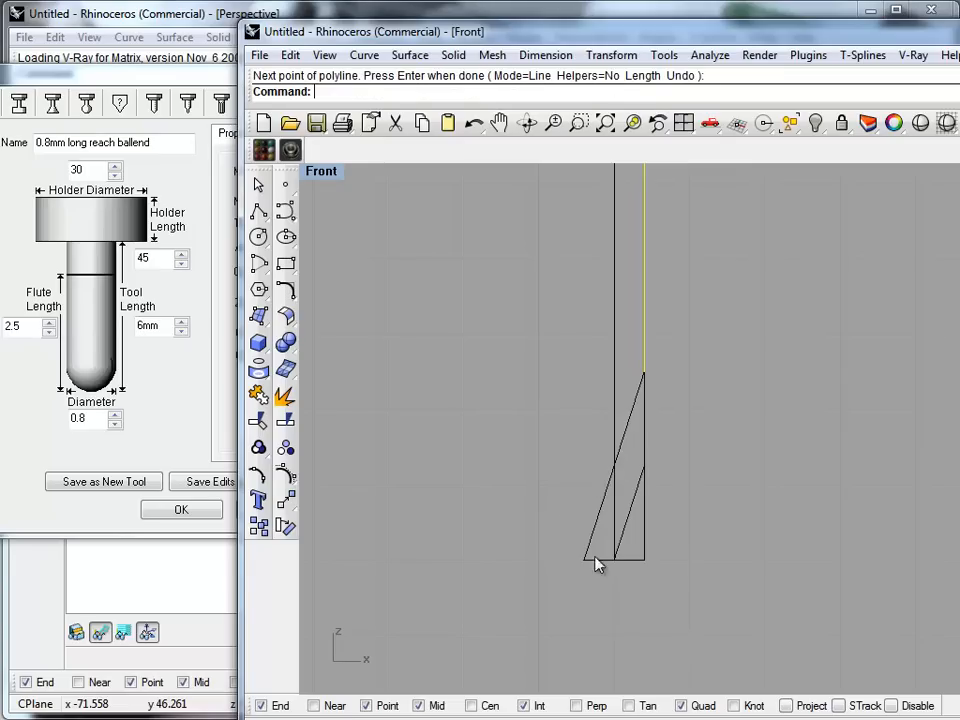
pyautogui.press('Return')
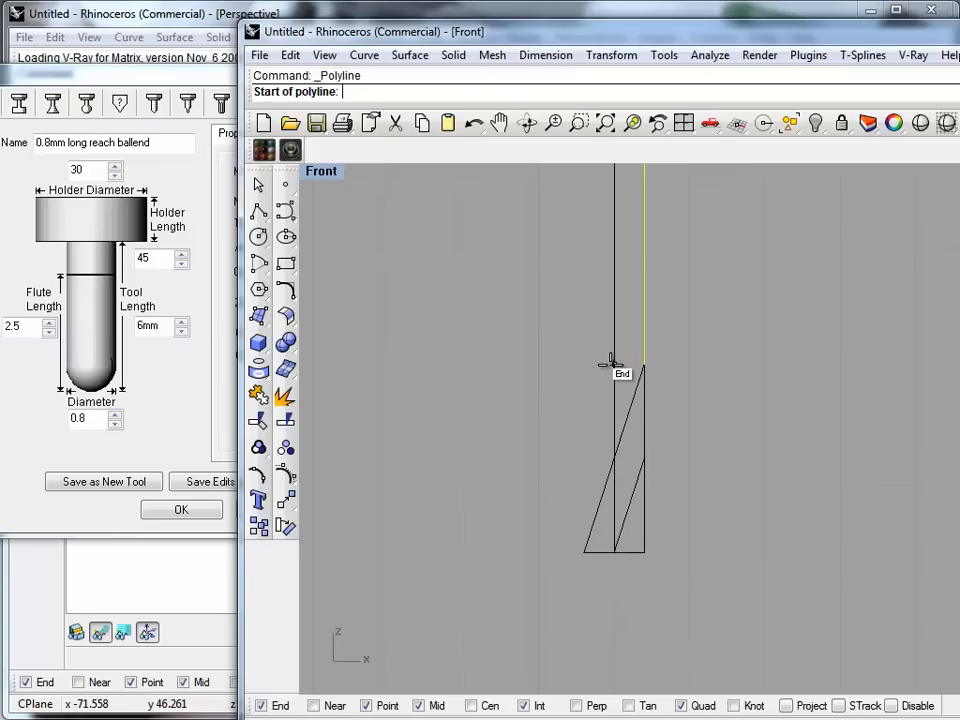
pyautogui.click(614, 365)
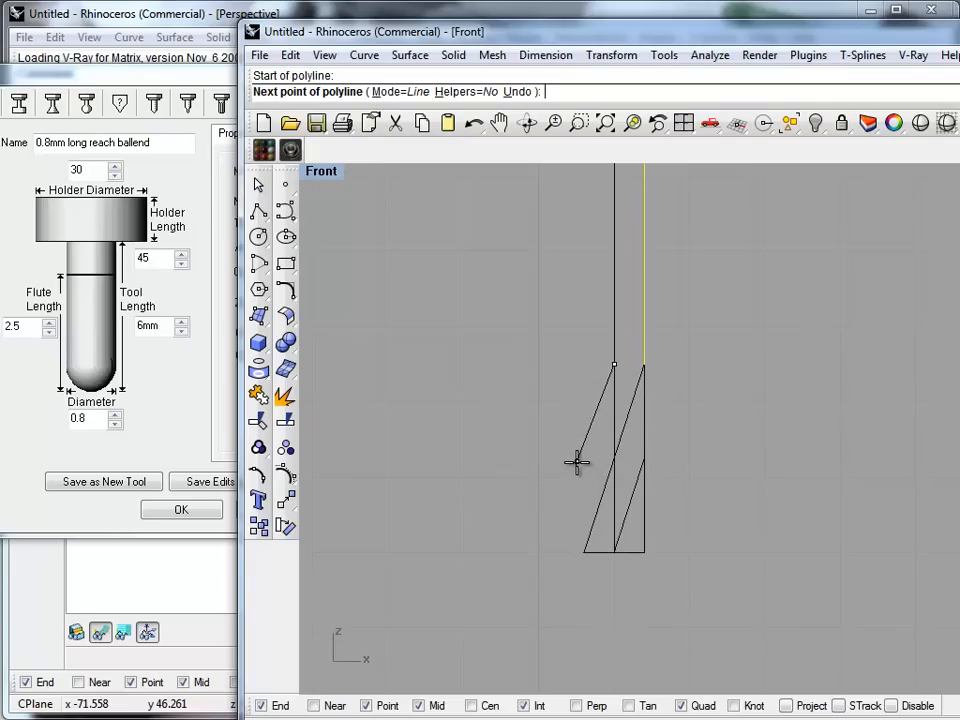
pyautogui.click(583, 461)
pyautogui.press('Return')
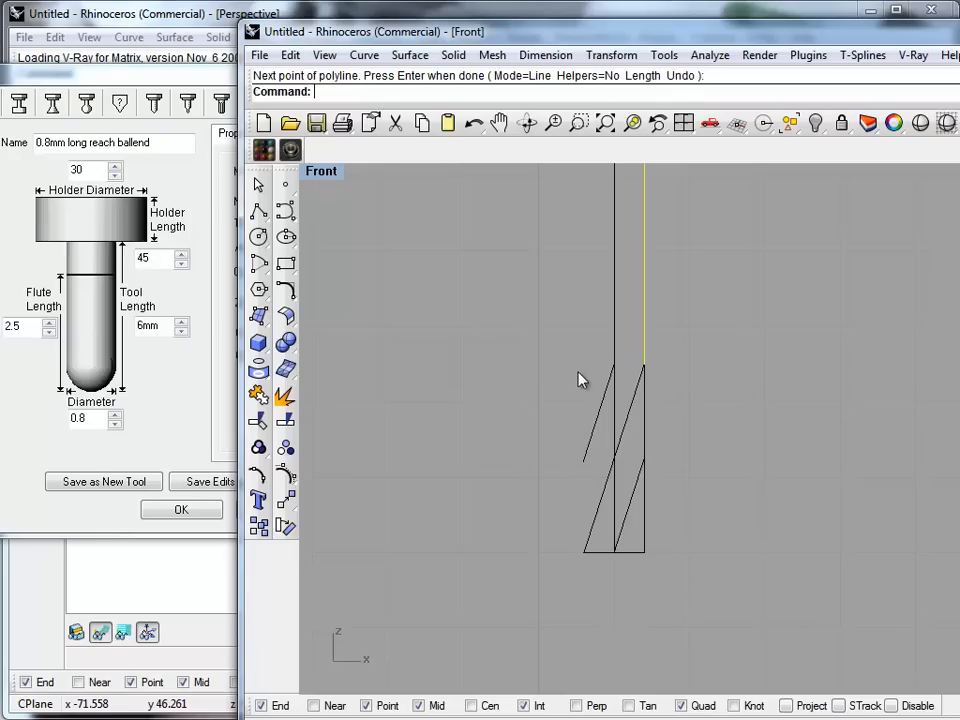
# Add a very short parallel diagonal stroke near the top of the flute's open side.
pyautogui.press('Return')
pyautogui.click(585, 378)
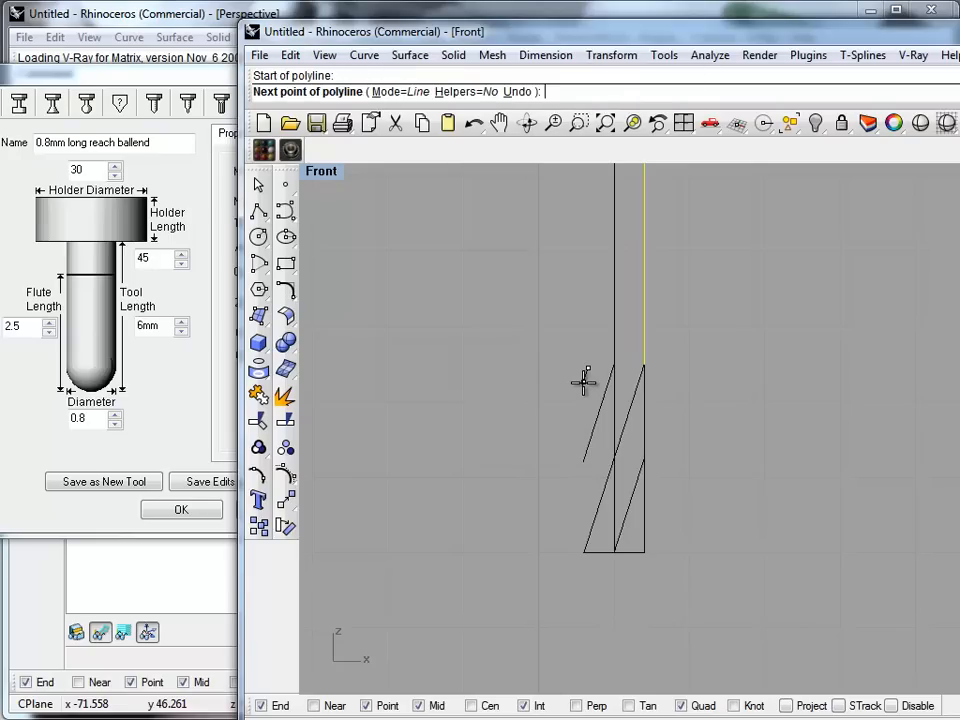
pyautogui.click(584, 386)
pyautogui.press('Return')
# Delete the horizontal line across the lower end of the cutter profile.
pyautogui.scroll(-4, 538, 450)
pyautogui.moveTo(538, 450); pyautogui.dragTo(561, 534, button='right')
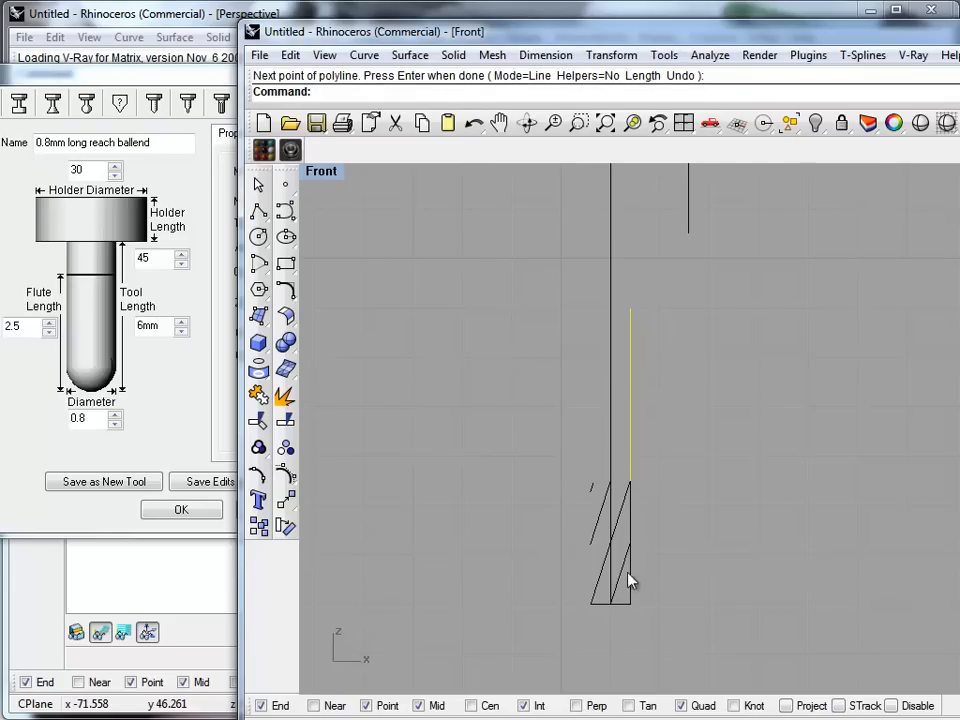
pyautogui.click(604, 605)
pyautogui.press('Delete')
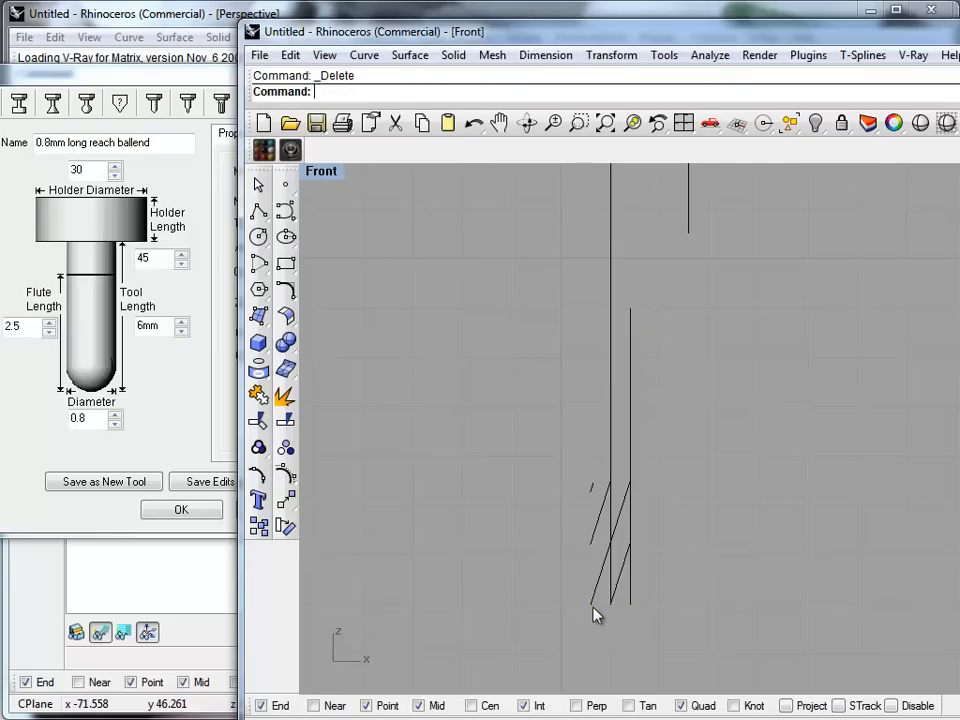
# Draw a downward half-circle arc for the ball end, centred on the centreline's lower end and spanning the full cutter width.
pyautogui.click(258, 265)
pyautogui.scroll(5, 594, 574)
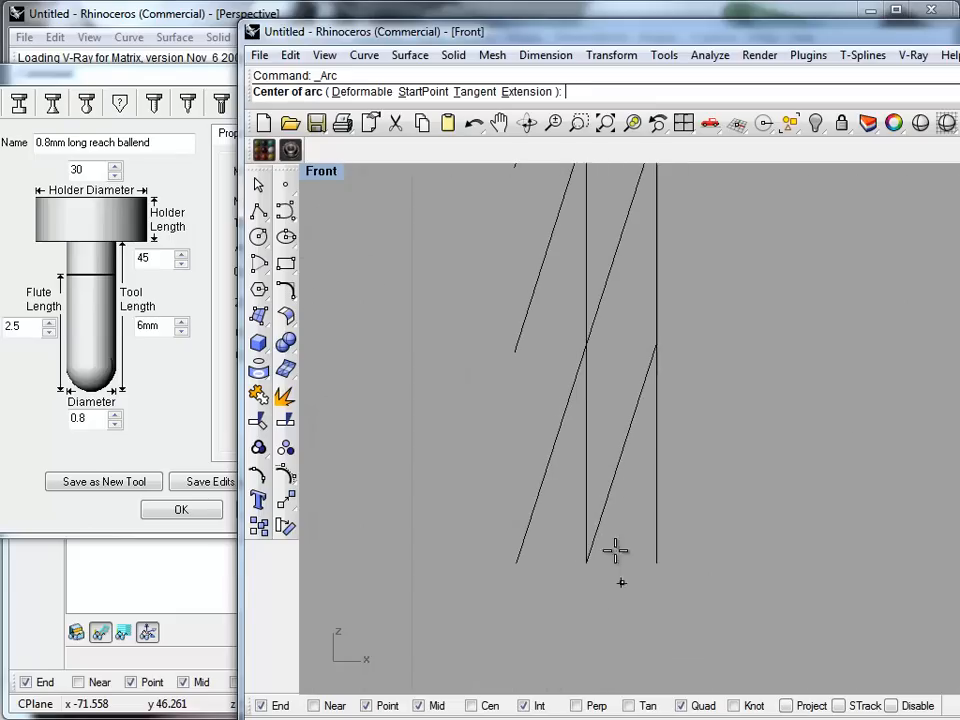
pyautogui.click(586, 562)
pyautogui.click(656, 562)
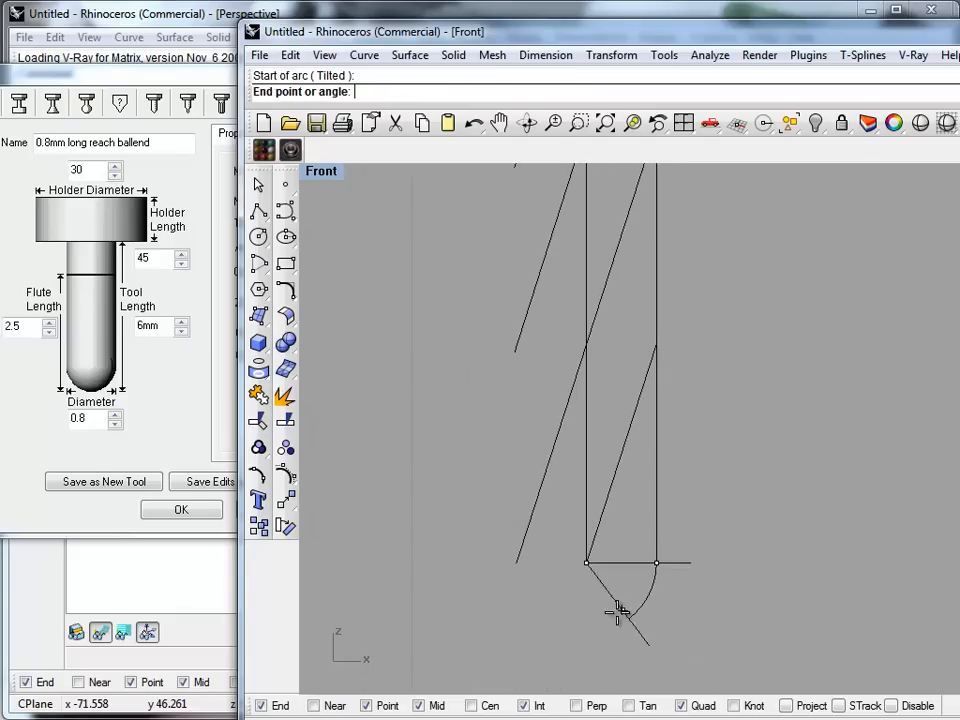
pyautogui.click(516, 565)
pyautogui.scroll(-5, 462, 444)
pyautogui.moveTo(462, 444); pyautogui.dragTo(555, 574, button='right')
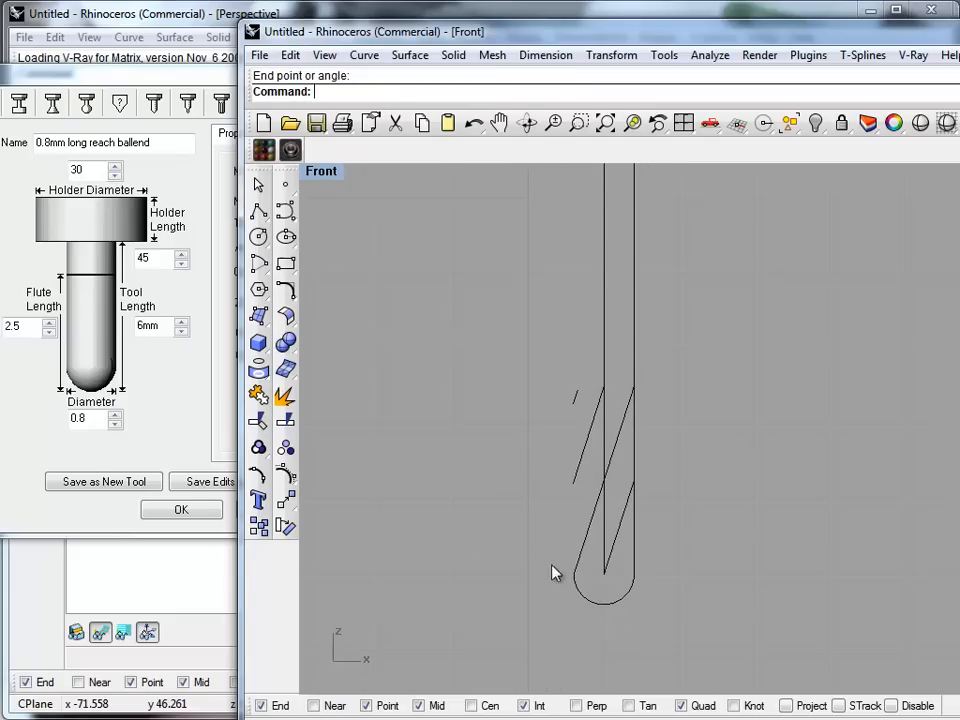
# Raise the ball-end arc until its lowest point meets the tip, and trim the side line where it extends below the arc.
pyautogui.moveTo(609, 605); pyautogui.dragTo(632, 555)
pyautogui.click(490, 567)
pyautogui.middleClick(650, 566)
pyautogui.click(628, 592)
pyautogui.write('tr')
pyautogui.press('Return')
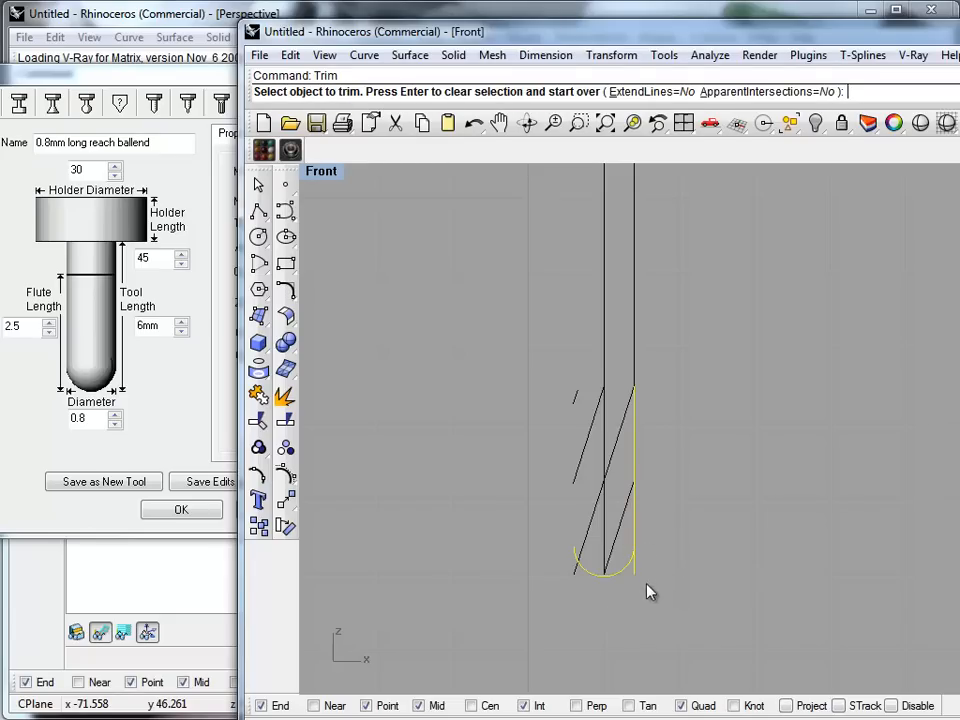
pyautogui.click(635, 568)
pyautogui.press('Return')
# Trim the lowest flute diagonal where it sticks out beyond the ball-end arc.
pyautogui.moveTo(611, 611); pyautogui.dragTo(525, 553)
pyautogui.write('trim')
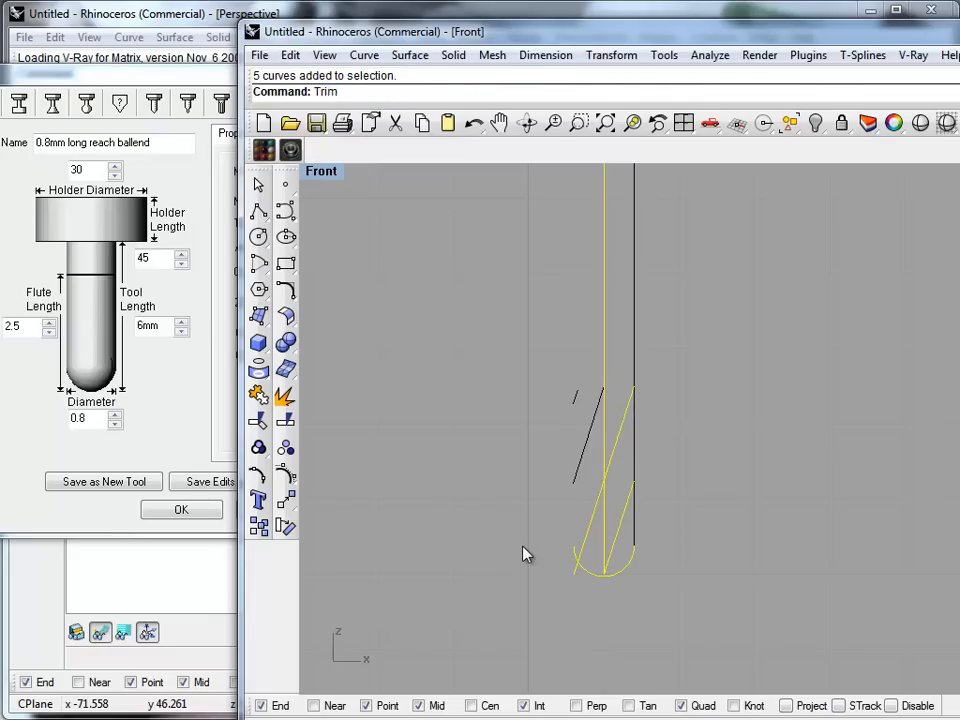
pyautogui.press('Return')
pyautogui.click(571, 575)
pyautogui.click(571, 578)
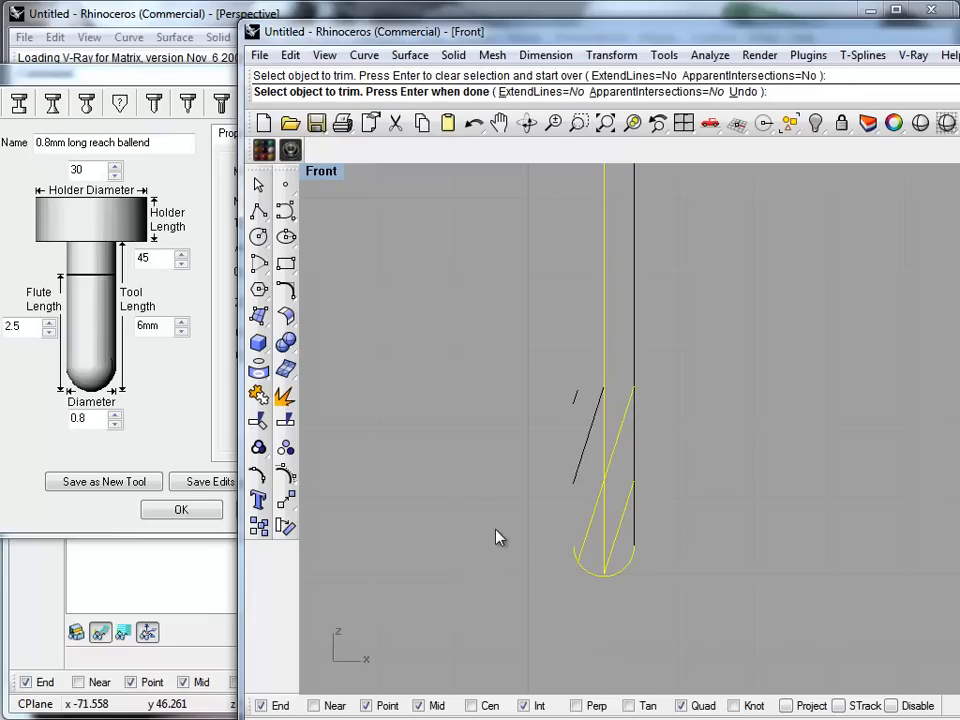
pyautogui.press('Return')
# Draw a long horizontal marker line outward from the side line at the top of the flute.
pyautogui.scroll(-2, 508, 500)
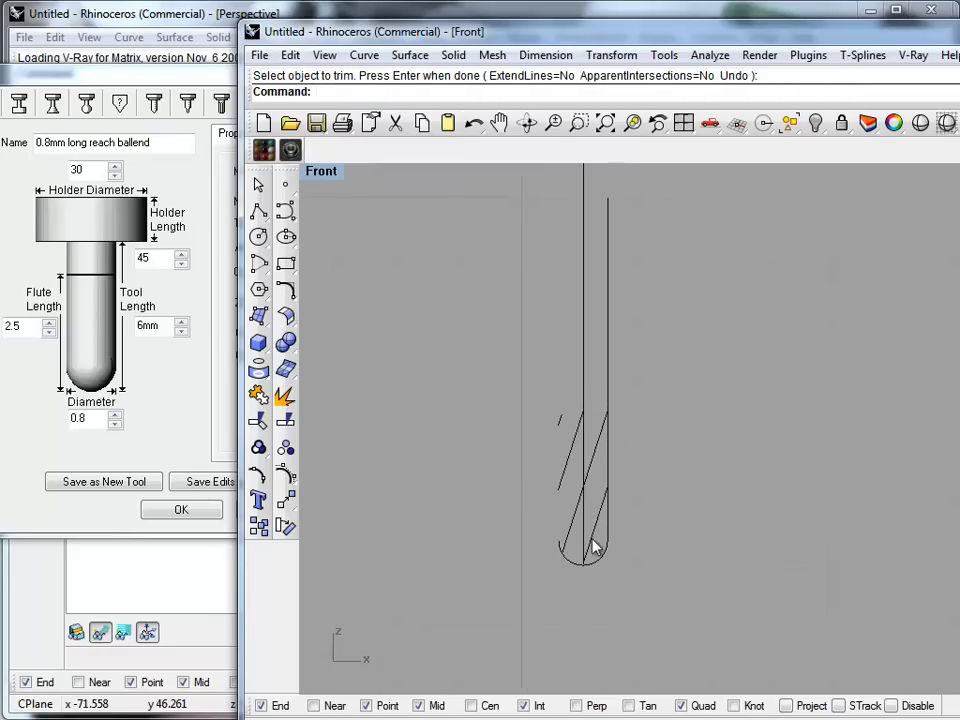
pyautogui.moveTo(611, 464); pyautogui.dragTo(647, 531, button='right')
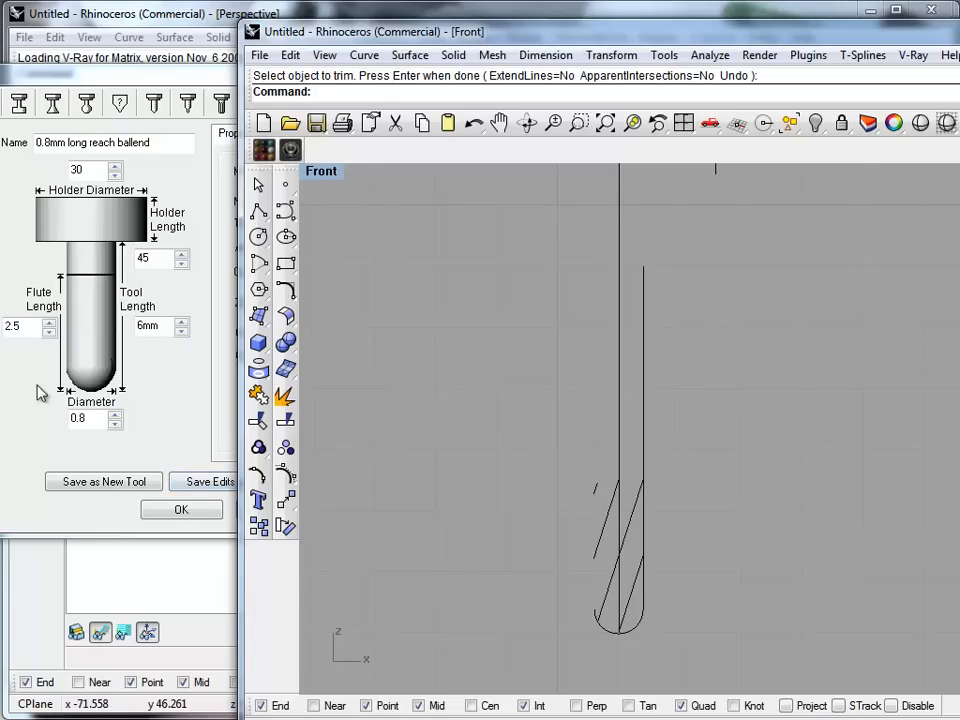
pyautogui.click(259, 211)
pyautogui.click(643, 481)
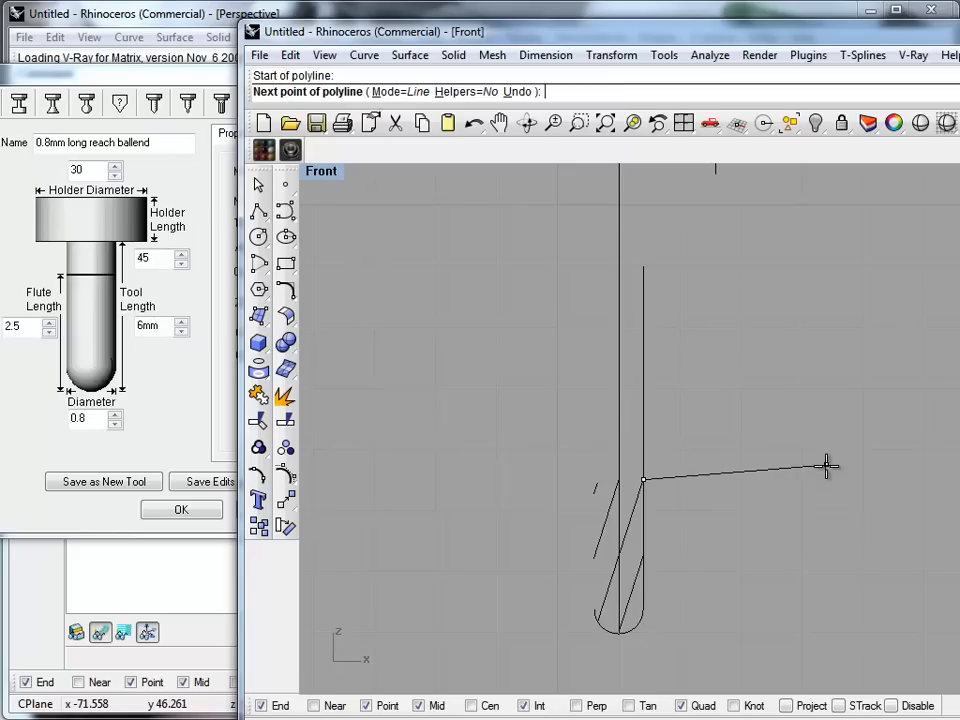
pyautogui.click(945, 482)
pyautogui.press('Return')
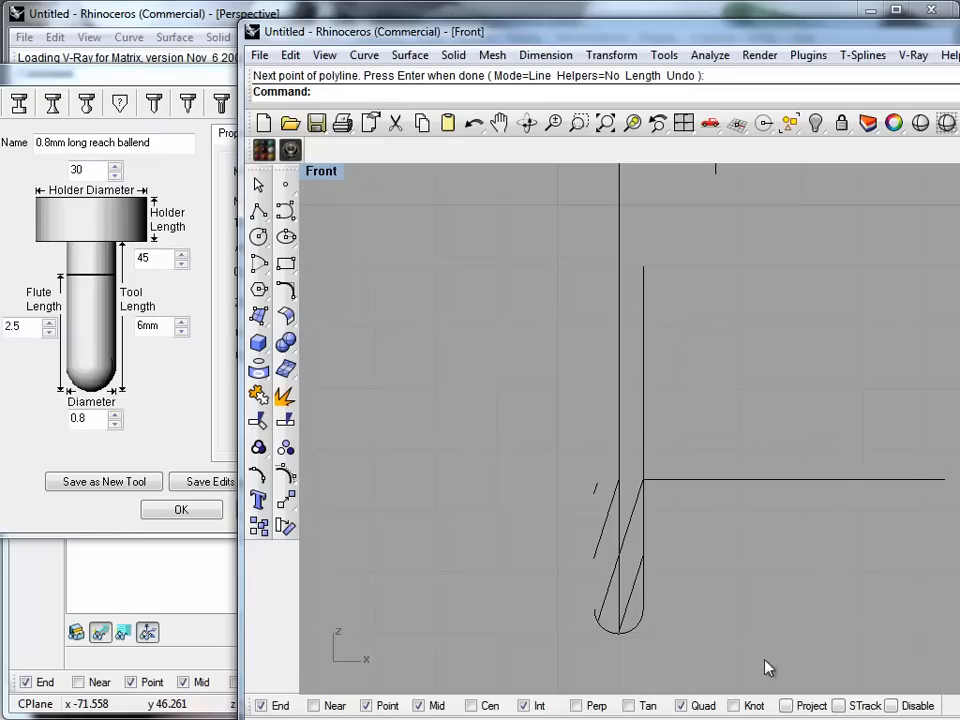
# Connect the neck line's upper end to the shank line's lower end with an arc starting upward along the neck.
pyautogui.moveTo(684, 404); pyautogui.dragTo(668, 541, button='right')
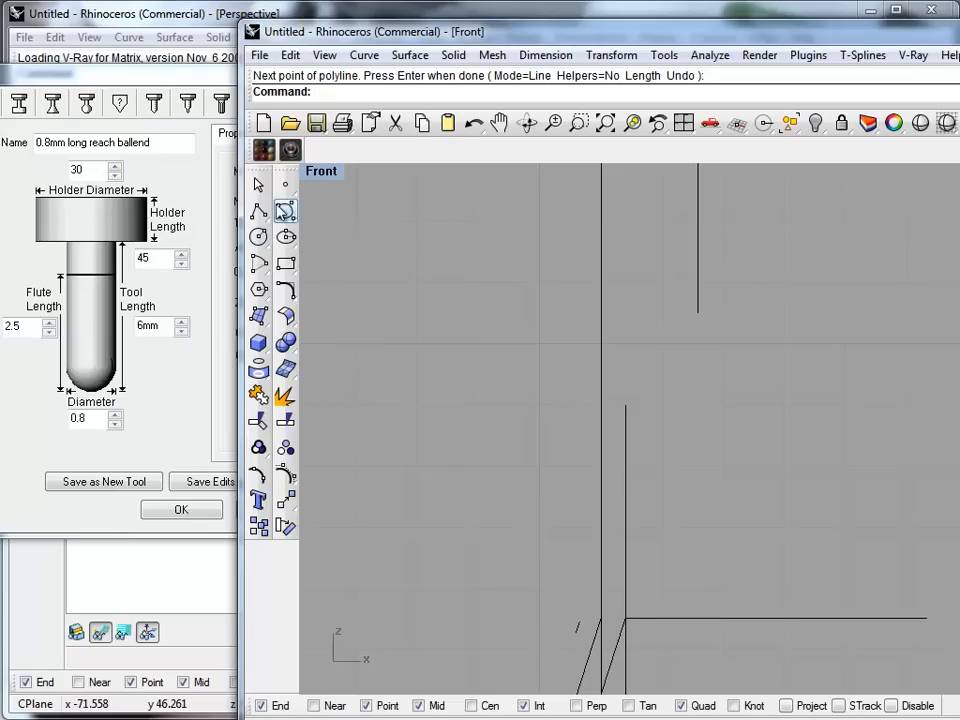
pyautogui.click(260, 264)
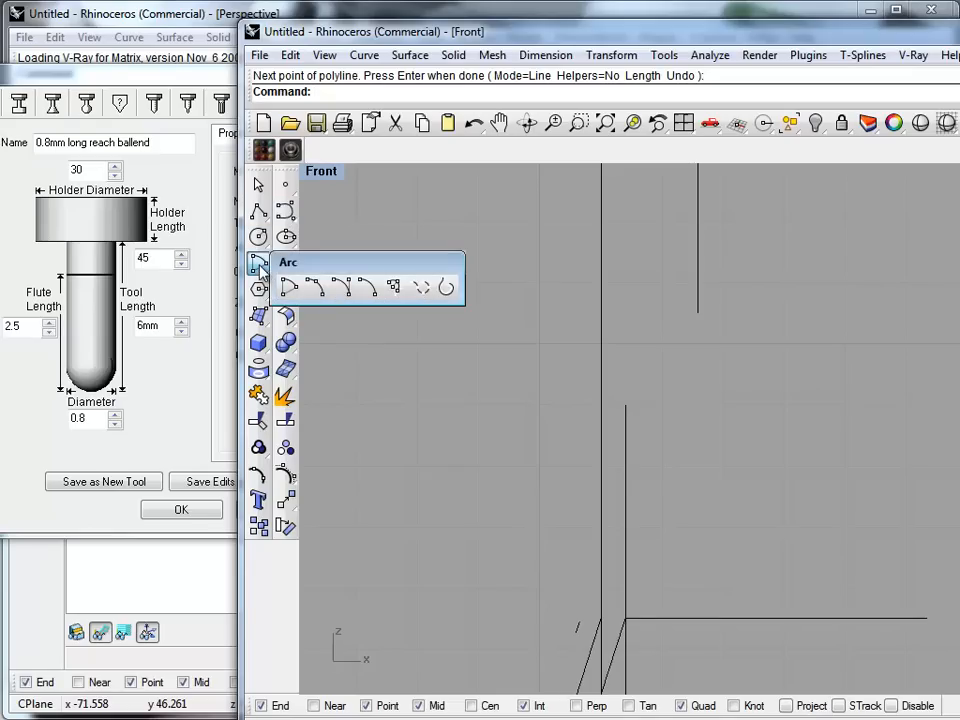
pyautogui.click(340, 288)
pyautogui.click(625, 404)
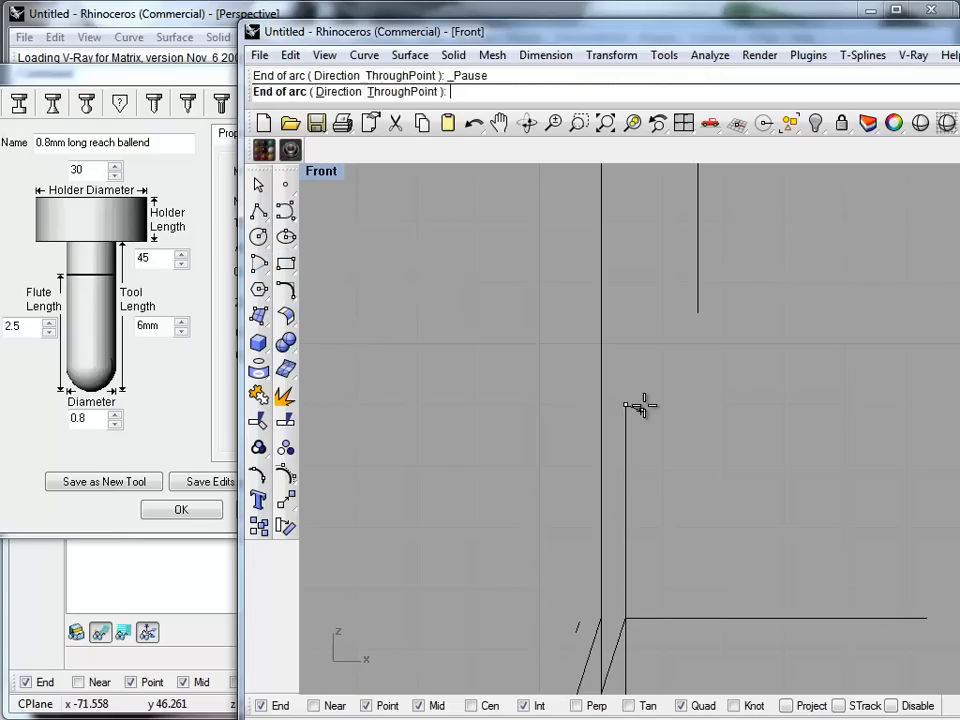
pyautogui.click(697, 313)
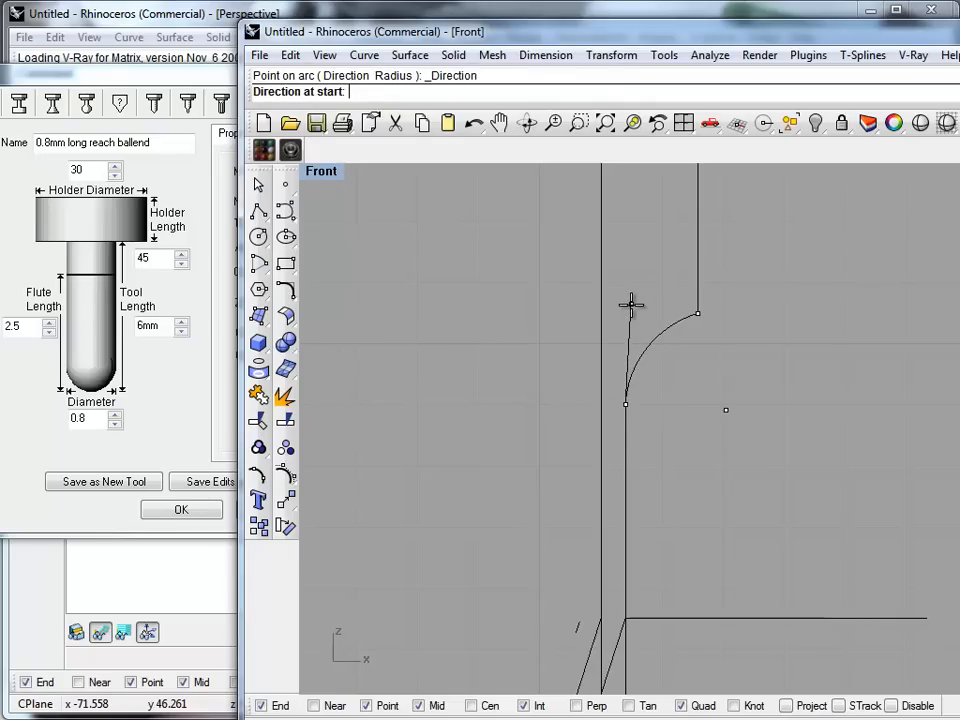
pyautogui.click(631, 305)
pyautogui.scroll(-5, 643, 354)
pyautogui.scroll(-2, 552, 431)
pyautogui.moveTo(534, 386); pyautogui.dragTo(509, 452, button='right')
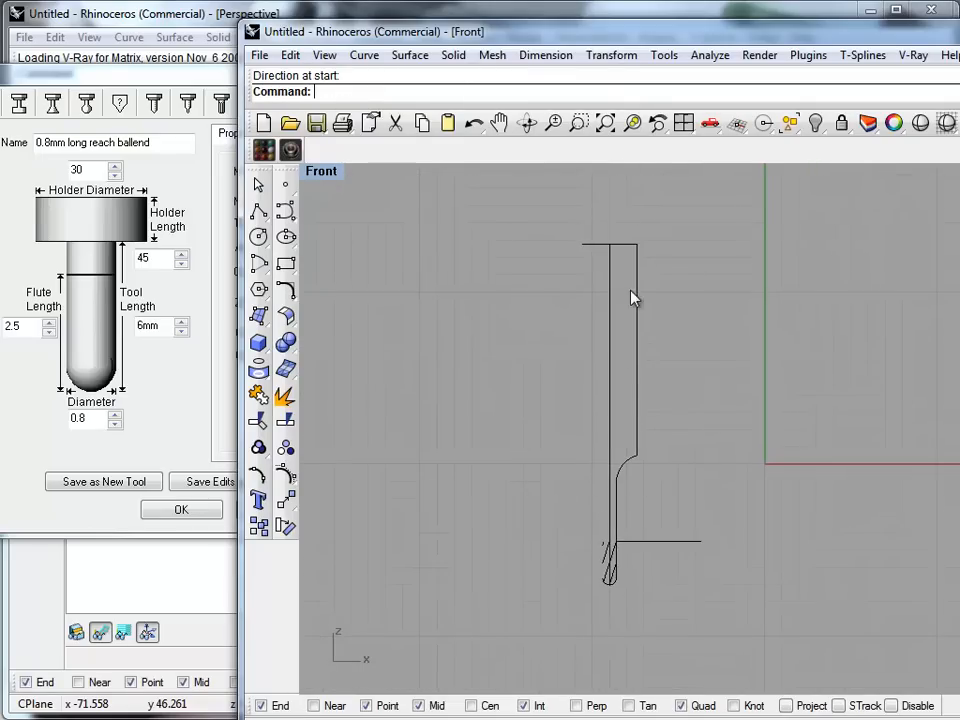
# Try to split the ball-end arc with the flute's centreline, and undo the deletion of the arc.
pyautogui.scroll(5, 626, 585)
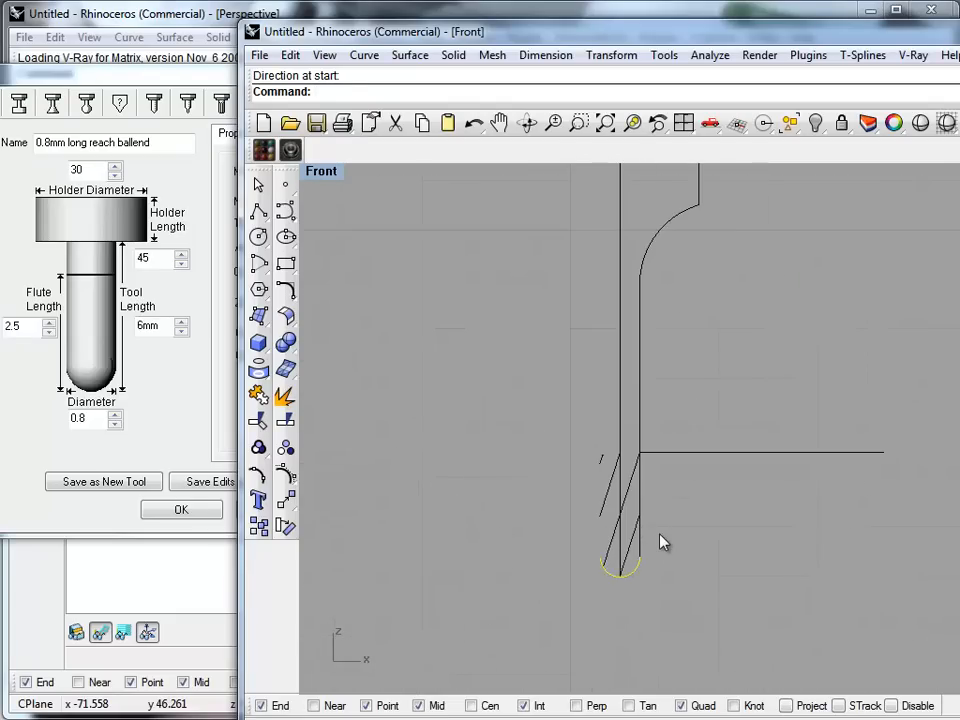
pyautogui.write('it')
pyautogui.press('Return')
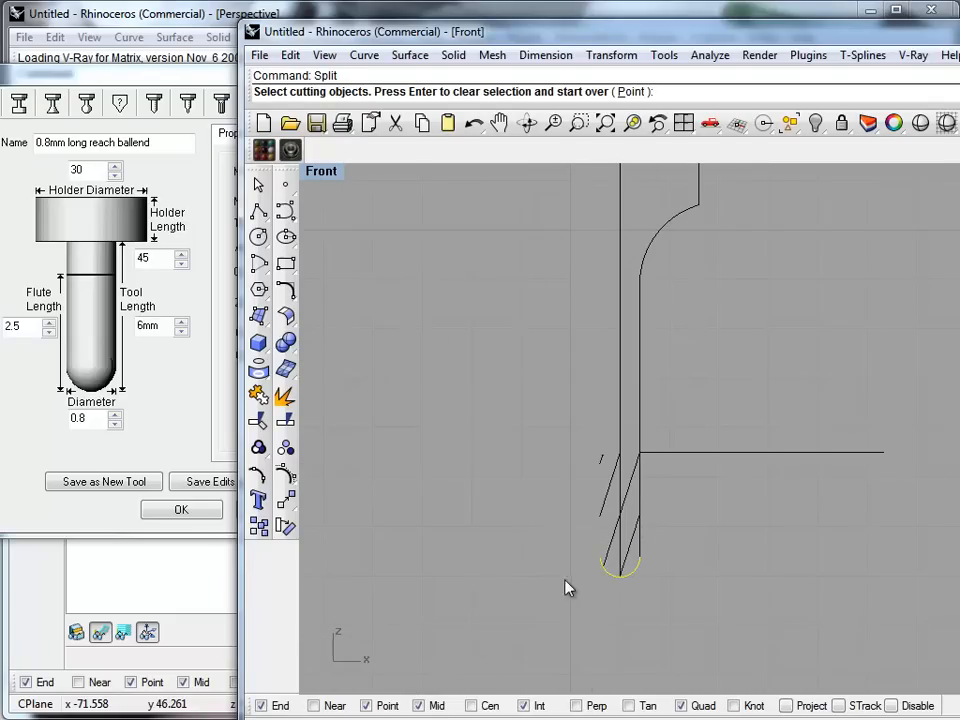
pyautogui.click(624, 553)
pyautogui.click(660, 592)
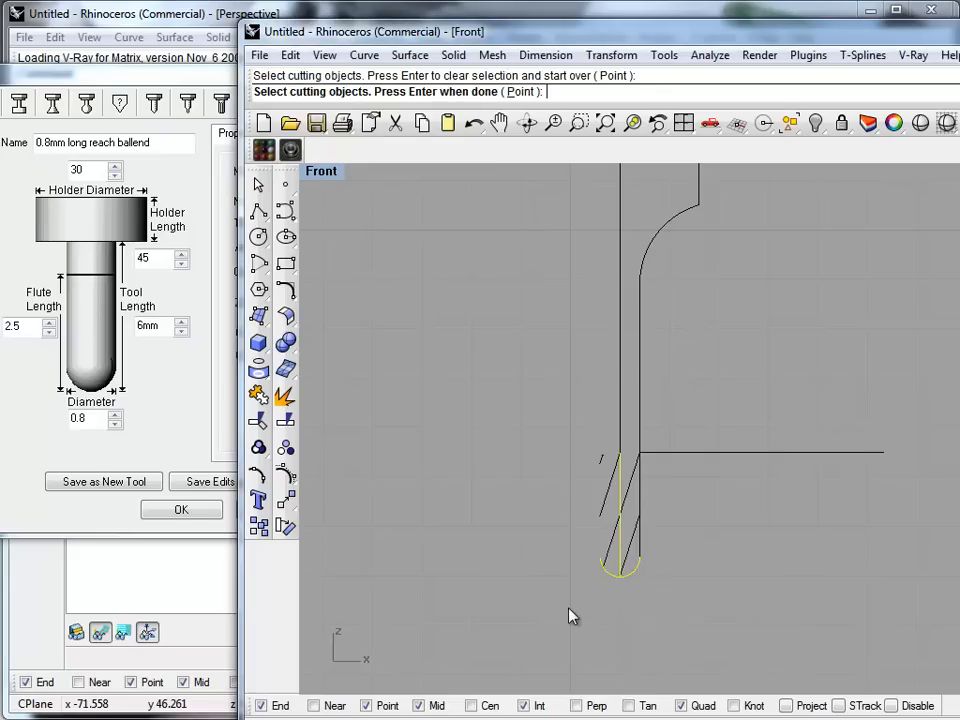
pyautogui.press('Return')
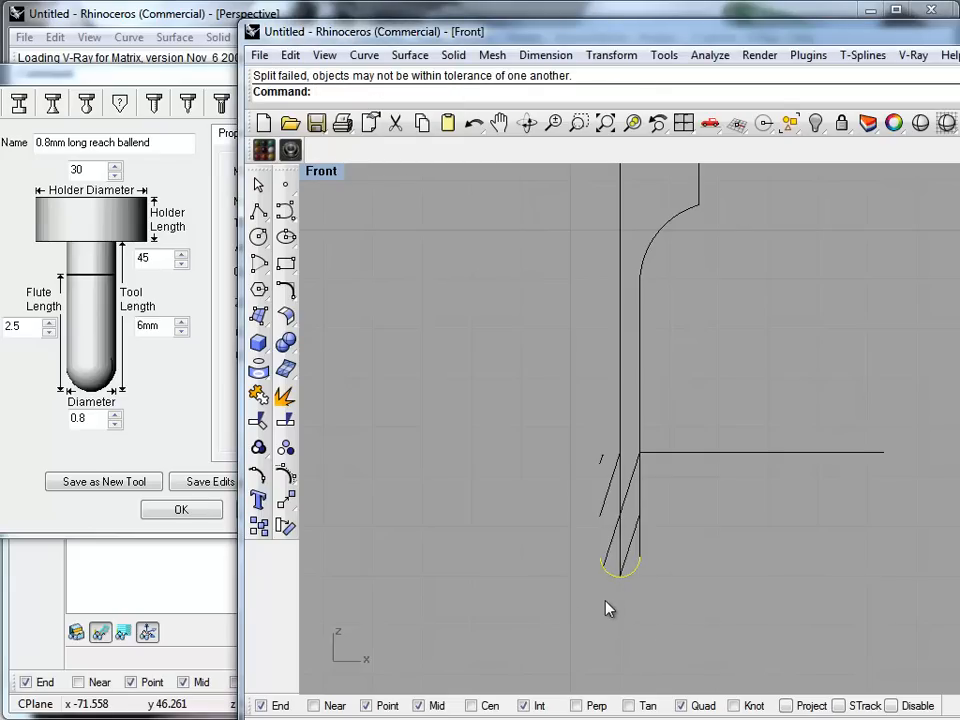
pyautogui.press('Delete')
pyautogui.hotkey('ctrl', 'z')
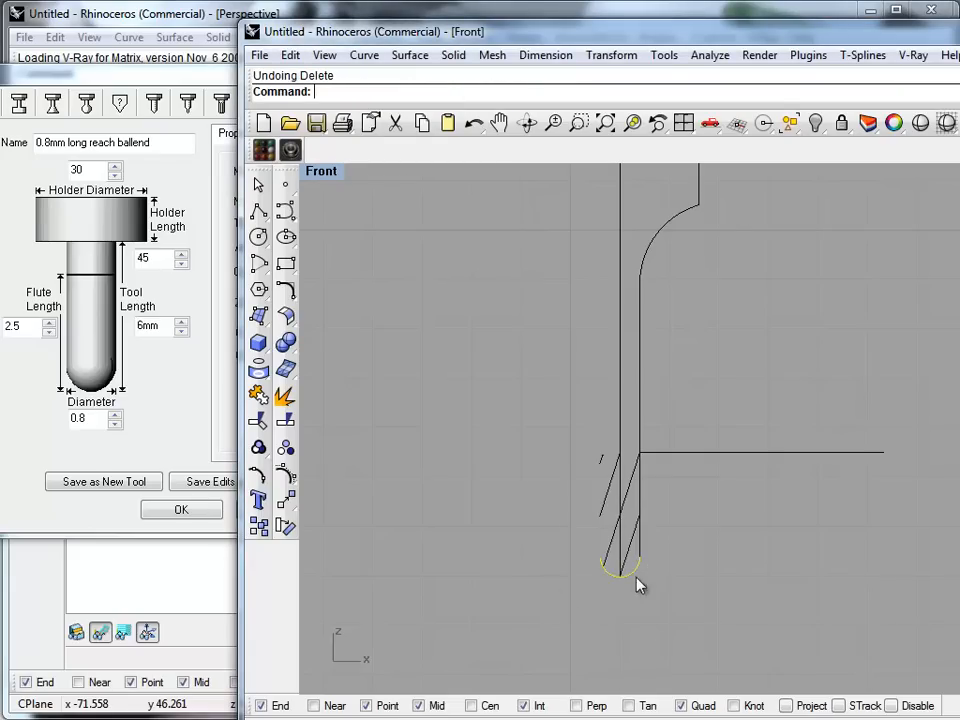
# Split the ball-end arc at its lowest point and delete the half on the cutter's open side.
pyautogui.scroll(5, 642, 572)
pyautogui.click(583, 597)
pyautogui.write('Split')
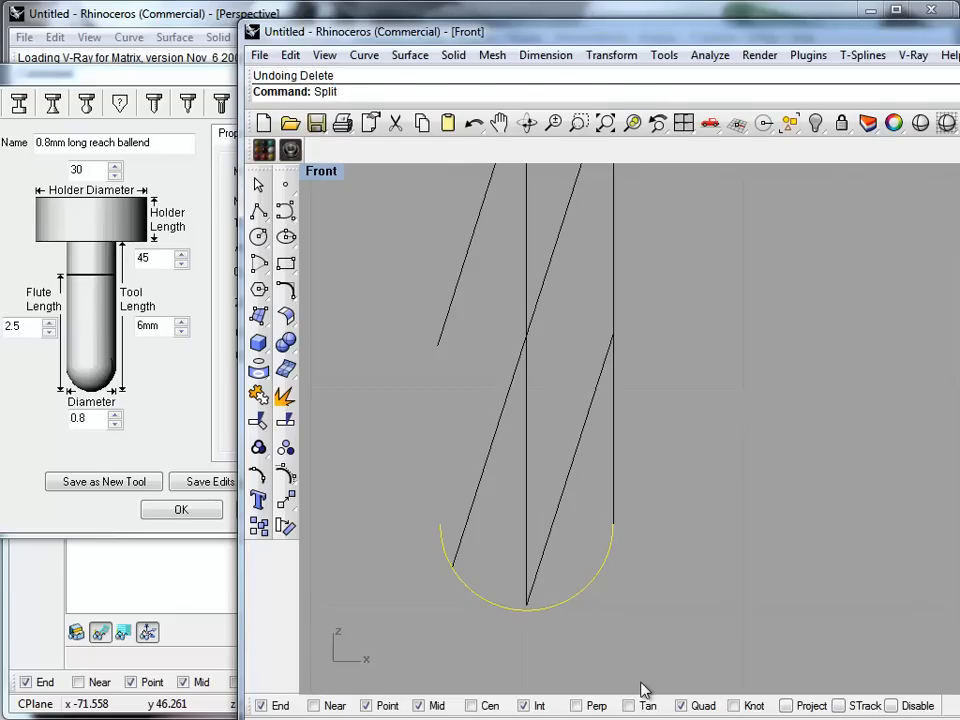
pyautogui.press('Return')
pyautogui.click(634, 92)
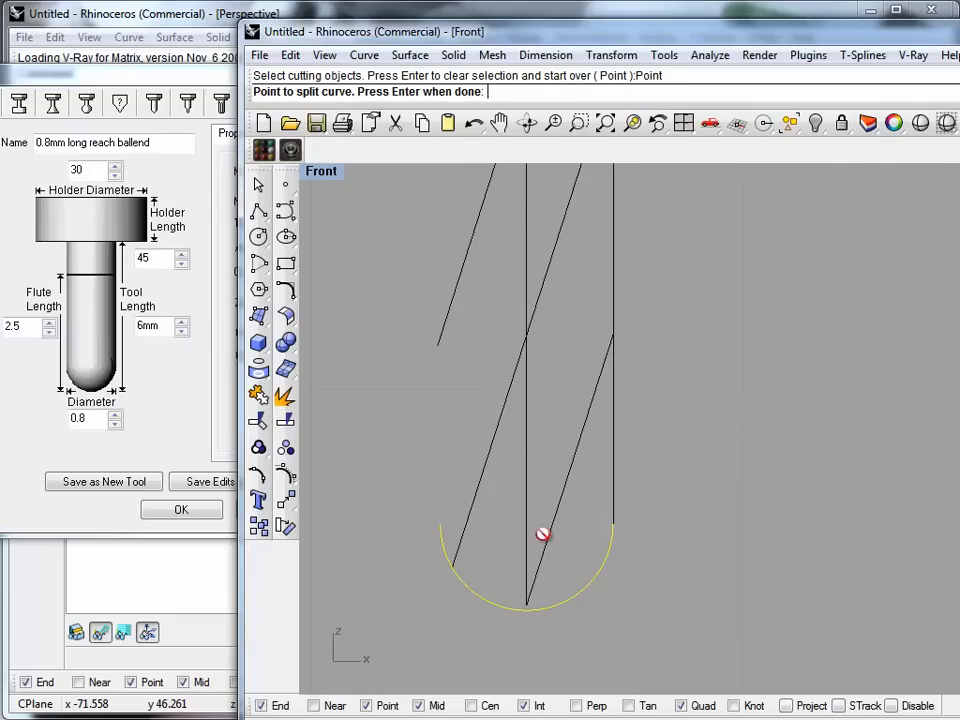
pyautogui.click(526, 610)
pyautogui.press('Return')
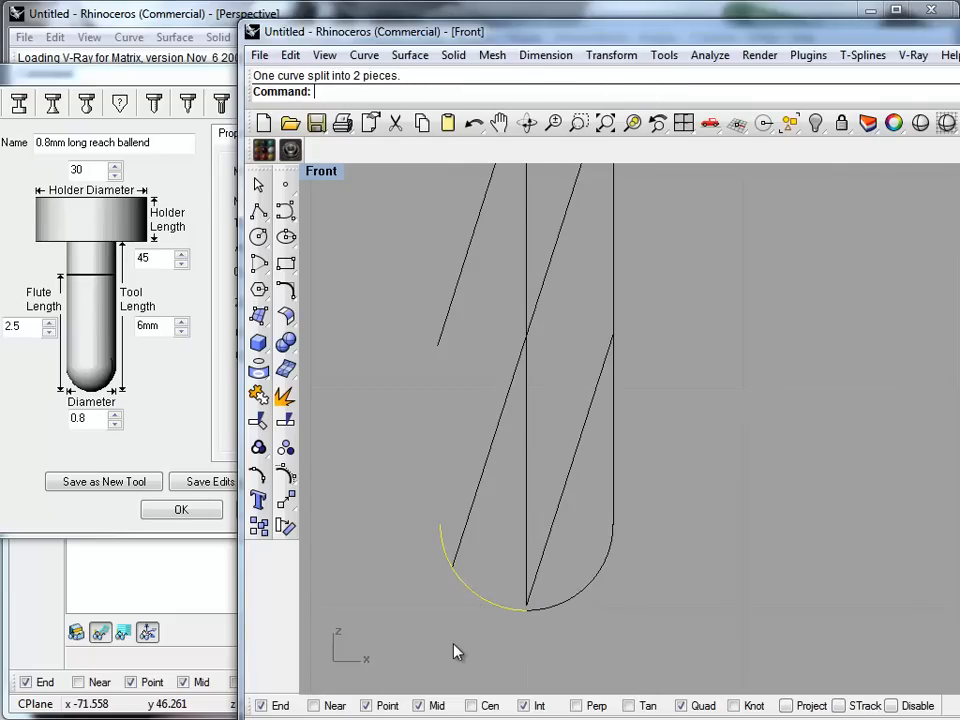
pyautogui.press('Delete')
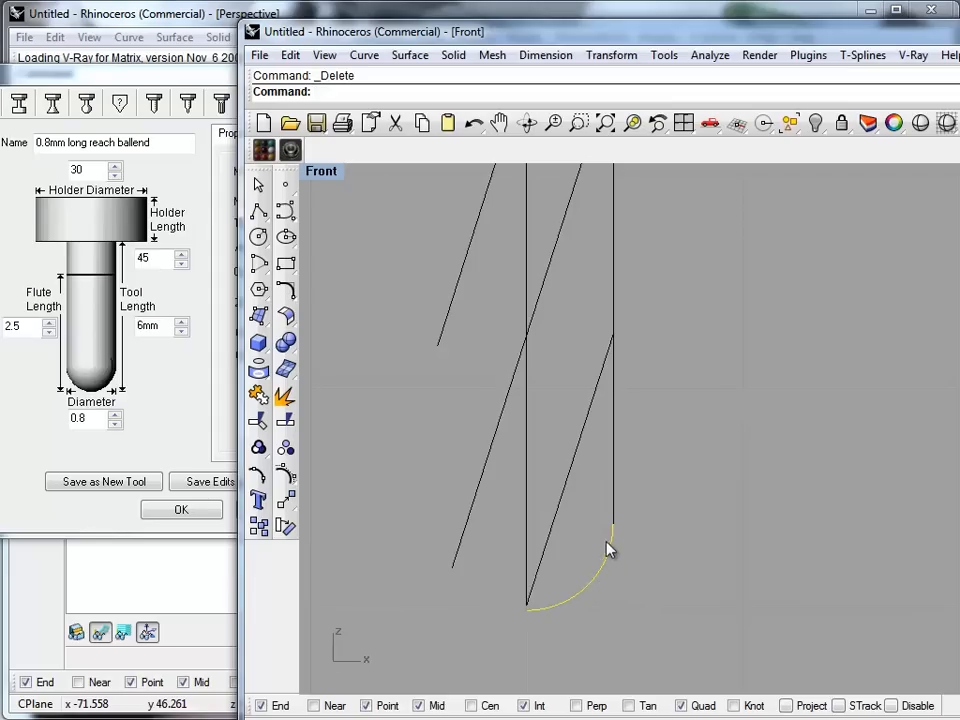
# Revolve the joined outline of ball end, flute, neck and shank half a turn about the vertical centreline.
pyautogui.scroll(-4, 640, 480)
pyautogui.scroll(-3, 630, 380)
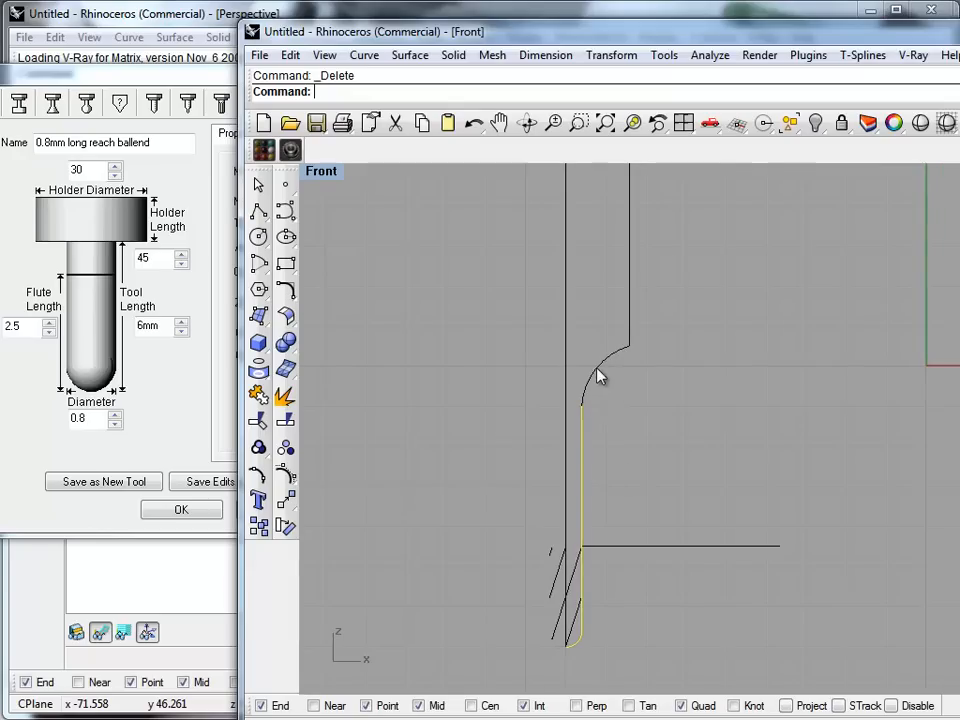
pyautogui.click(630, 315)
pyautogui.scroll(-2, 666, 424)
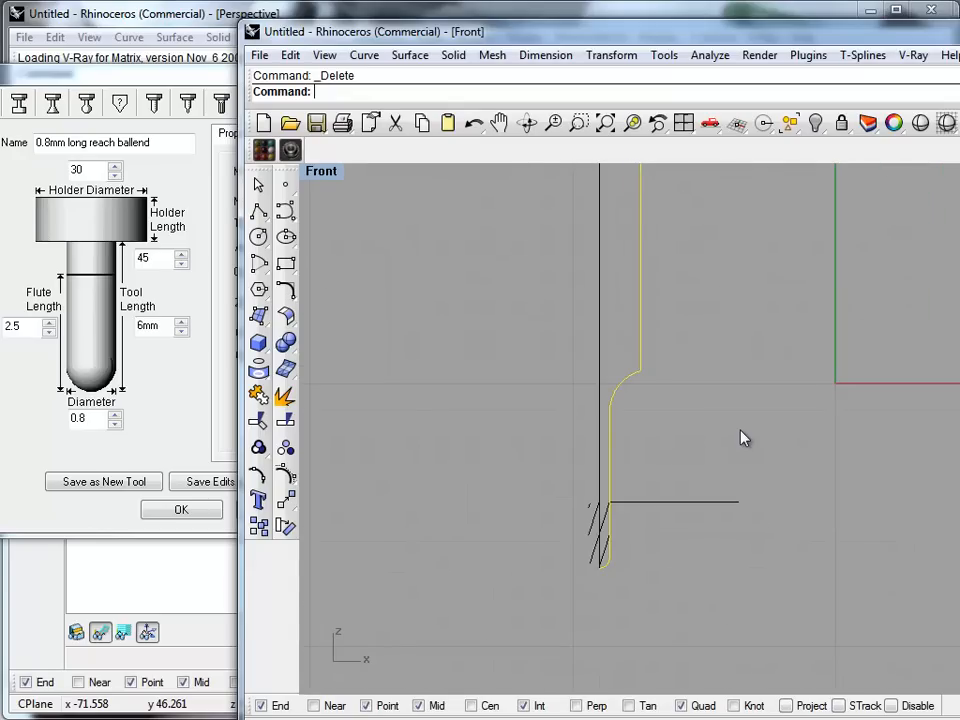
pyautogui.write('Revolve')
pyautogui.press('Return')
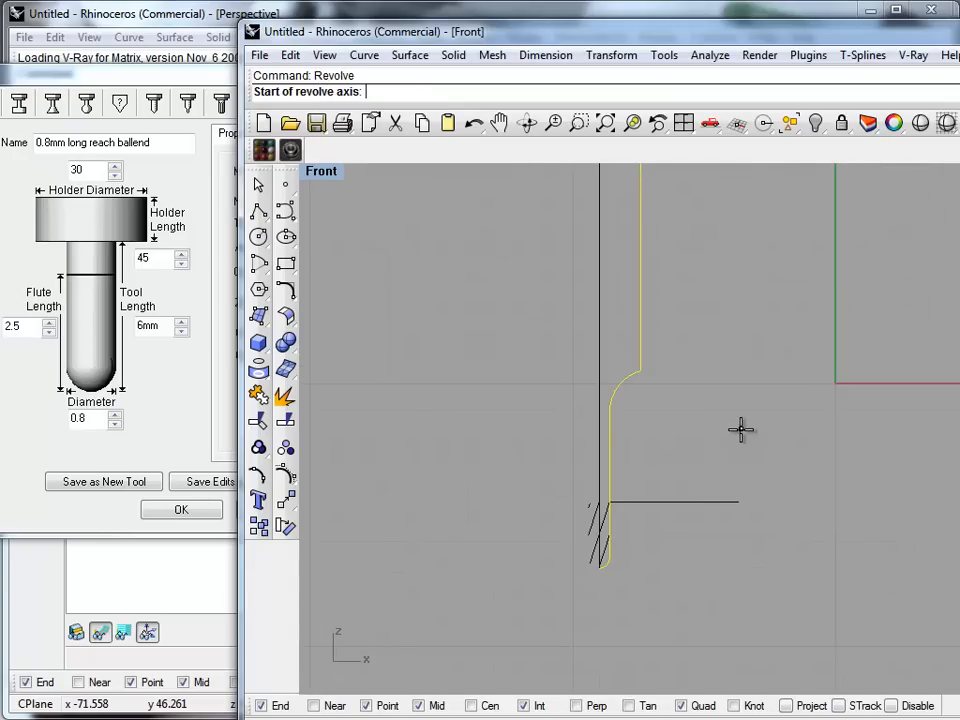
pyautogui.click(599, 569)
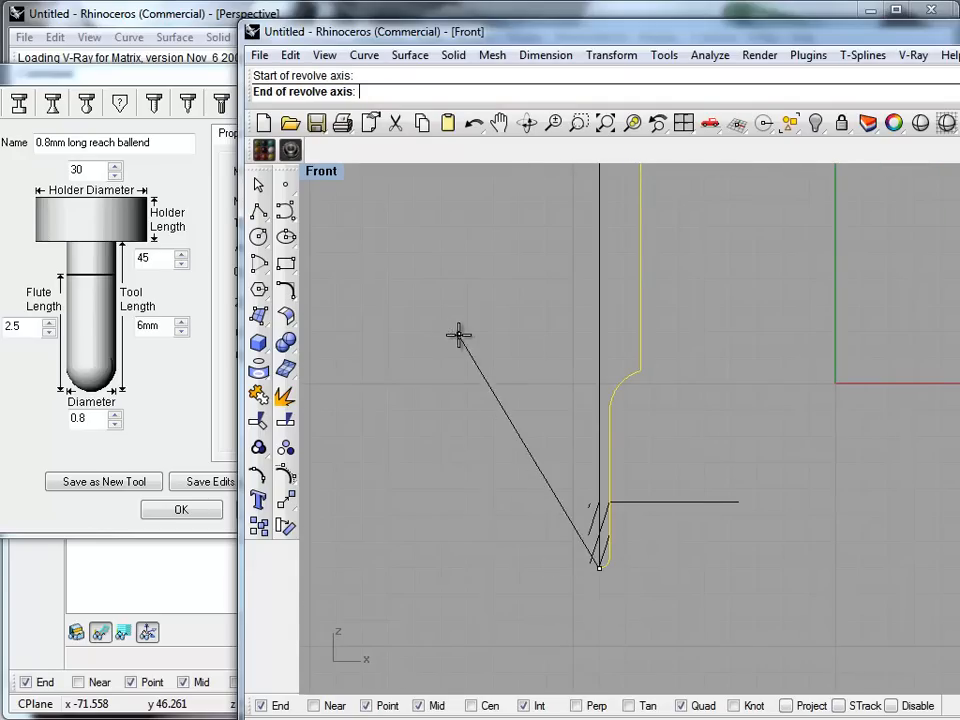
pyautogui.click(547, 278)
pyautogui.press('Return')
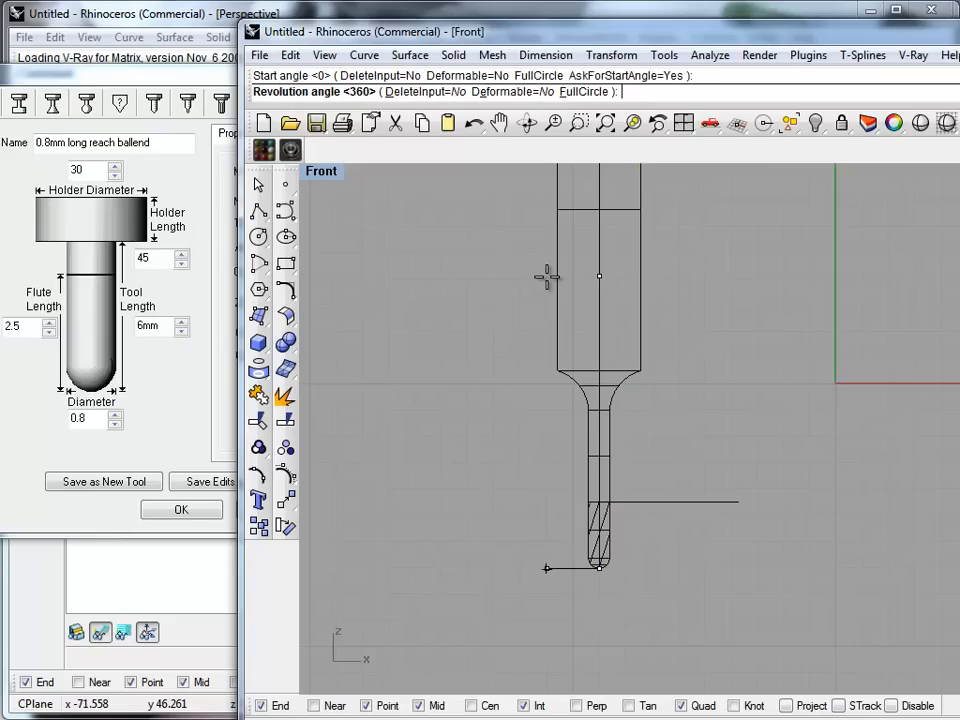
pyautogui.press('Return')
# Set the Front view to Ghosted display, and bring up the Perspective view full-size with Ghosted display as well.
pyautogui.rightClick(321, 171)
pyautogui.click(364, 281)
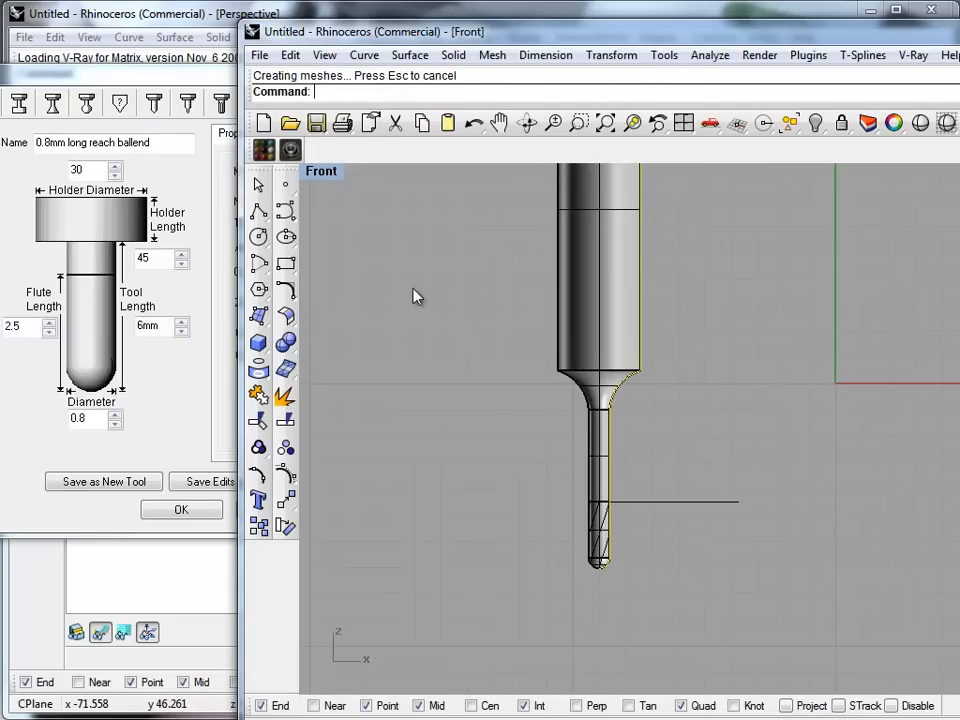
pyautogui.doubleClick(322, 173)
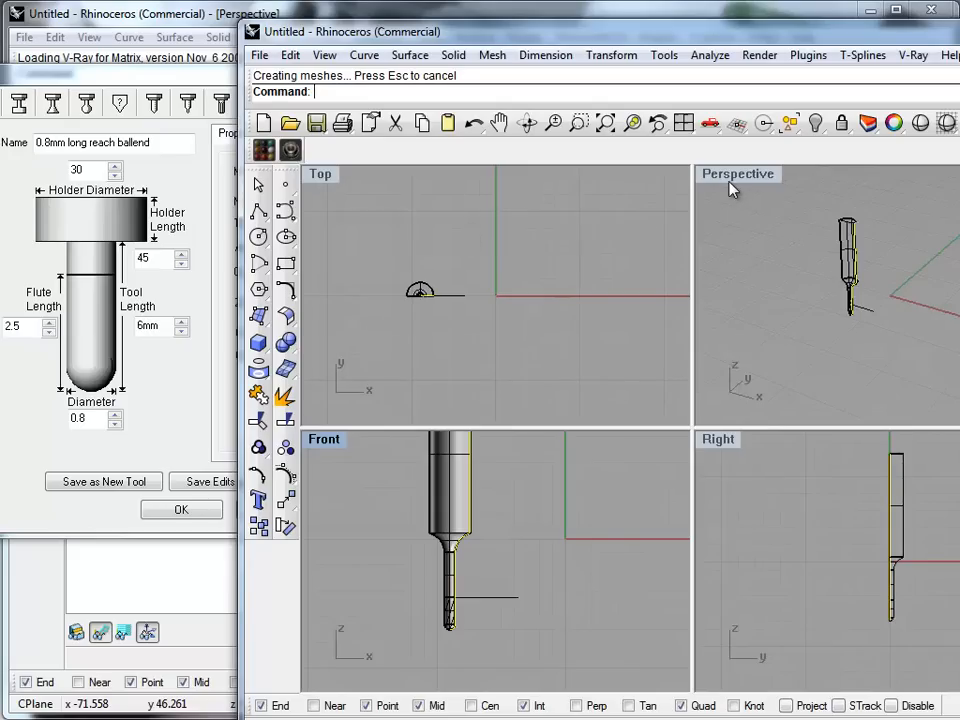
pyautogui.doubleClick(731, 190)
pyautogui.moveTo(705, 259); pyautogui.dragTo(620, 383, button='right')
pyautogui.scroll(5, 620, 383)
pyautogui.rightClick(339, 174)
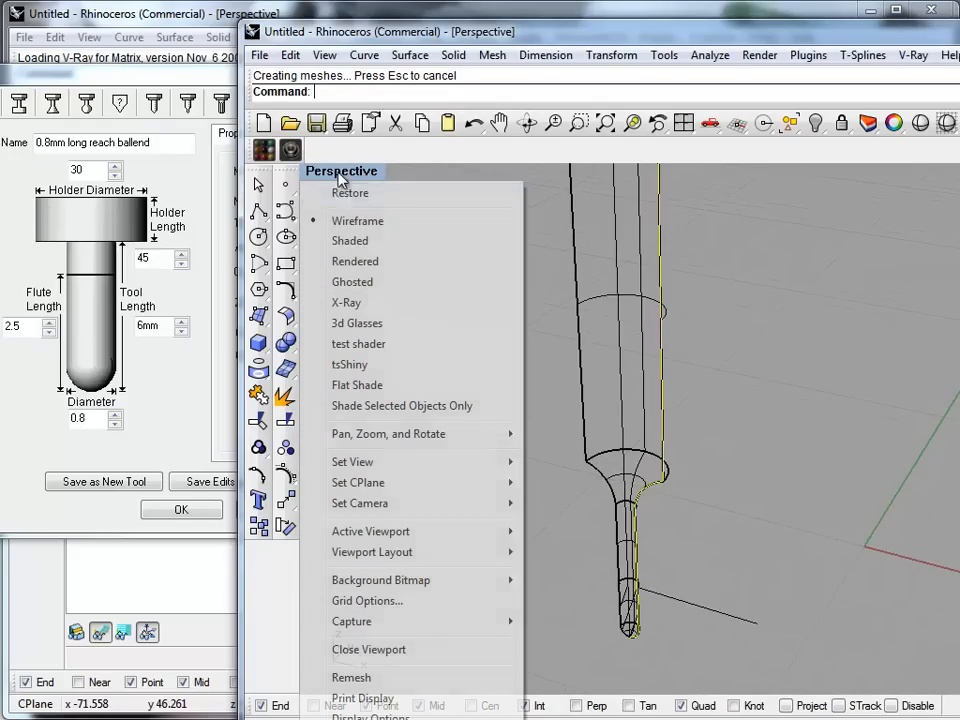
pyautogui.click(355, 282)
# Inspect the revolved cutter's ball end, flute and neck up close from a low angle.
pyautogui.scroll(-4, 579, 446)
pyautogui.moveTo(652, 512); pyautogui.dragTo(576, 231, button='right')
pyautogui.scroll(5, 648, 461)
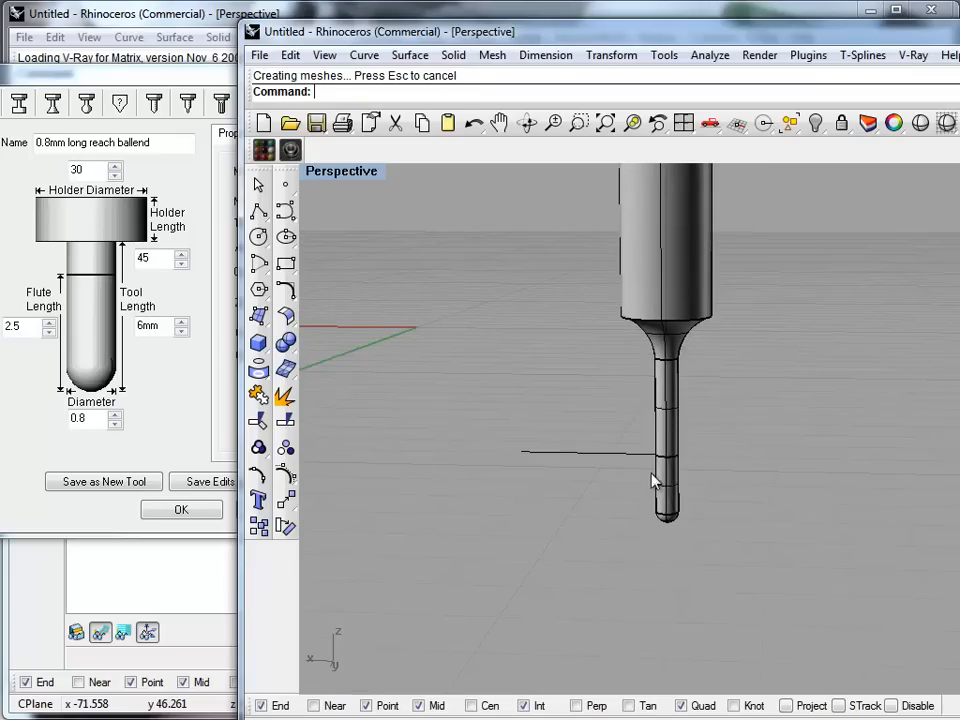
pyautogui.scroll(5, 652, 481)
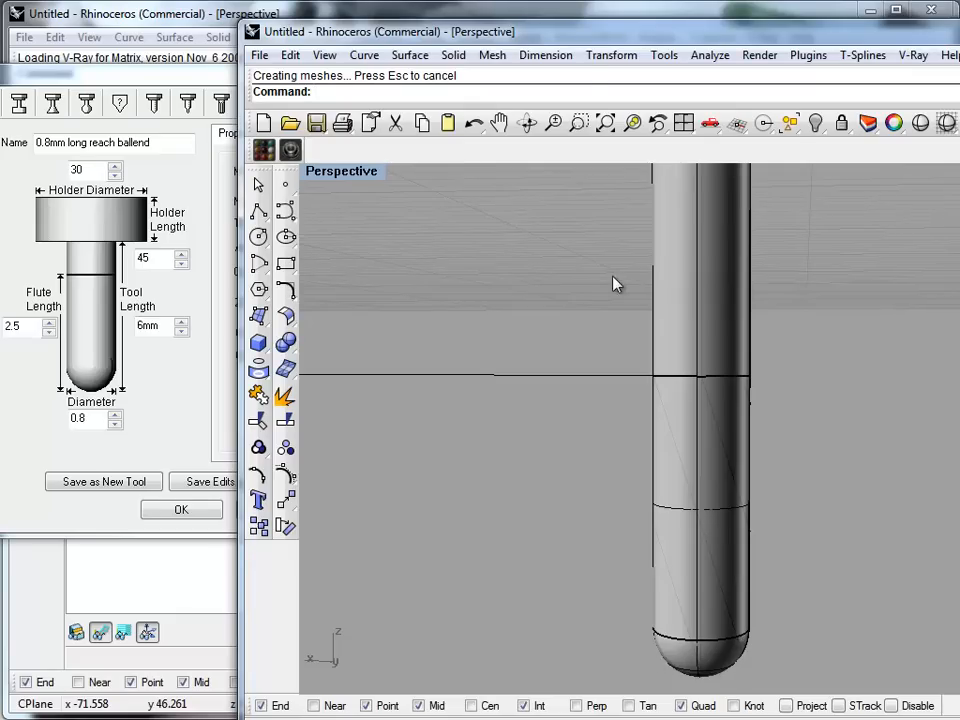
pyautogui.moveTo(570, 36); pyautogui.dragTo(573, 28)
pyautogui.scroll(-5, 615, 337)
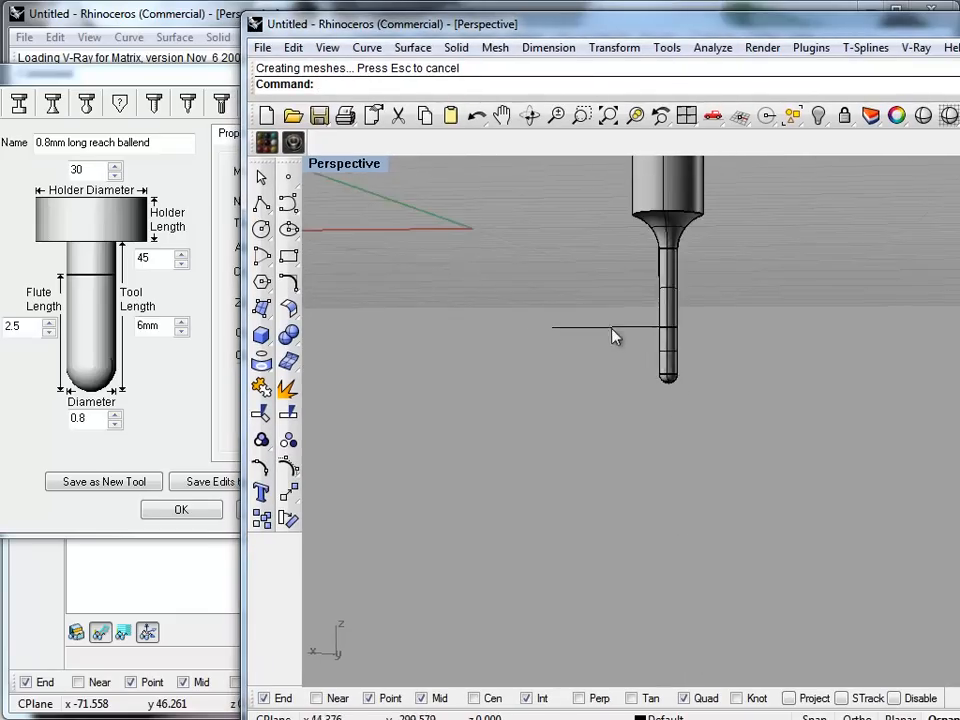
# Highlight the cutter's flute and ball-end surfaces and examine them against the diameter and flute length in the tool definition.
pyautogui.moveTo(604, 231); pyautogui.dragTo(354, 369, button='right')
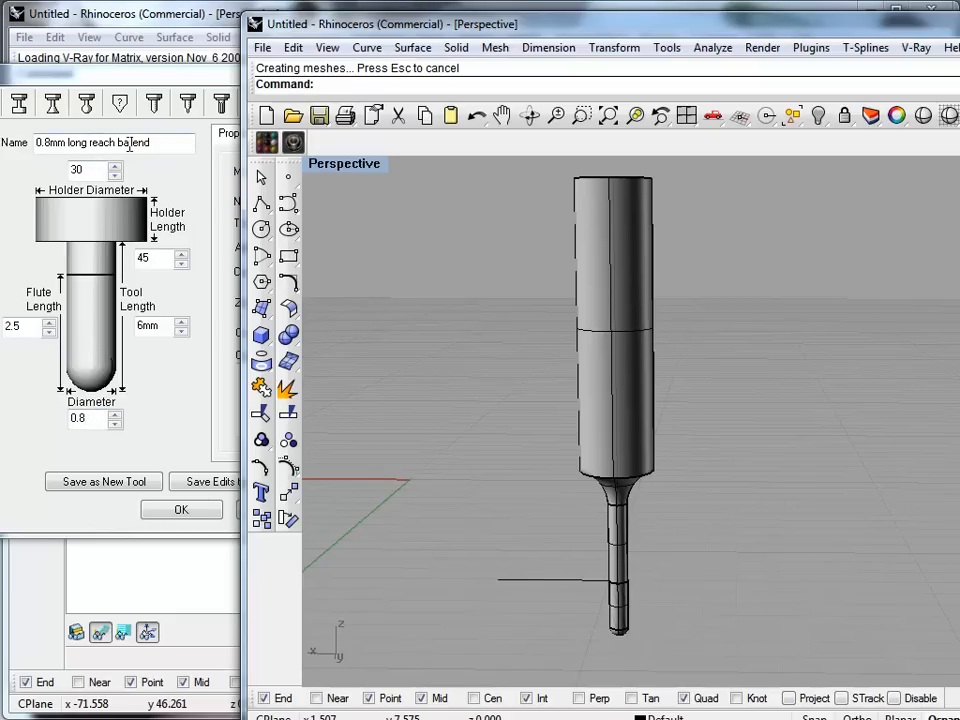
pyautogui.click(93, 419)
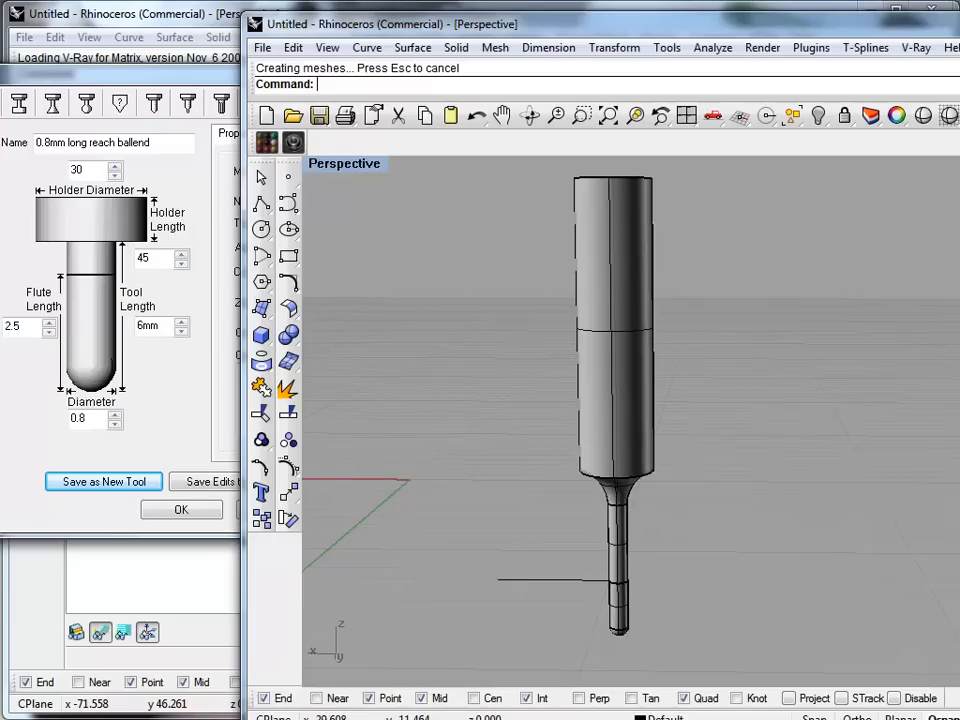
pyautogui.scroll(3, 572, 621)
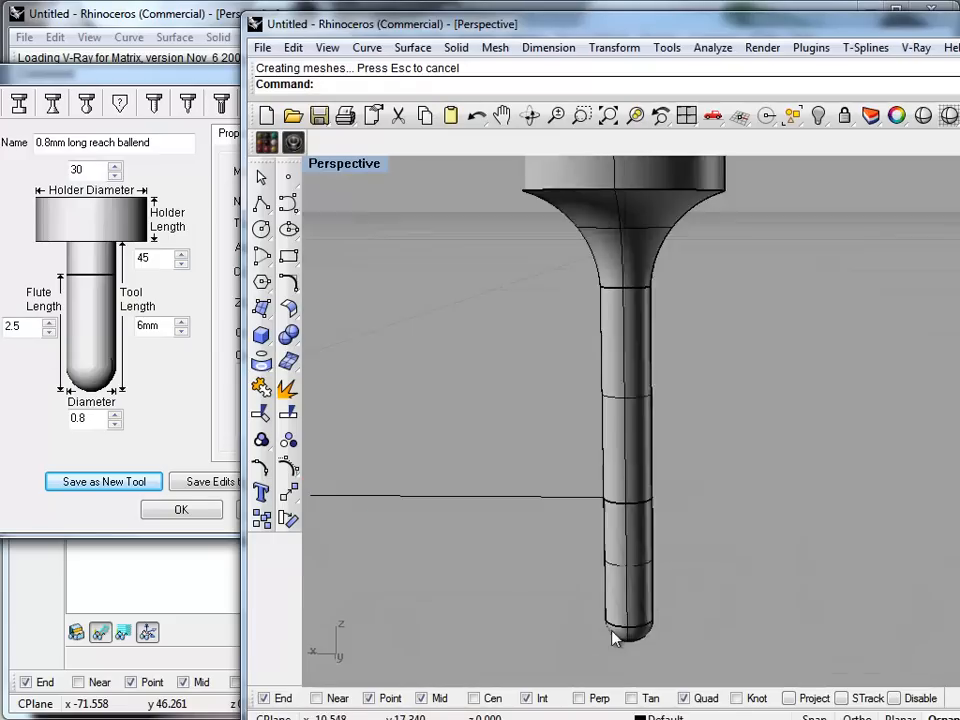
pyautogui.click(622, 517)
pyautogui.moveTo(514, 409); pyautogui.dragTo(761, 683)
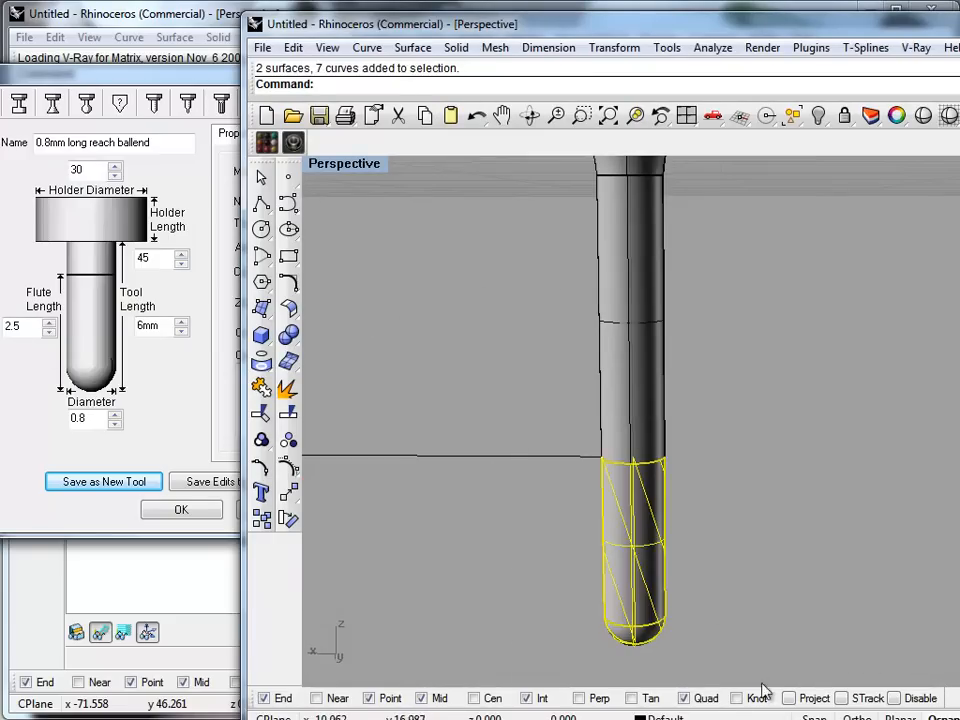
pyautogui.scroll(-6, 704, 475)
pyautogui.moveTo(593, 540)
pyautogui.mouseDown(button='right')
pyautogui.moveTo(542, 521)
pyautogui.moveTo(602, 544)
pyautogui.mouseUp(button='right')
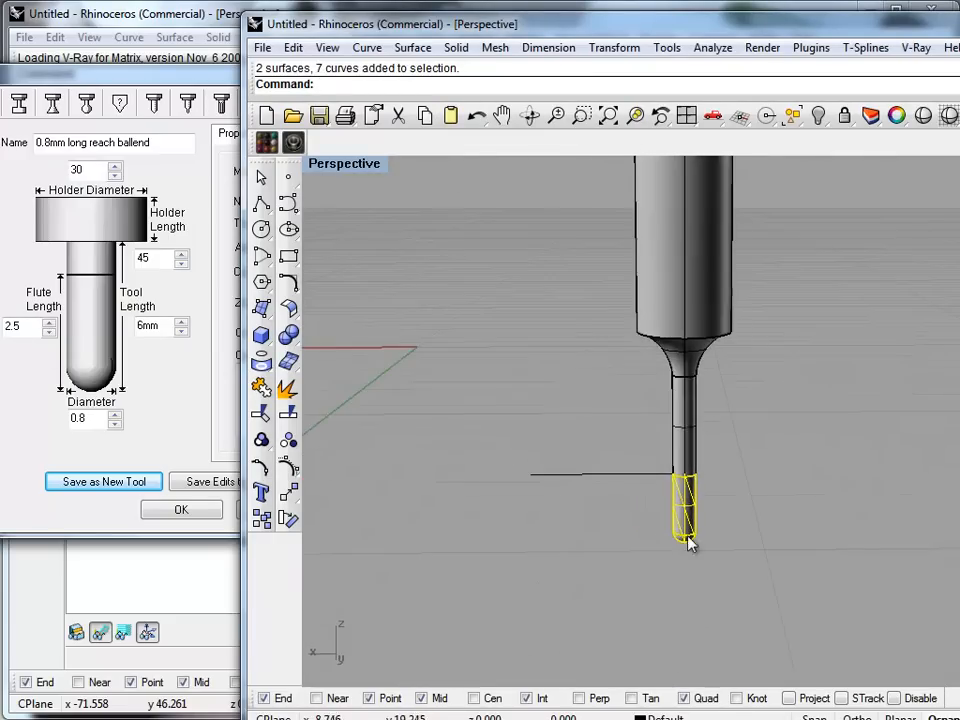
pyautogui.scroll(7, 680, 526)
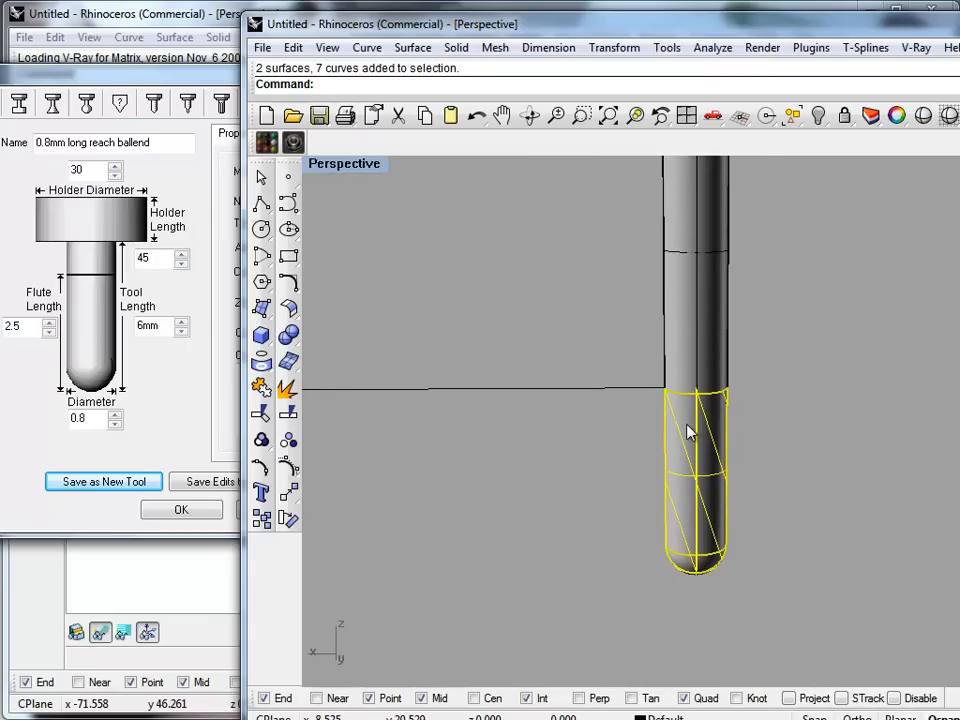
pyautogui.scroll(-4, 606, 435)
pyautogui.moveTo(606, 435); pyautogui.dragTo(602, 435, button='right')
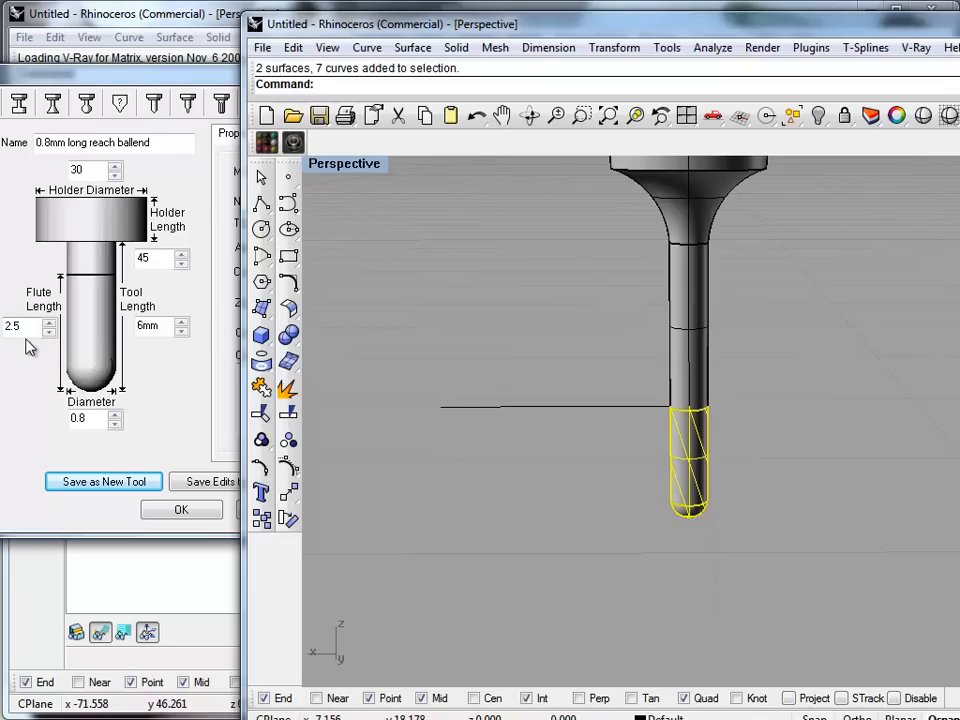
# Set the 0.8mm long reach ballend's tool length to 6 and save it as a new tool.
pyautogui.click(24, 428)
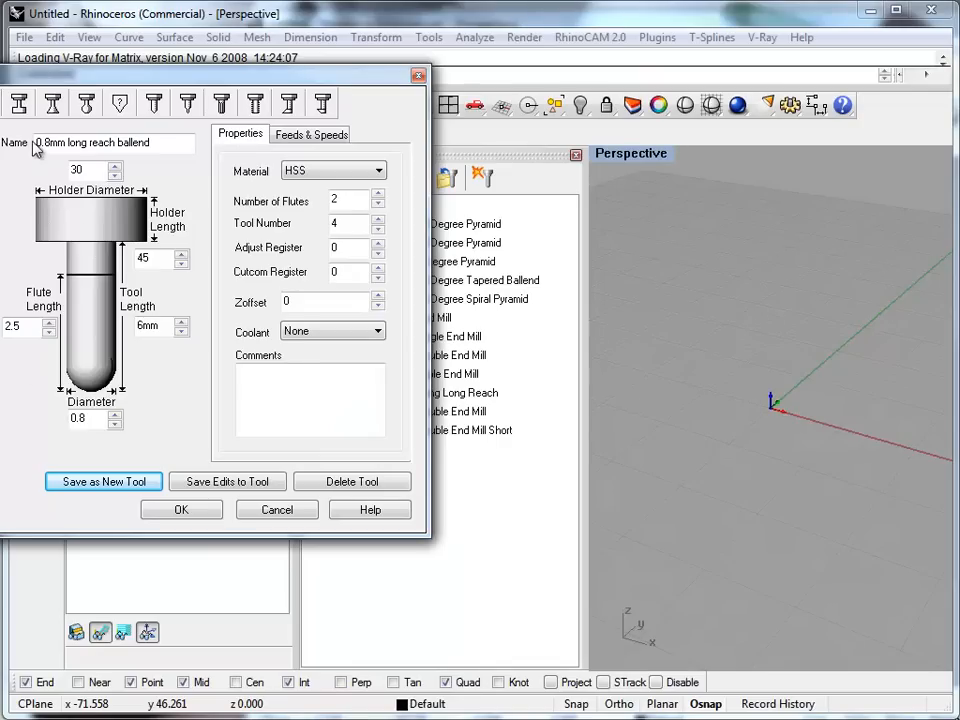
pyautogui.click(150, 256)
pyautogui.click(51, 142)
pyautogui.press('BackSpace')
pyautogui.write('6')
pyautogui.click(113, 483)
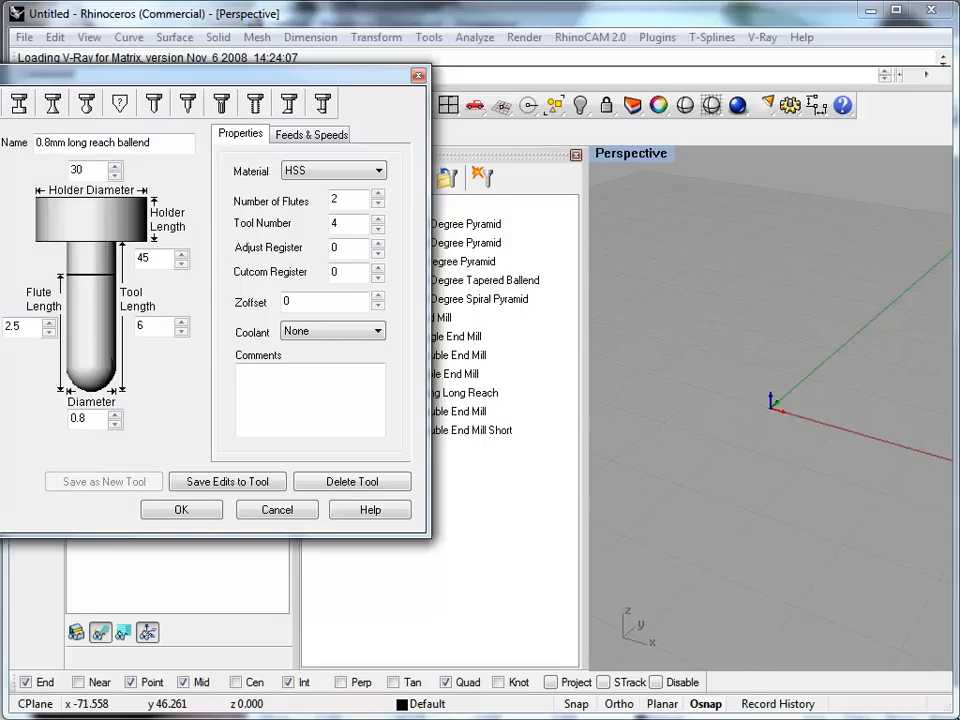
# Browse the tools stored in the library and move the Create/Select Tool dialog fully into view.
pyautogui.press('Up')
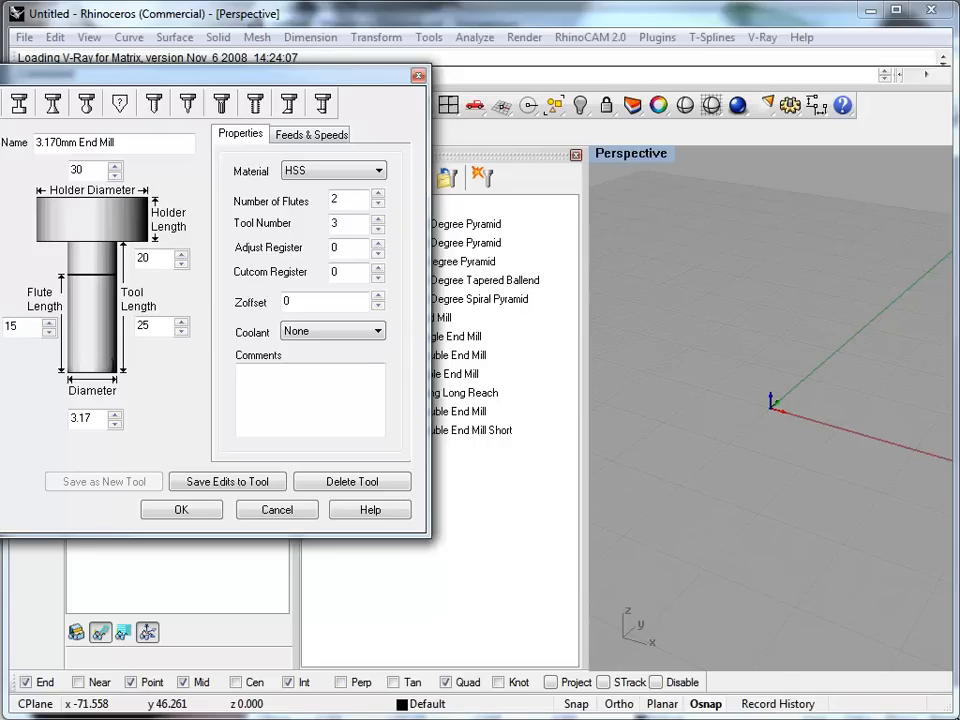
pyautogui.press('Down')
pyautogui.press('Up')
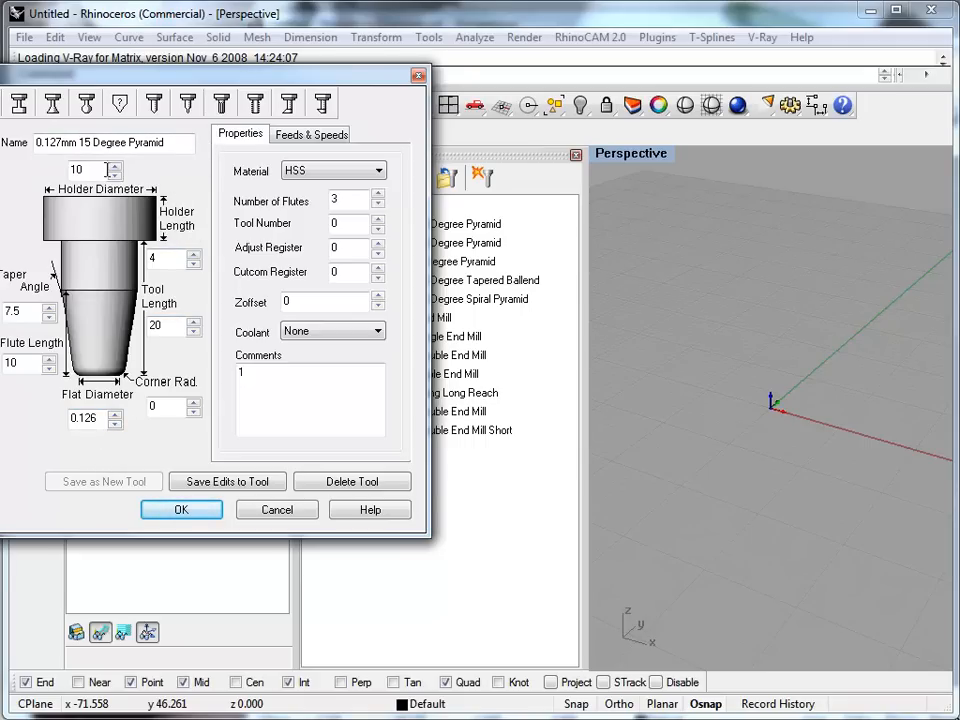
pyautogui.moveTo(70, 78); pyautogui.dragTo(328, 83)
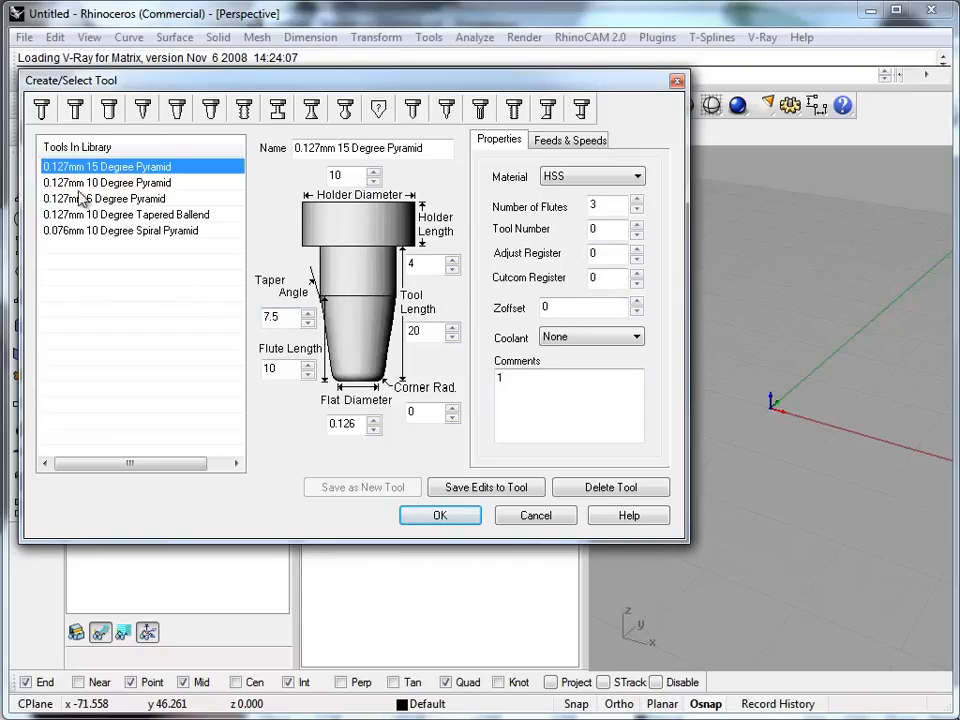
# Switch to the Rhino window holding the cutter model, move it fully on screen and delete all of its geometry.
pyautogui.click(341, 718)
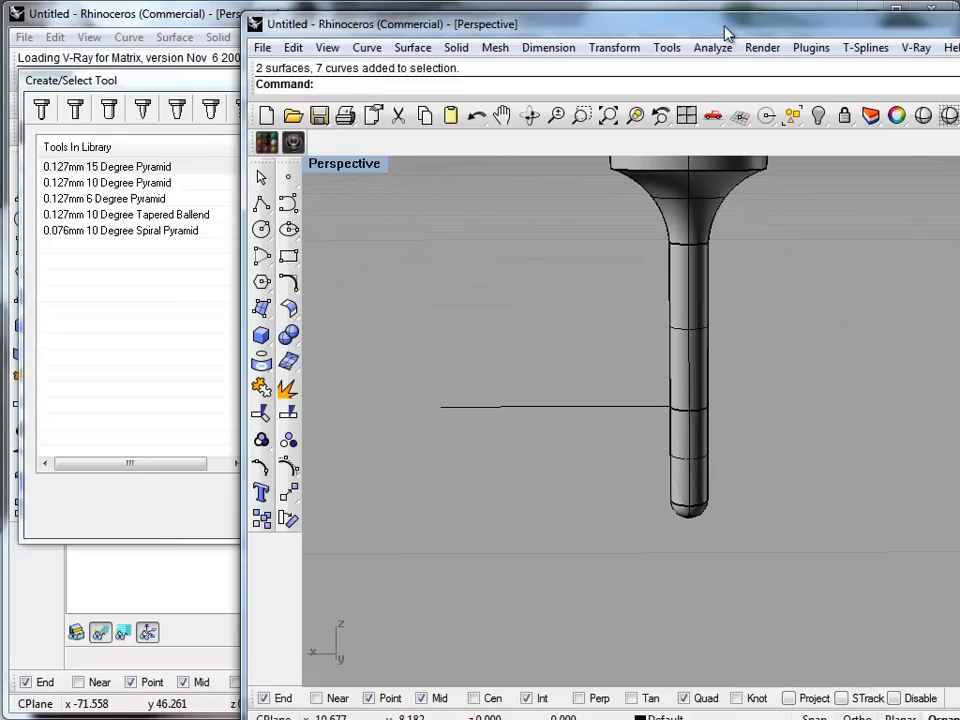
pyautogui.moveTo(726, 30); pyautogui.dragTo(510, 21)
pyautogui.scroll(-5, 456, 268)
pyautogui.scroll(-3, 406, 389)
pyautogui.moveTo(406, 389); pyautogui.dragTo(511, 414, button='right')
pyautogui.moveTo(511, 414); pyautogui.dragTo(344, 191)
pyautogui.moveTo(565, 437); pyautogui.dragTo(345, 182)
pyautogui.press('Delete')
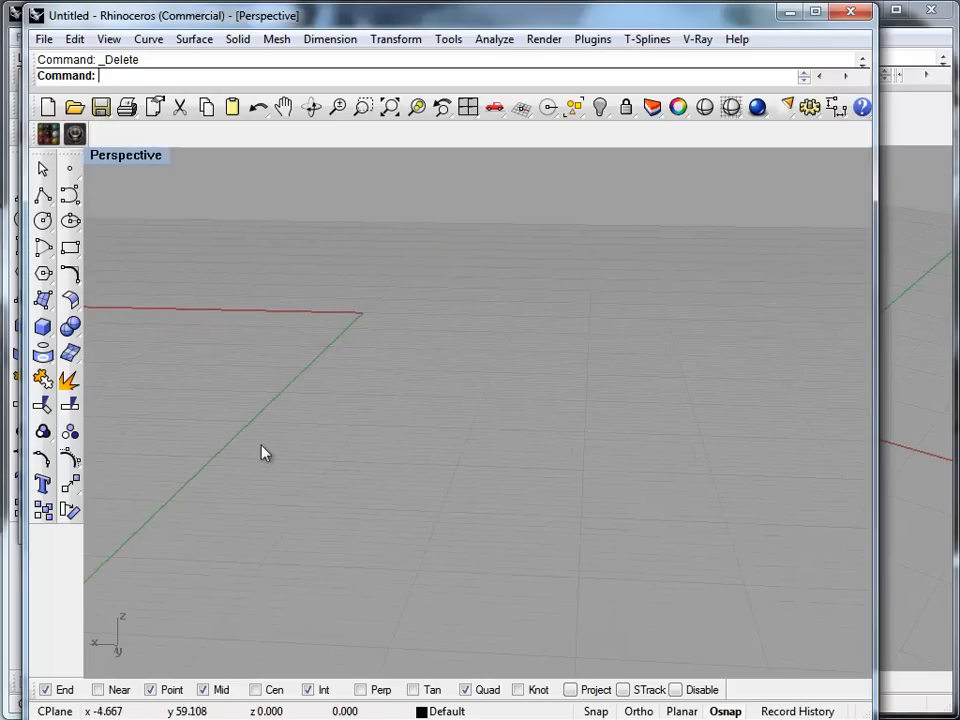
# In the full-size Front view, draw a vertical centreline upward from 0,0,0.
pyautogui.doubleClick(110, 157)
pyautogui.doubleClick(108, 424)
pyautogui.scroll(-3, 365, 414)
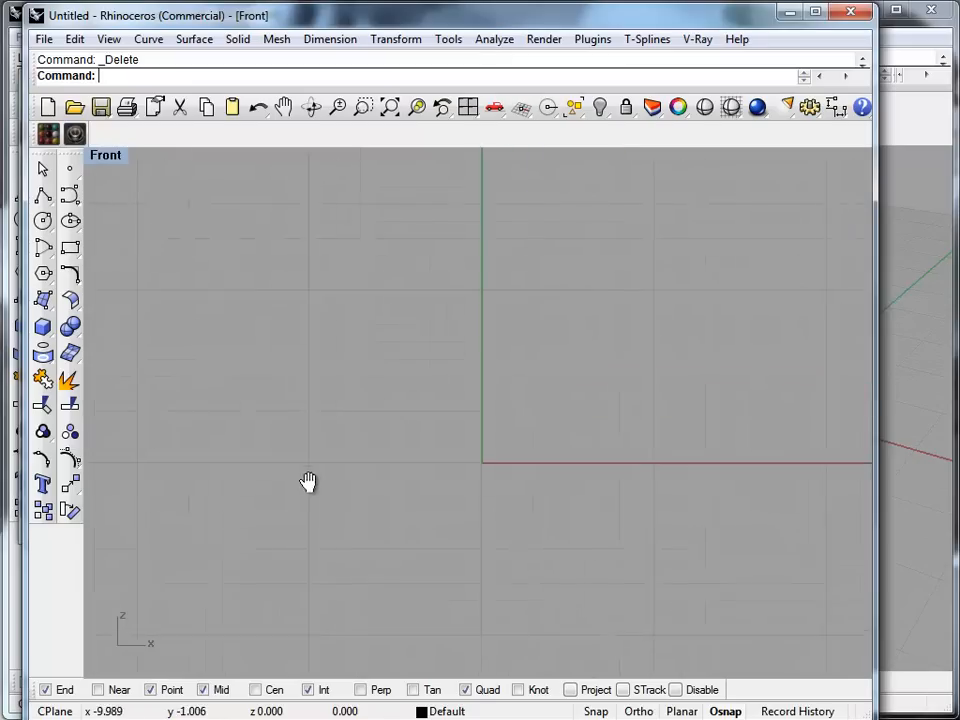
pyautogui.click(43, 197)
pyautogui.write('0,0,0')
pyautogui.press('Return')
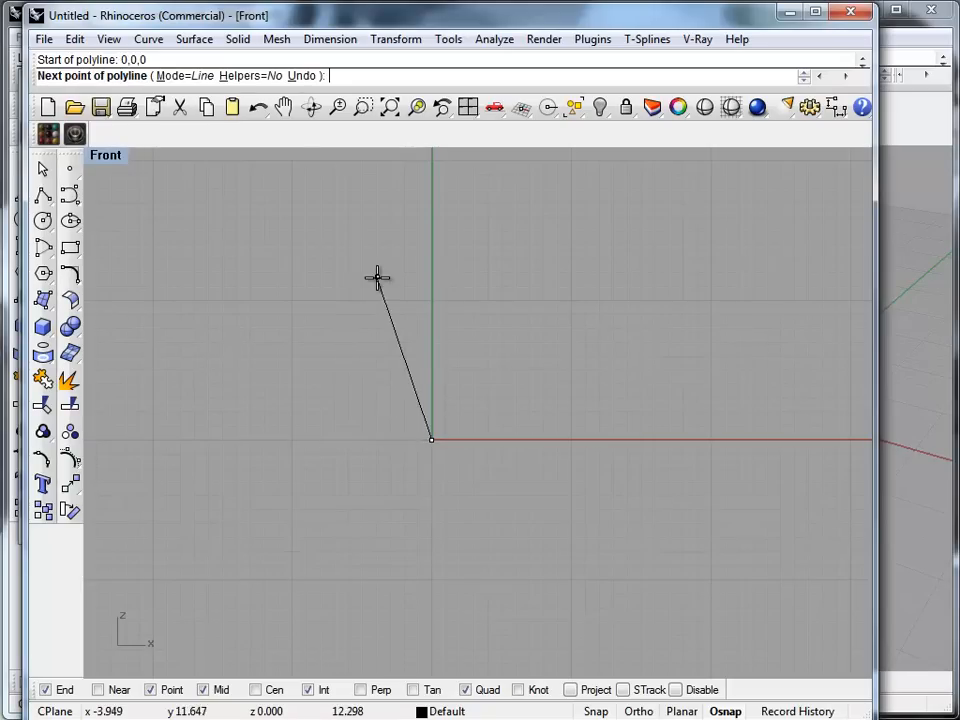
pyautogui.moveTo(360, 251); pyautogui.dragTo(361, 406, button='right')
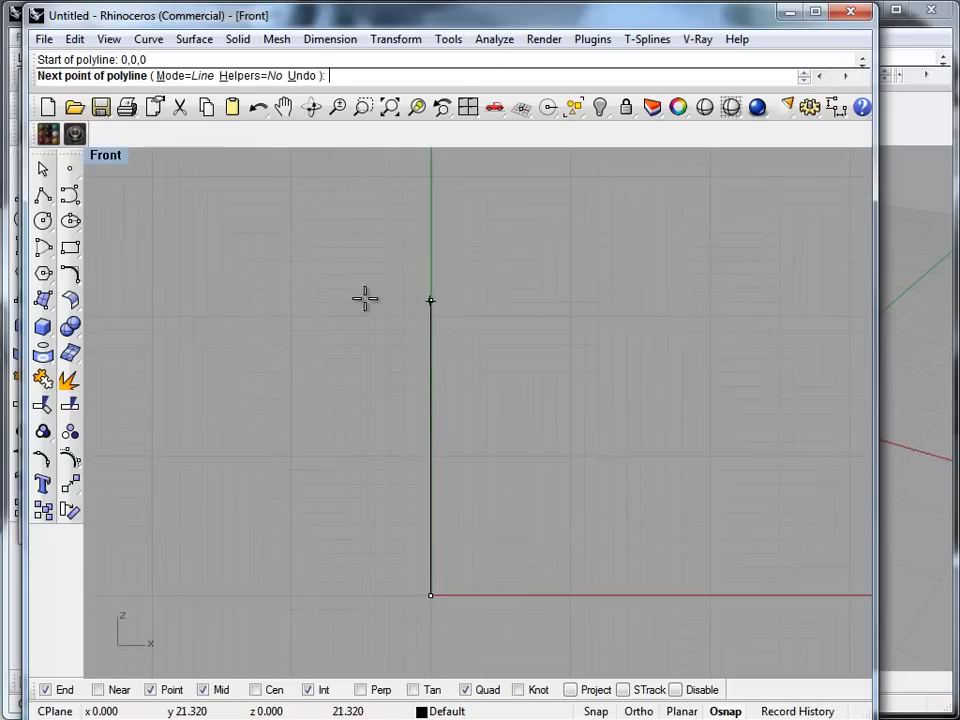
pyautogui.keyDown('shift'); pyautogui.click(361, 280); pyautogui.keyUp('shift')
pyautogui.press('Return')
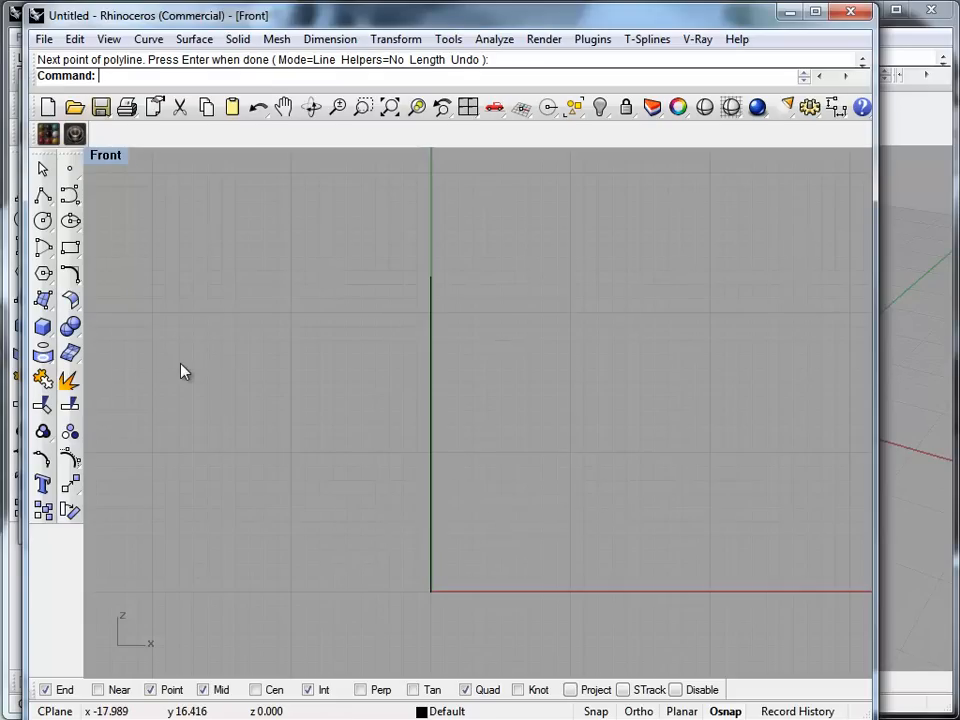
# Draw an angled line from the origin, pivoted 5 degrees from the vertical centreline, ending slightly below the centreline's upper end.
pyautogui.write('Lijne')
pyautogui.press('Return')
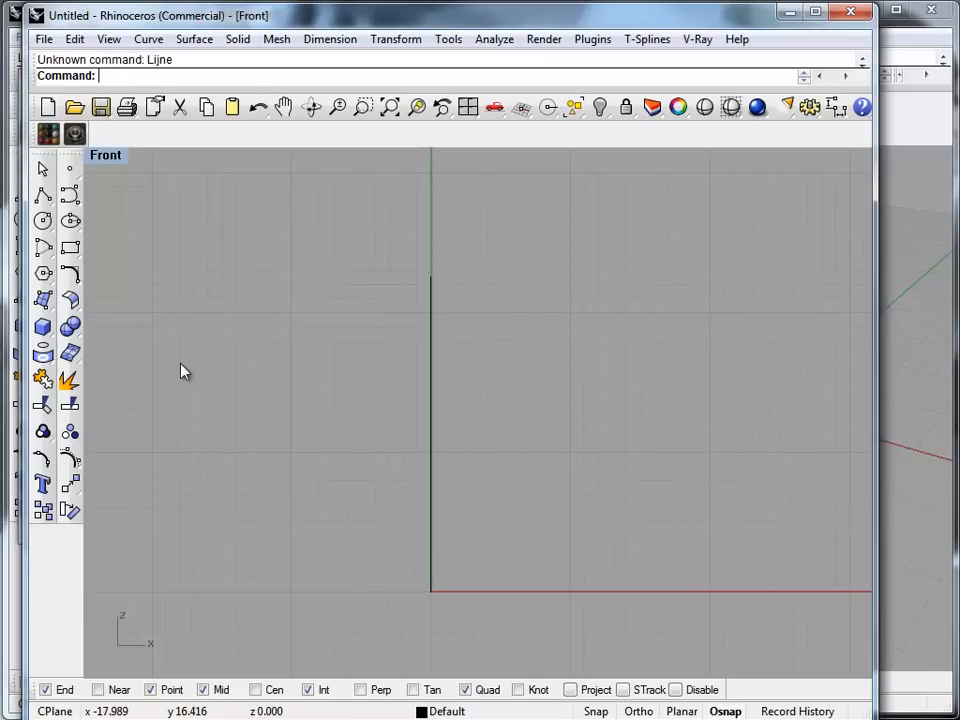
pyautogui.write('Line')
pyautogui.press('Return')
pyautogui.click(172, 76)
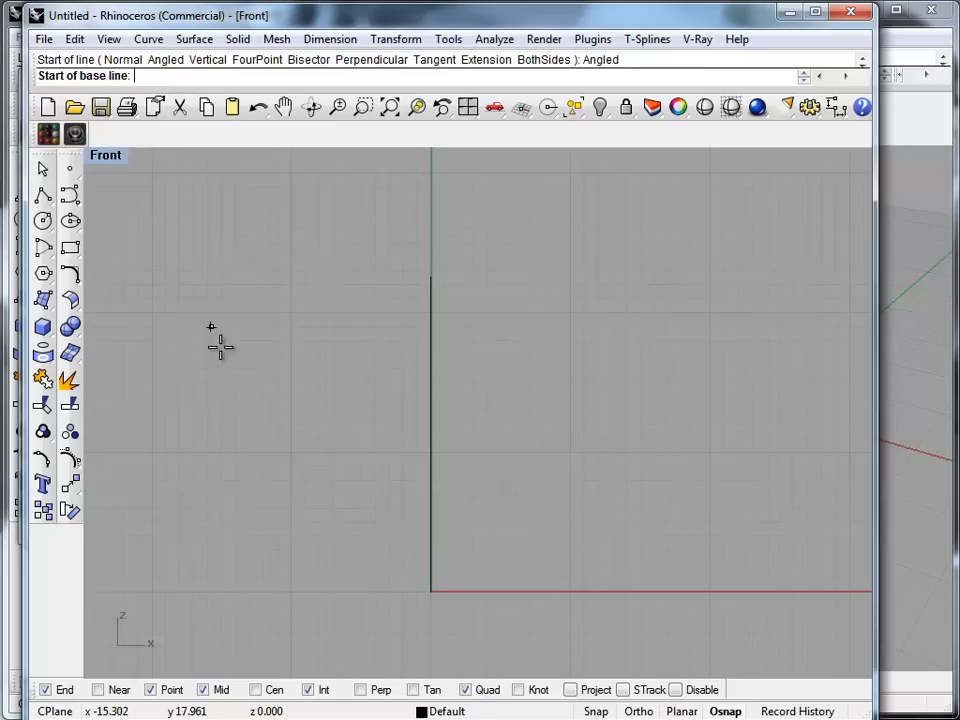
pyautogui.click(431, 592)
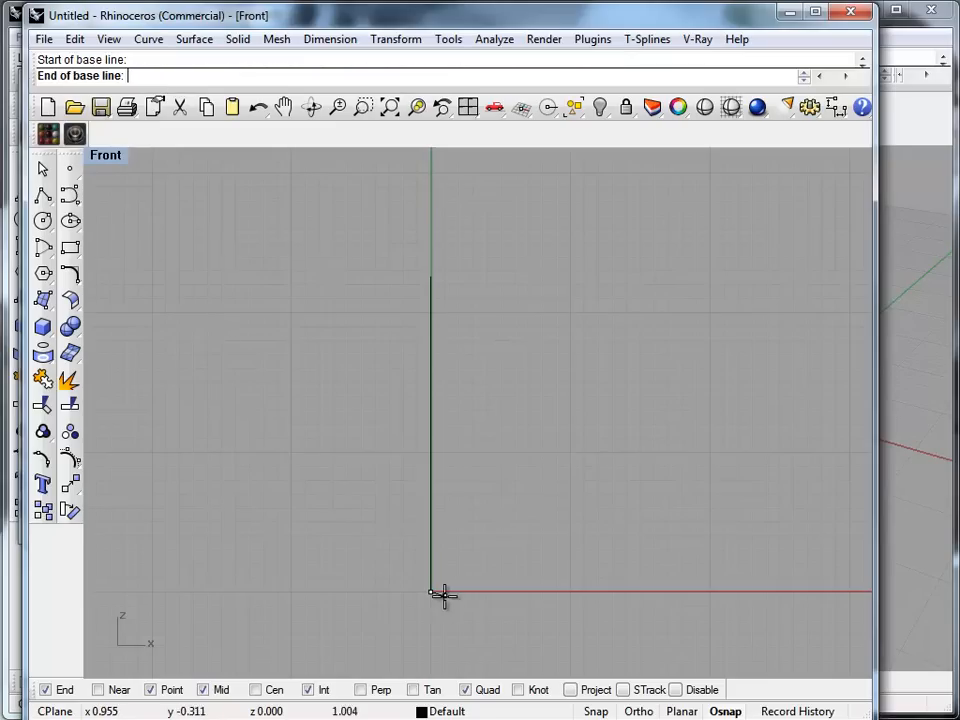
pyautogui.click(431, 278)
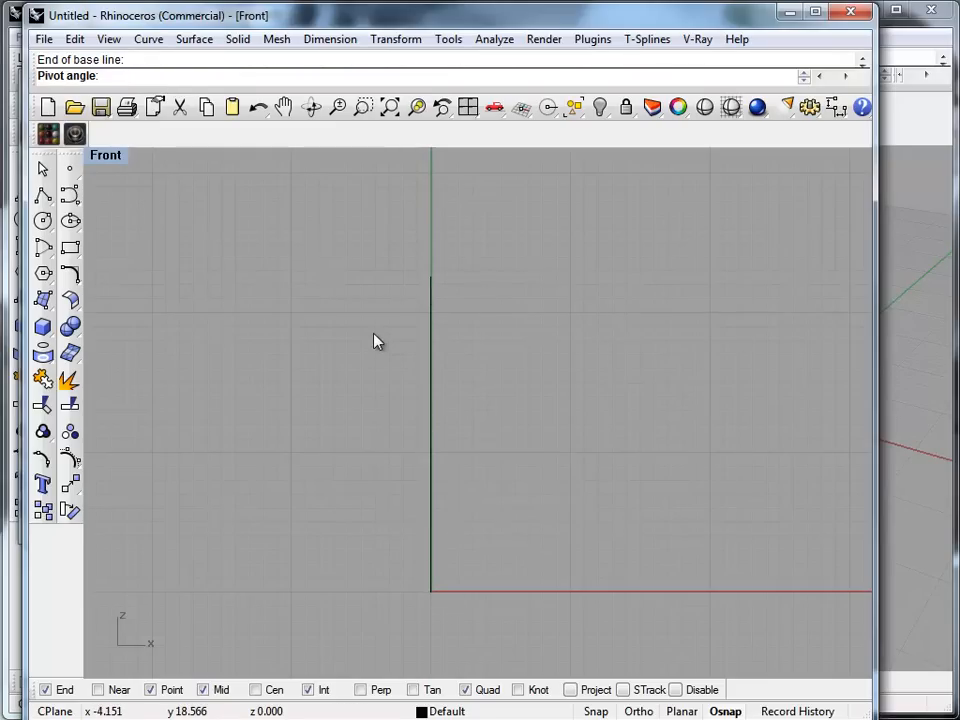
pyautogui.press('Return')
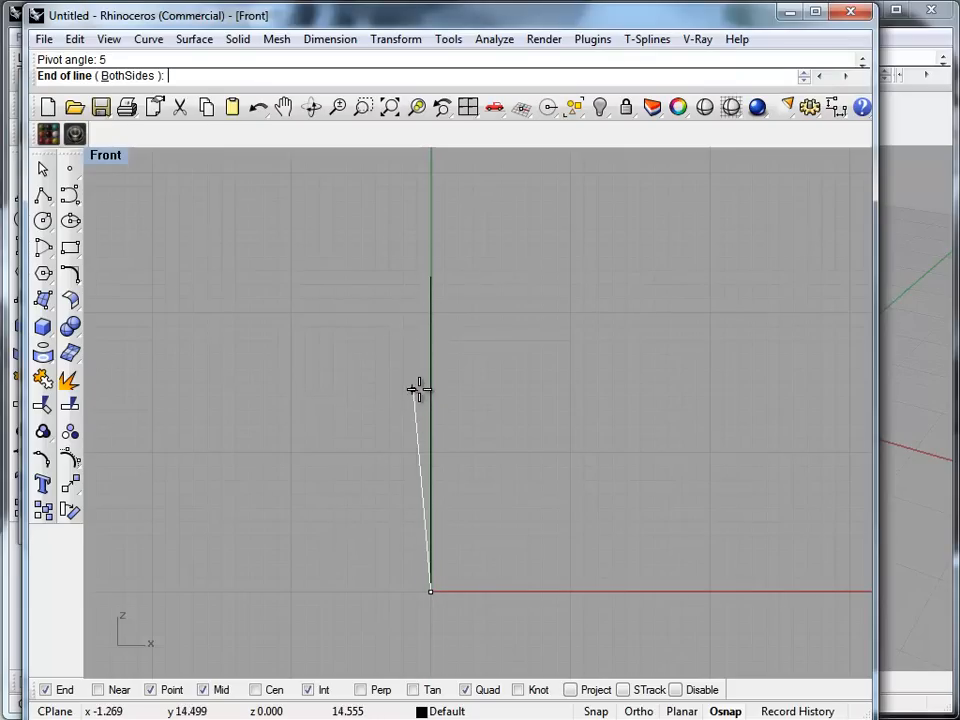
pyautogui.moveTo(347, 233); pyautogui.dragTo(346, 340, button='right')
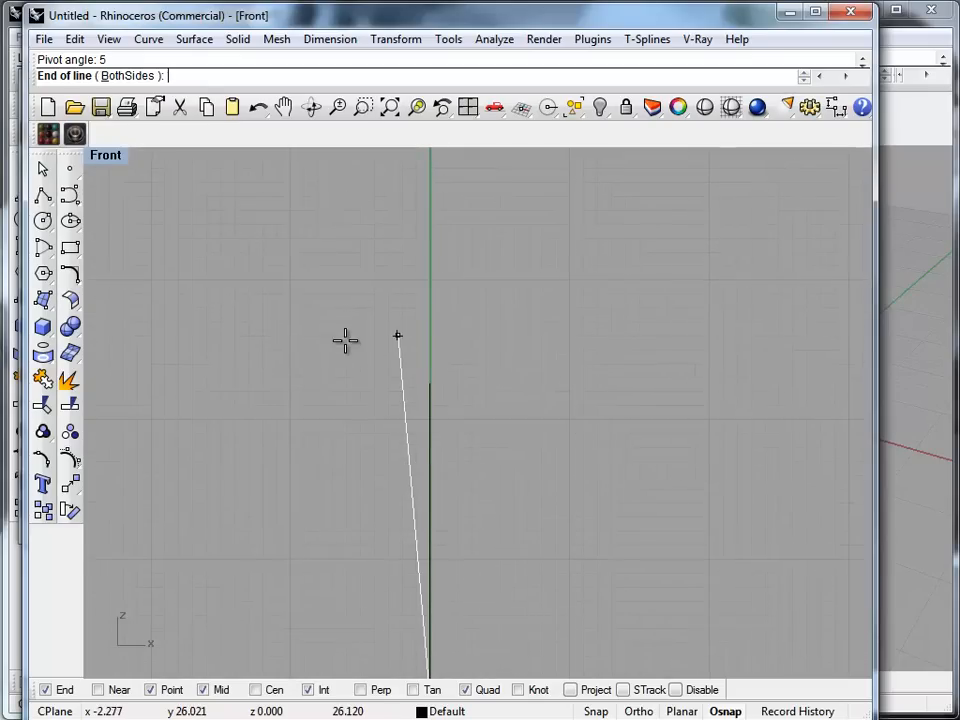
pyautogui.scroll(5, 377, 352)
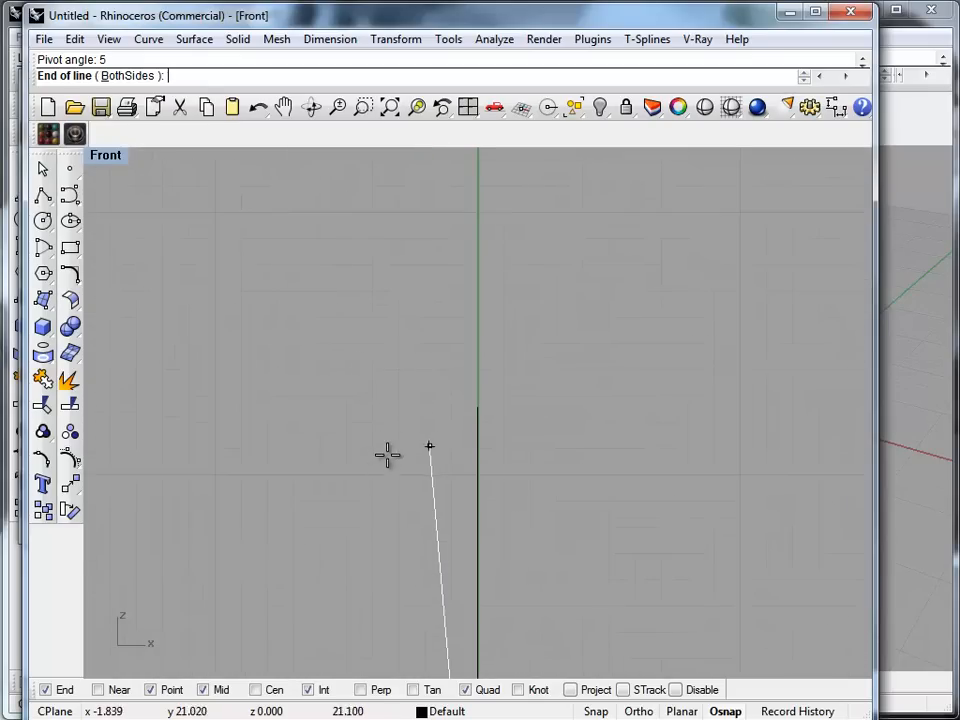
pyautogui.click(383, 527)
pyautogui.scroll(-6, 383, 527)
pyautogui.moveTo(327, 568); pyautogui.dragTo(300, 397, button='right')
pyautogui.moveTo(300, 313); pyautogui.dragTo(333, 412, button='right')
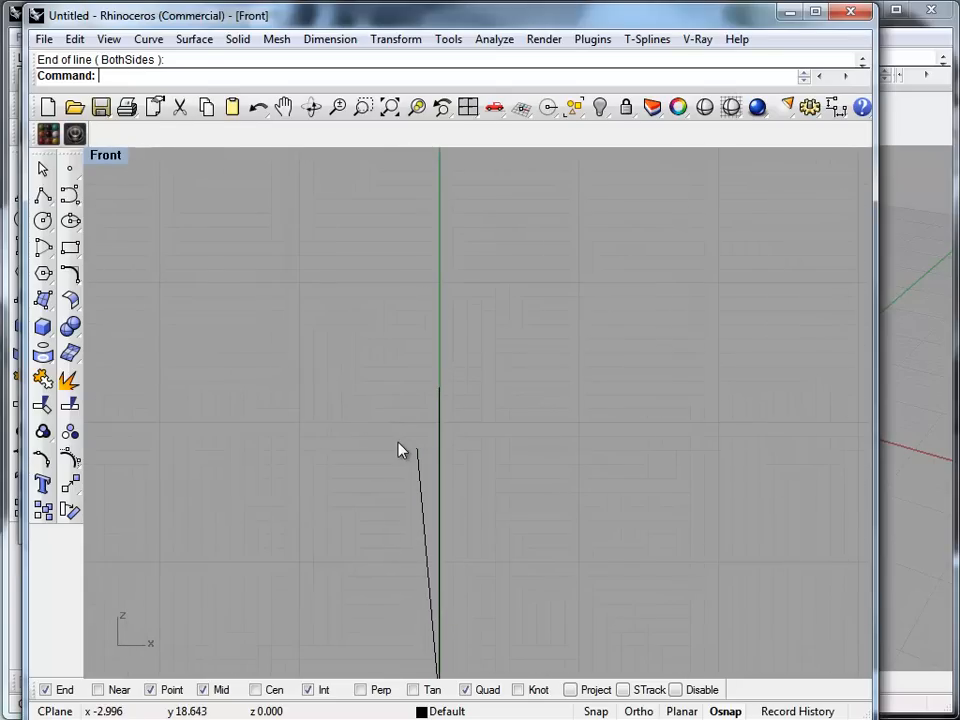
# Draw a horizontal line centred on the centreline's upper end, extending 1.585 to both sides.
pyautogui.write('l')
pyautogui.press('Return')
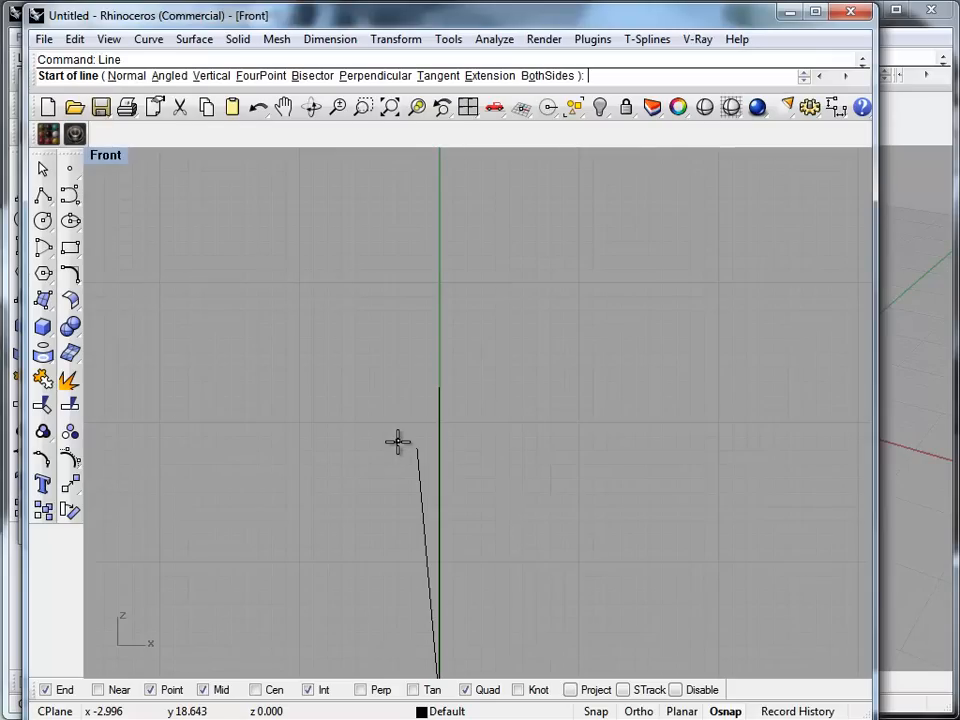
pyautogui.click(439, 386)
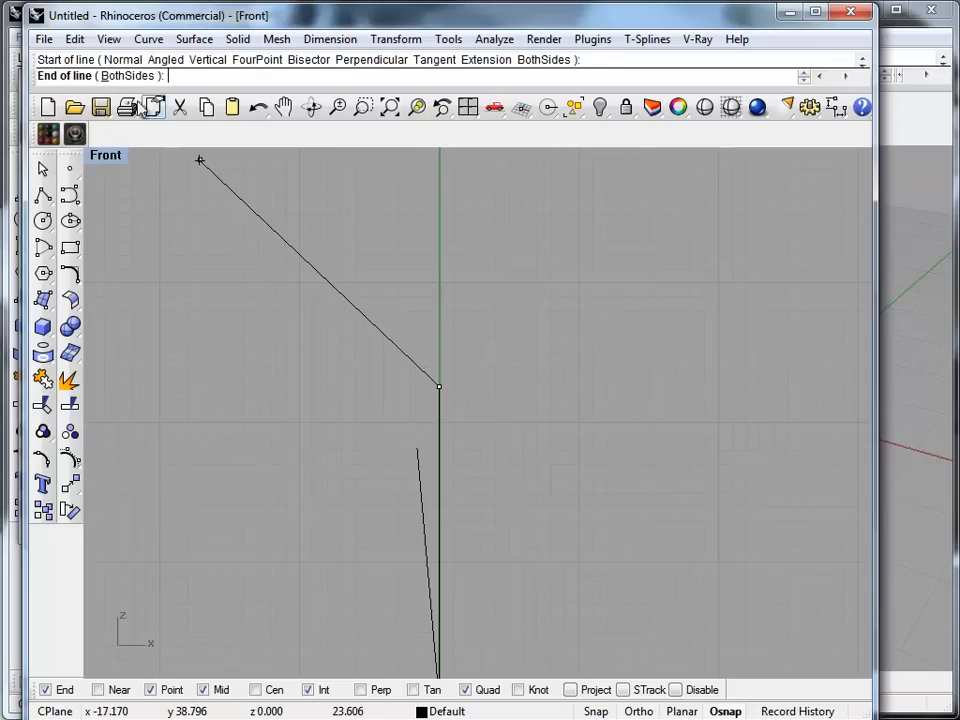
pyautogui.click(128, 76)
pyautogui.write('1')
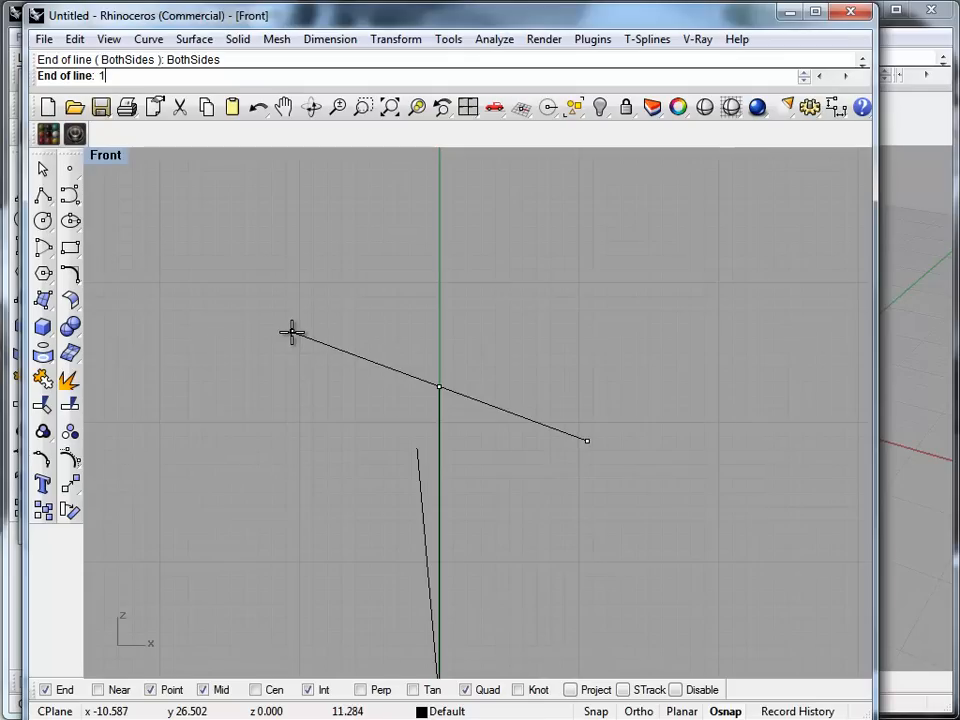
pyautogui.write('.585')
pyautogui.press('Return')
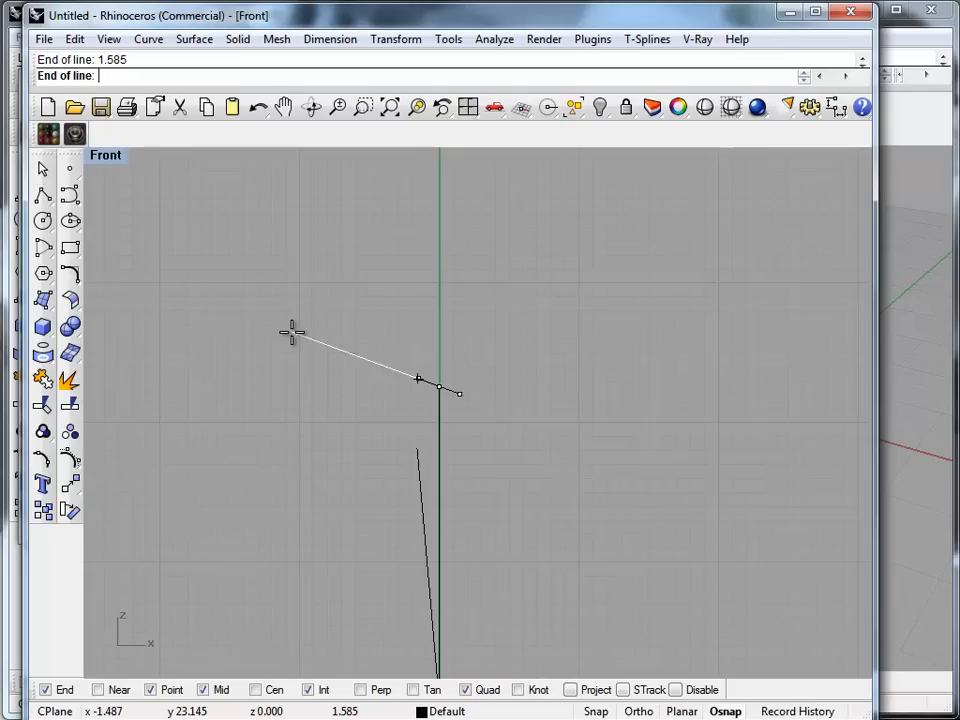
pyautogui.click(381, 379)
pyautogui.scroll(3, 410, 417)
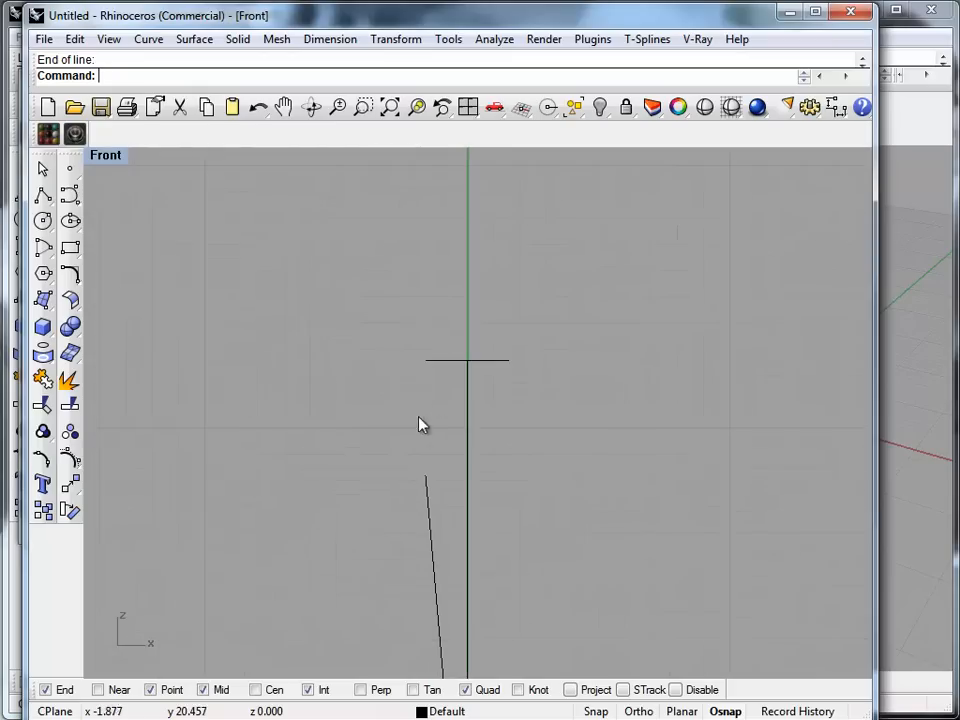
# Move the short horizontal line down along the centreline until its outer end meets the angled line.
pyautogui.click(440, 369)
pyautogui.moveTo(440, 369); pyautogui.dragTo(467, 345)
pyautogui.scroll(4, 430, 506)
pyautogui.scroll(-10, 452, 377)
pyautogui.moveTo(393, 454); pyautogui.dragTo(358, 501, button='right')
# Draw a vertical shank line upward from the intersection of the angled line and the short horizontal line.
pyautogui.click(43, 194)
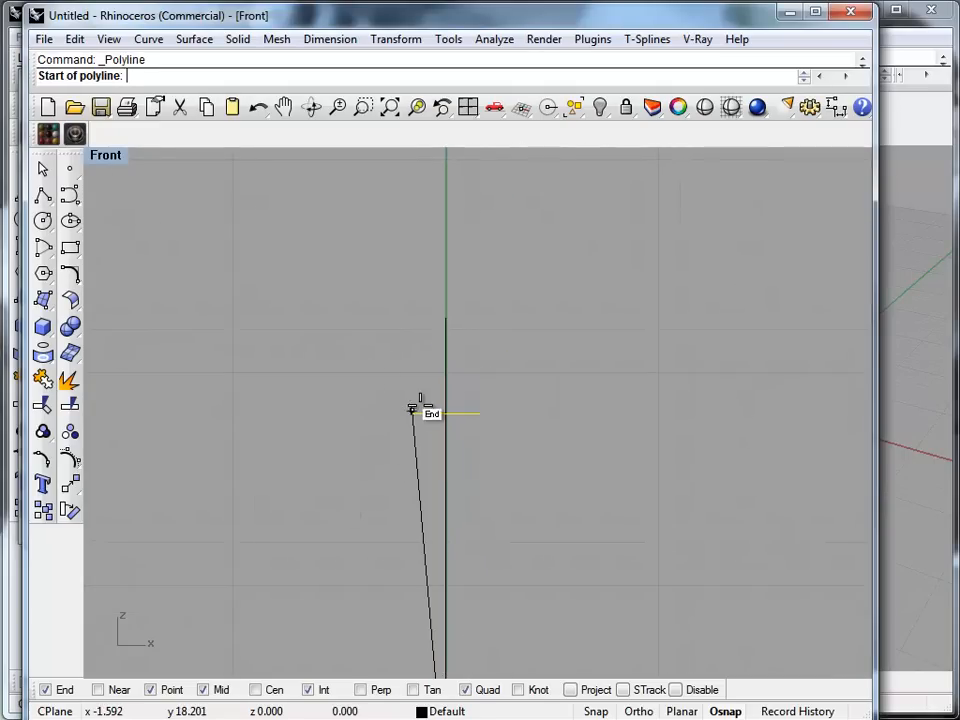
pyautogui.scroll(10, 405, 412)
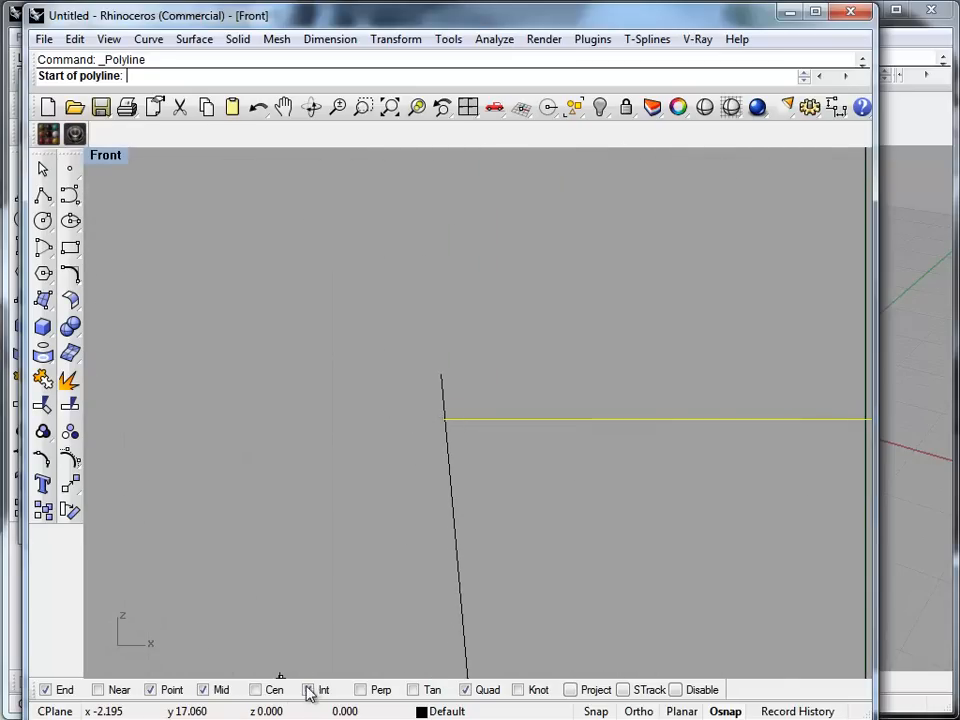
pyautogui.click(446, 419)
pyautogui.scroll(-2, 456, 369)
pyautogui.scroll(-3, 473, 377)
pyautogui.moveTo(371, 358); pyautogui.dragTo(354, 546, button='right')
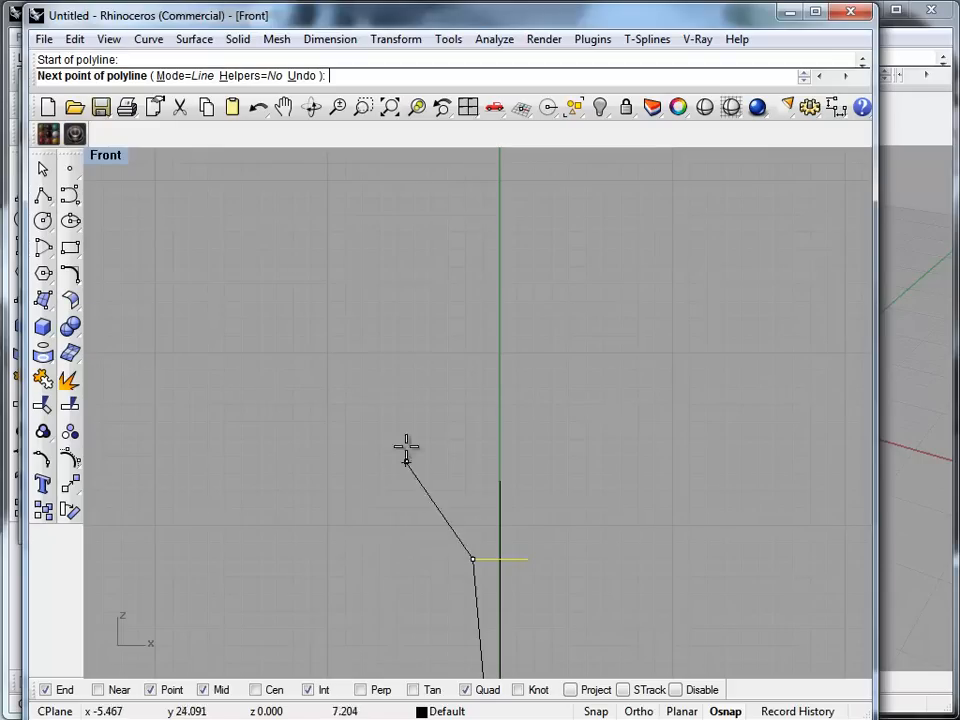
pyautogui.click(396, 180)
pyautogui.rightClick(379, 336)
# Finish the shank line, then delete the vertical centreline and the short horizontal line.
pyautogui.scroll(-4, 379, 336)
pyautogui.scroll(2, 367, 468)
pyautogui.click(477, 441)
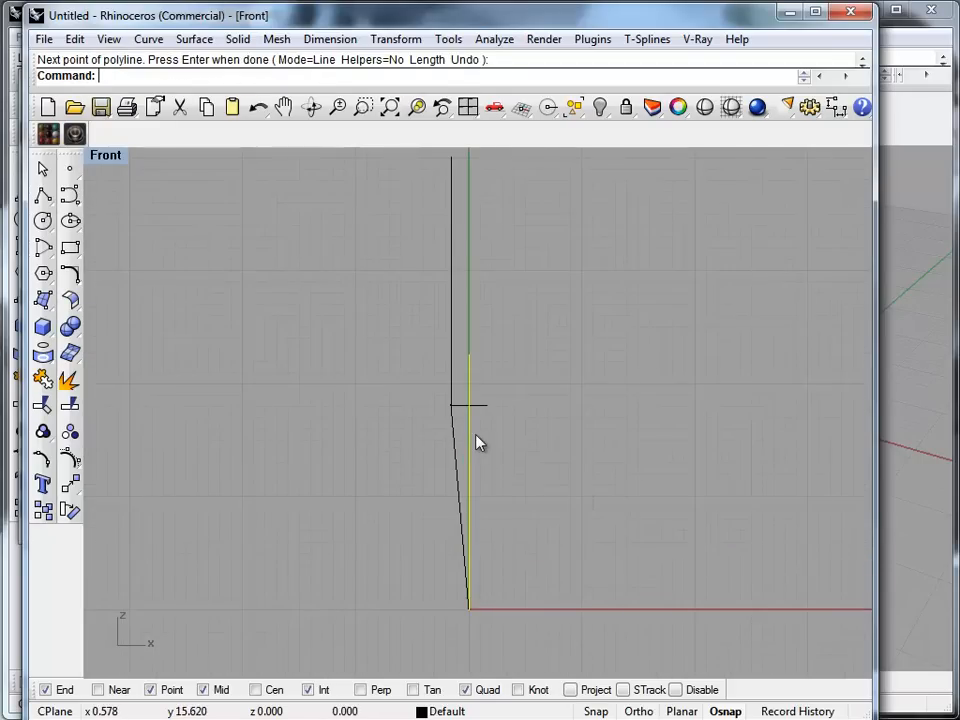
pyautogui.press('Delete')
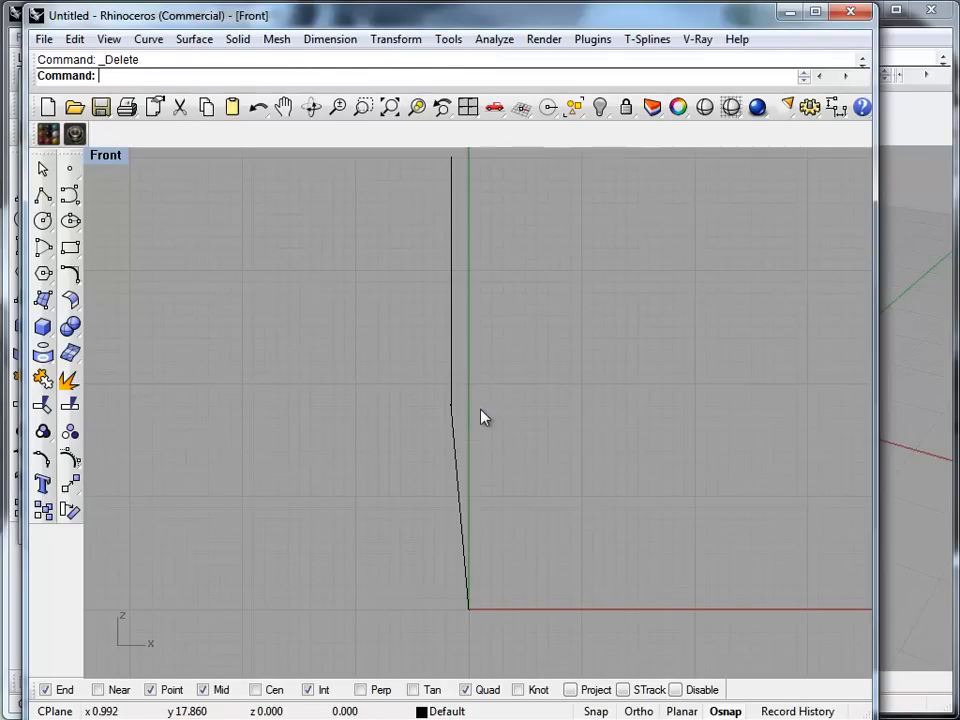
# Trim off the piece of the angled taper line that extends past its intersection with the vertical shank line.
pyautogui.hotkey('ctrl', 'a')
pyautogui.scroll(3, 454, 403)
pyautogui.scroll(5, 482, 469)
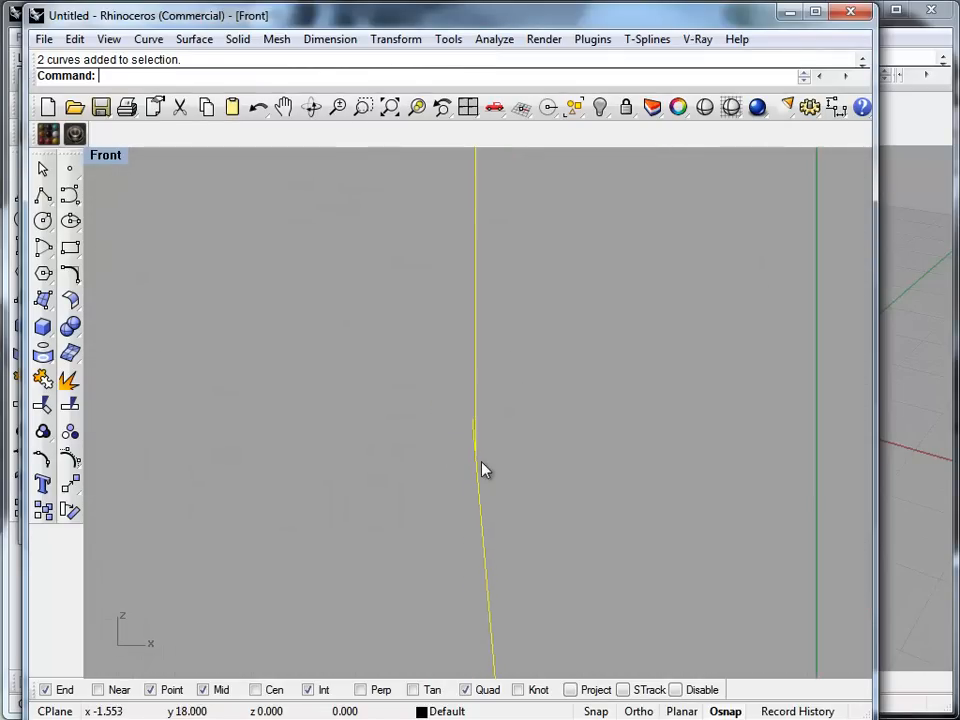
pyautogui.press('Escape')
pyautogui.moveTo(575, 493); pyautogui.dragTo(360, 378)
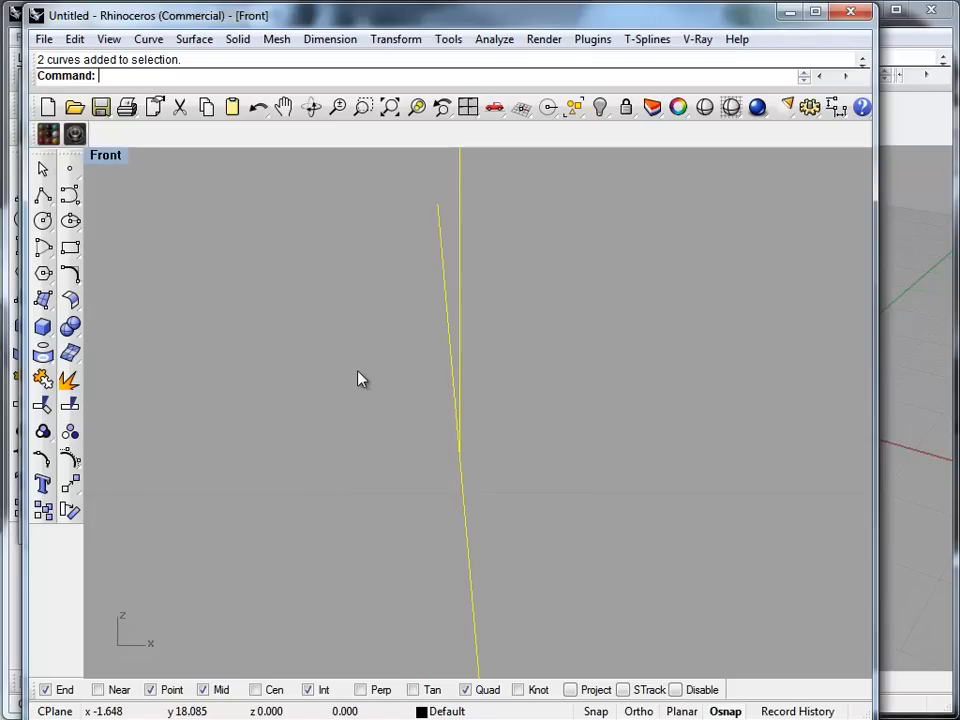
pyautogui.write('tr')
pyautogui.press('Return')
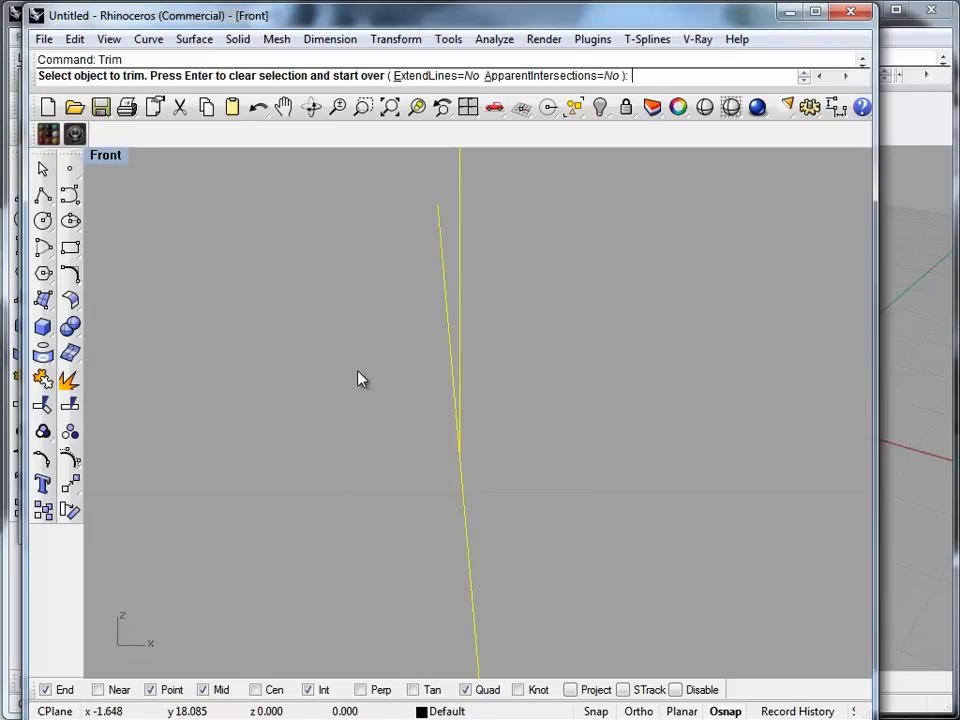
pyautogui.click(444, 278)
pyautogui.press('Return')
pyautogui.scroll(-10, 416, 343)
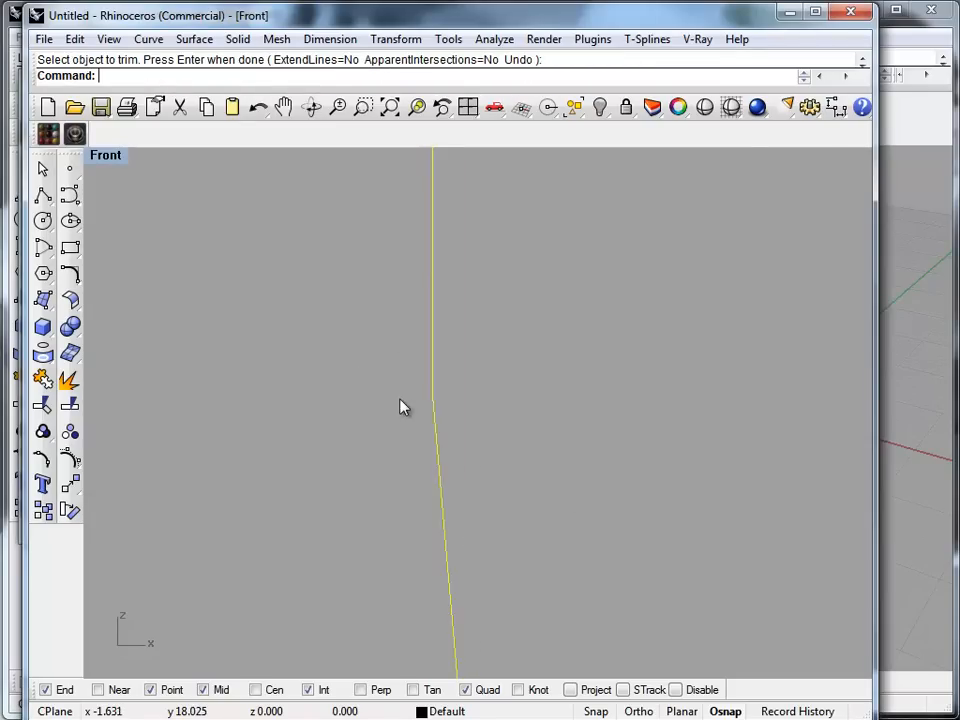
# Join the angled taper line and the vertical shank line into one profile curve.
pyautogui.scroll(-4, 330, 397)
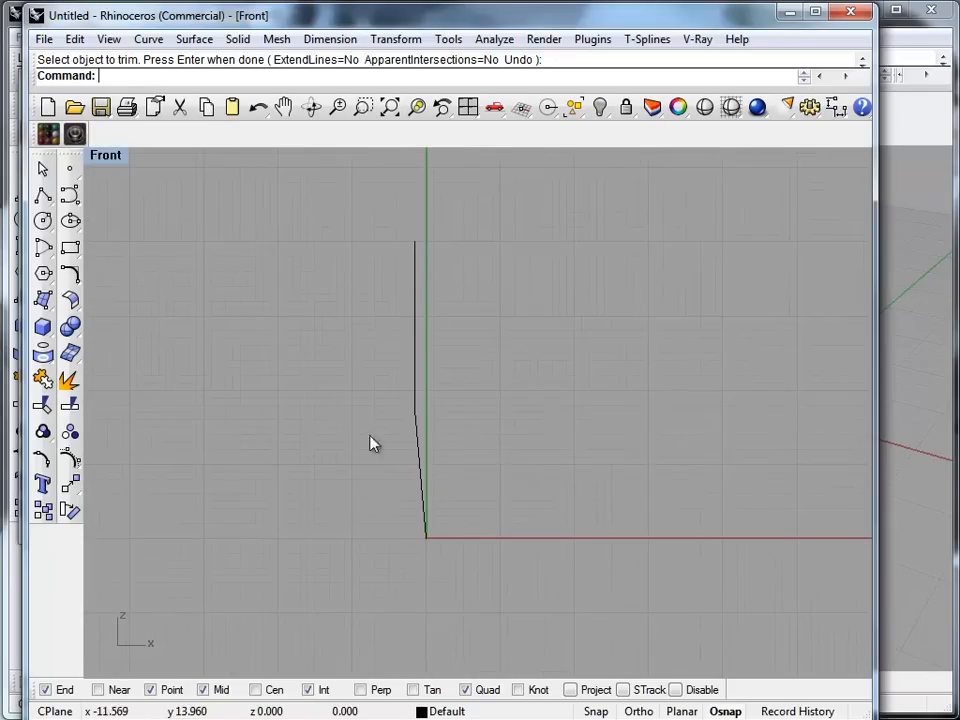
pyautogui.moveTo(335, 370); pyautogui.dragTo(337, 372)
pyautogui.write('Join')
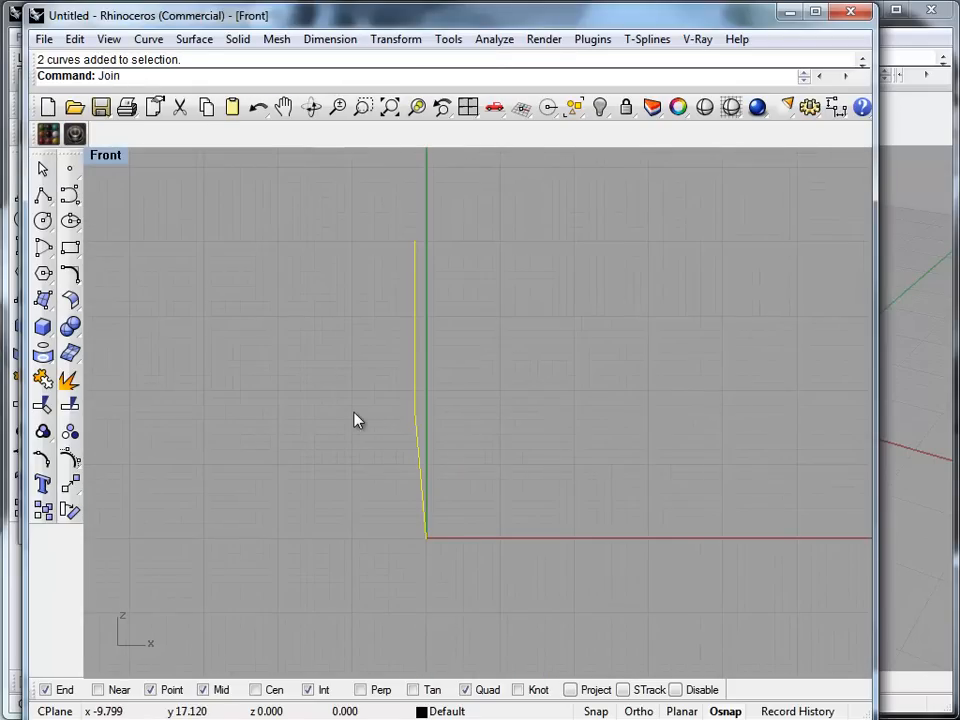
pyautogui.press('Return')
# Revolve the joined profile 180 degrees around a vertical axis starting at 0,0,0.
pyautogui.write('Revolve')
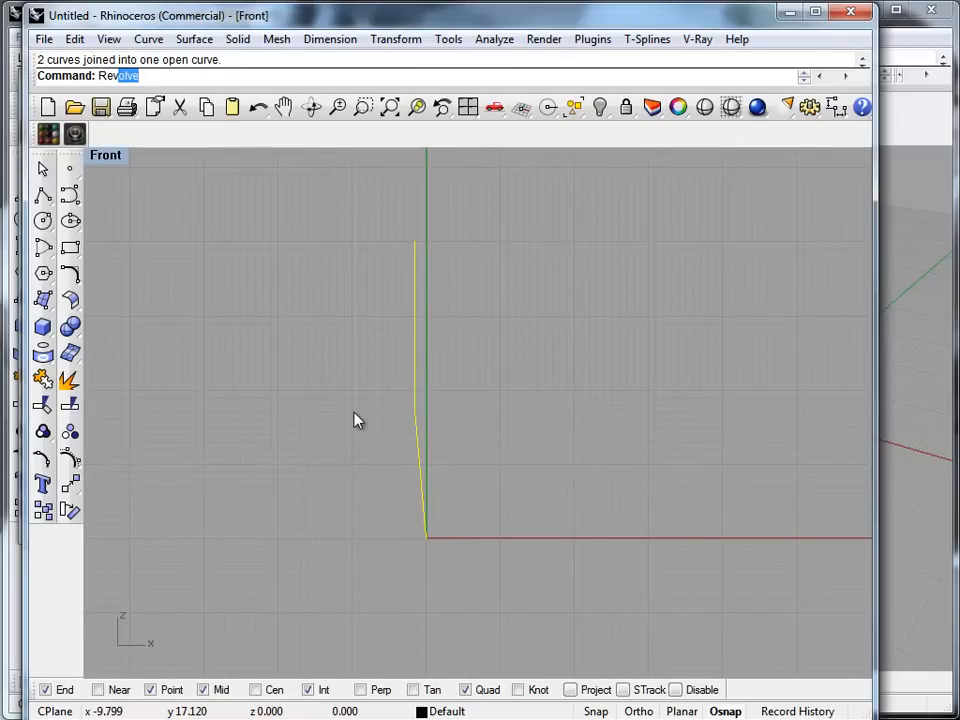
pyautogui.press('Return')
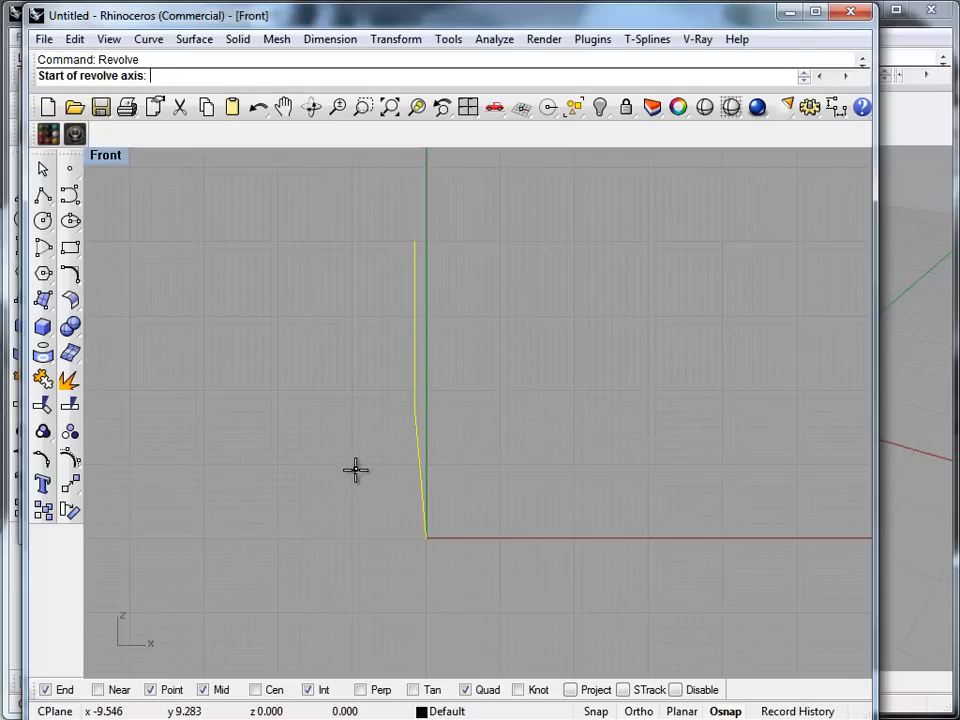
pyautogui.write('0,0,0')
pyautogui.press('Return')
pyautogui.keyDown('shift'); pyautogui.click(437, 198); pyautogui.keyUp('shift')
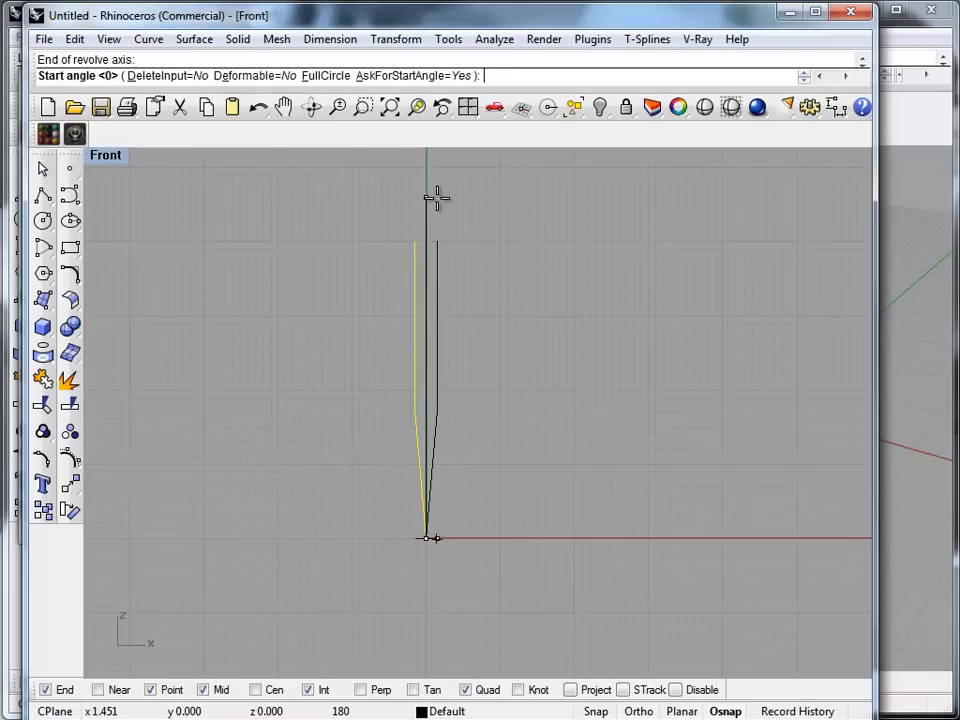
pyautogui.click(457, 198)
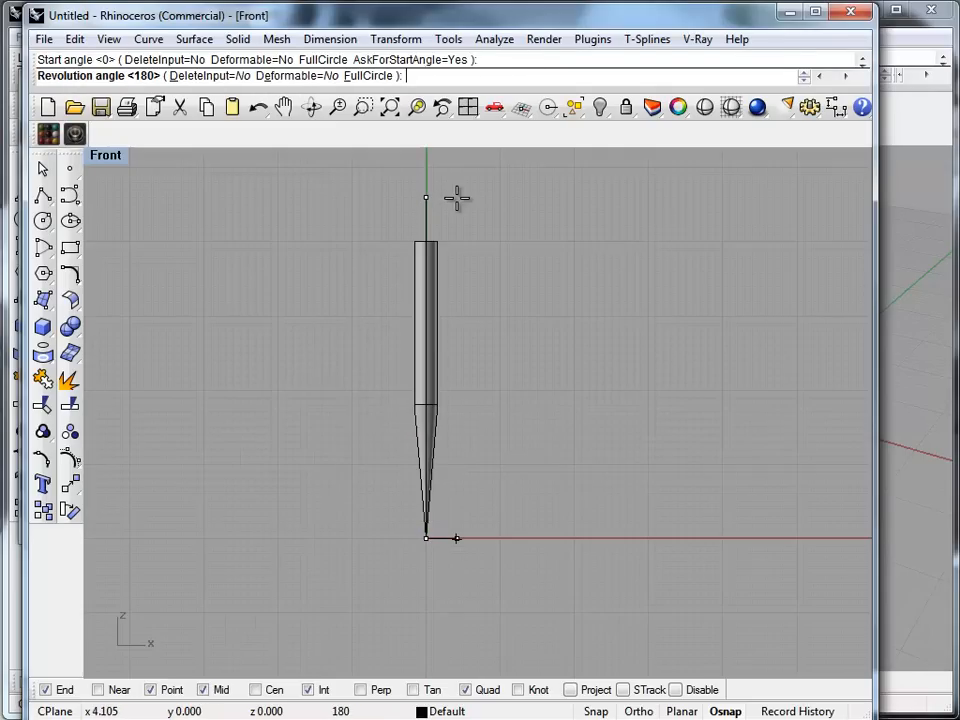
pyautogui.click(553, 406)
pyautogui.scroll(-4, 553, 406)
pyautogui.press('Escape')
# Examine the half-revolved tapered cutter from several angles in the Front and Perspective views.
pyautogui.moveTo(475, 491); pyautogui.dragTo(460, 494, button='right')
pyautogui.scroll(6, 468, 453)
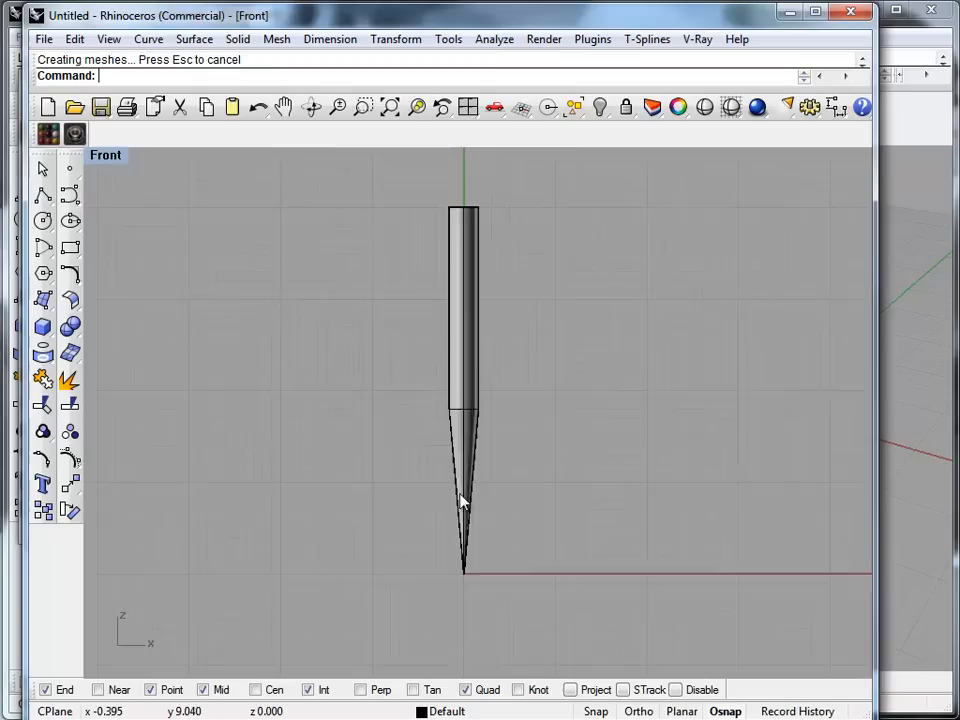
pyautogui.scroll(2, 491, 480)
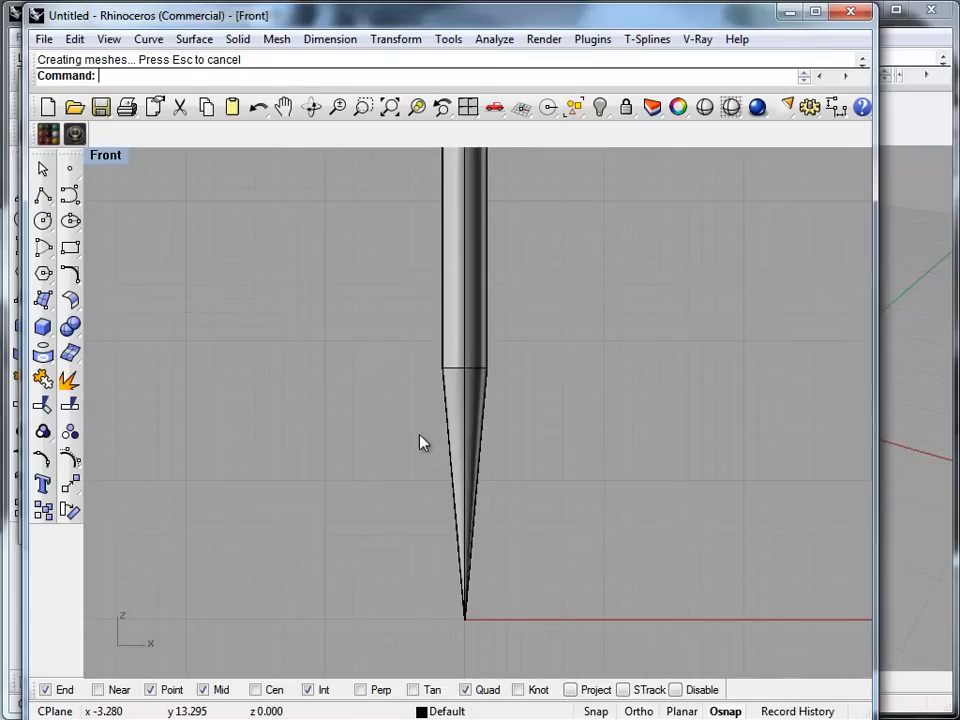
pyautogui.doubleClick(114, 161)
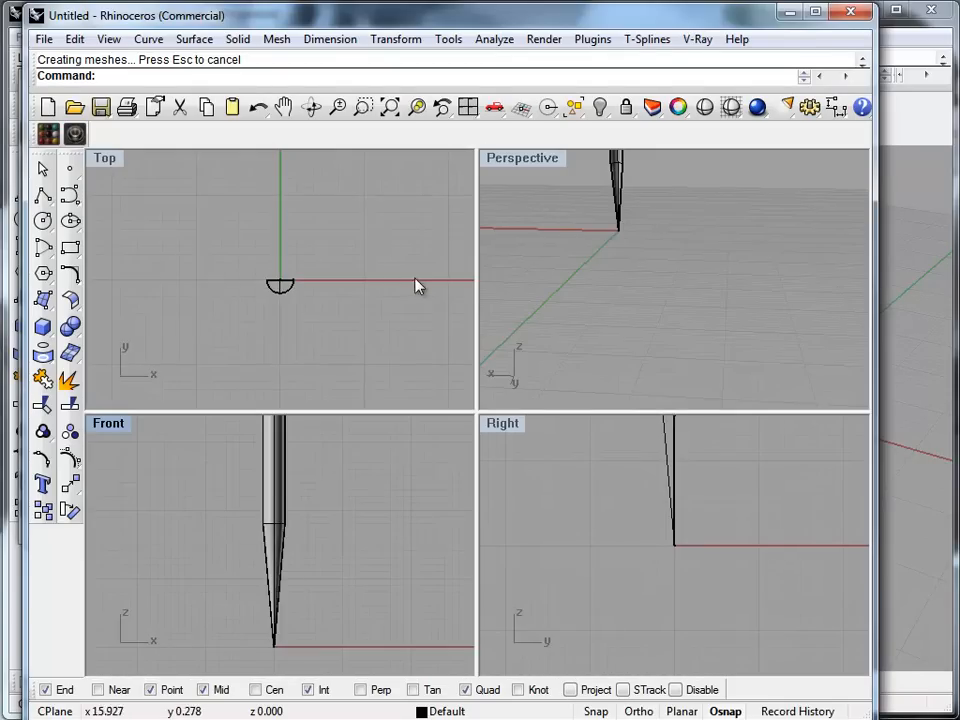
pyautogui.scroll(3, 261, 306)
pyautogui.moveTo(546, 347)
pyautogui.mouseDown(button='right')
pyautogui.moveTo(643, 287)
pyautogui.moveTo(641, 271)
pyautogui.moveTo(666, 253)
pyautogui.moveTo(572, 247)
pyautogui.mouseUp(button='right')
pyautogui.scroll(5, 716, 218)
pyautogui.moveTo(716, 222)
pyautogui.mouseDown(button='right')
pyautogui.moveTo(611, 253)
pyautogui.moveTo(579, 281)
pyautogui.moveTo(670, 287)
pyautogui.mouseUp(button='right')
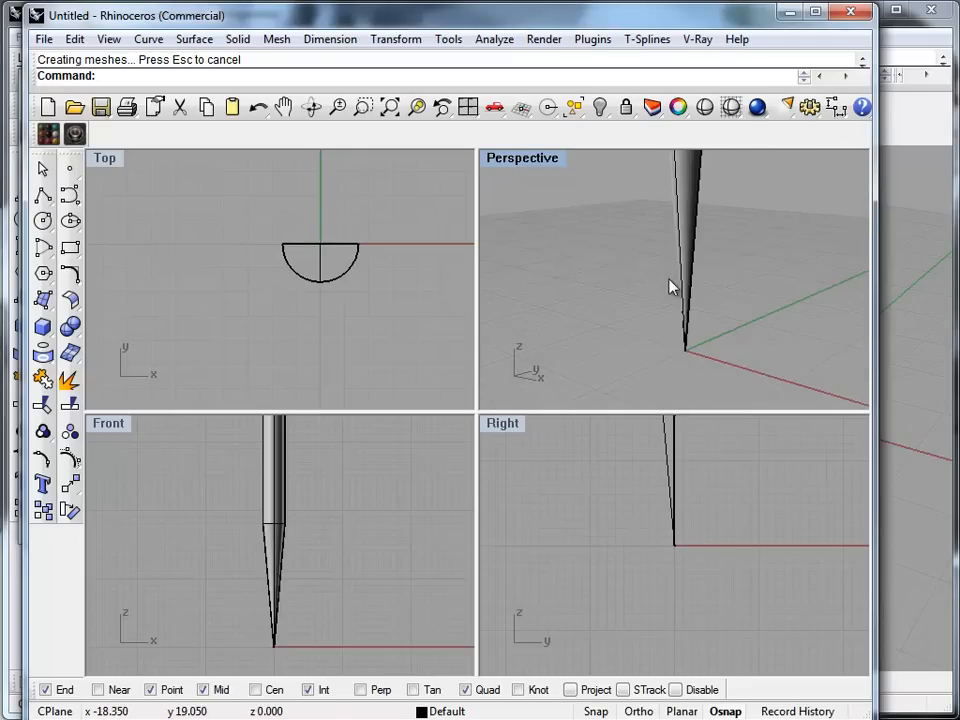
pyautogui.doubleClick(503, 160)
pyautogui.moveTo(420, 311)
pyautogui.mouseDown(button='right')
pyautogui.moveTo(411, 369)
pyautogui.moveTo(454, 424)
pyautogui.moveTo(520, 420)
pyautogui.mouseUp(button='right')
pyautogui.scroll(-4, 482, 332)
pyautogui.scroll(8, 493, 329)
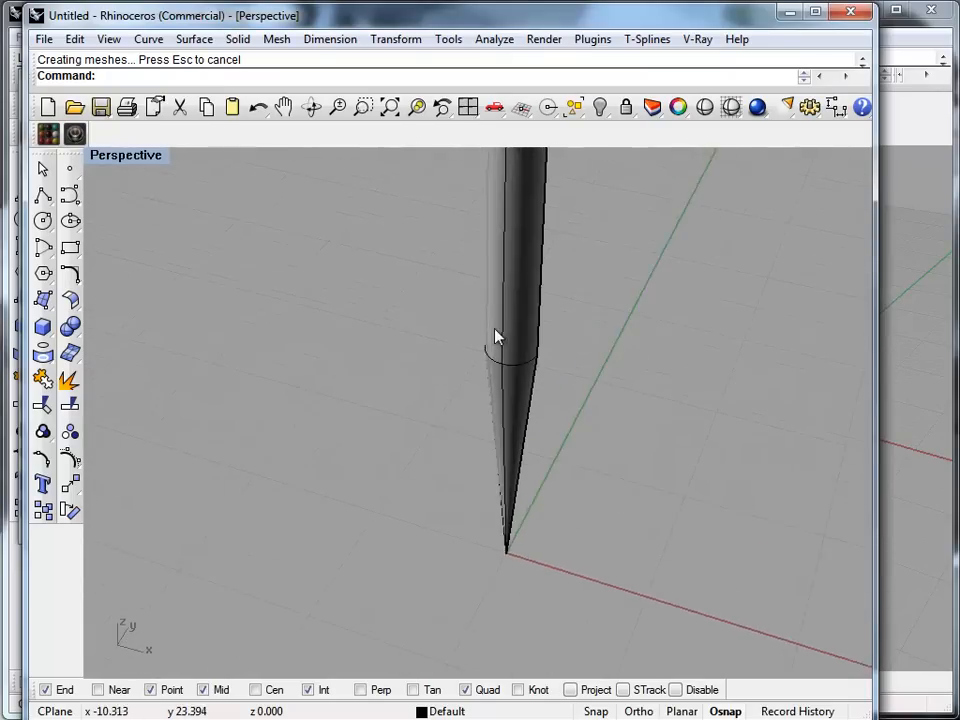
pyautogui.moveTo(497, 512)
pyautogui.mouseDown(button='right')
pyautogui.moveTo(521, 477)
pyautogui.moveTo(495, 392)
pyautogui.moveTo(471, 450)
pyautogui.moveTo(430, 420)
pyautogui.mouseUp(button='right')
# Examine the cutter's pointed tip and the taper-to-shank transition in the Front view.
pyautogui.doubleClick(117, 166)
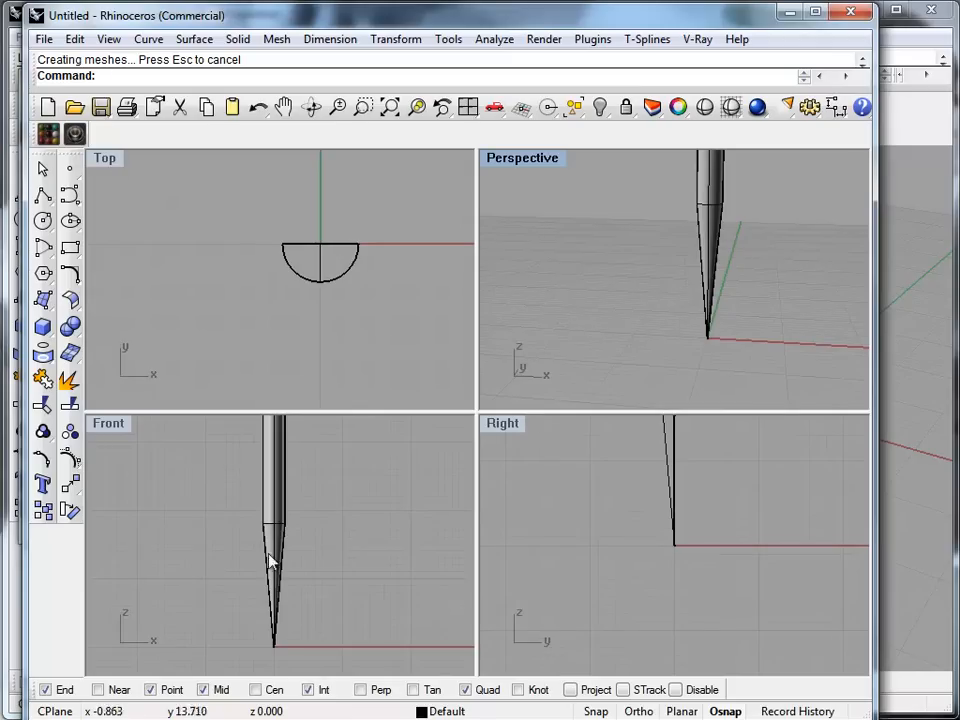
pyautogui.scroll(3, 281, 649)
pyautogui.doubleClick(115, 424)
pyautogui.scroll(-12, 354, 420)
pyautogui.moveTo(300, 354)
pyautogui.mouseDown(button='right')
pyautogui.moveTo(360, 461)
pyautogui.moveTo(365, 447)
pyautogui.mouseUp(button='right')
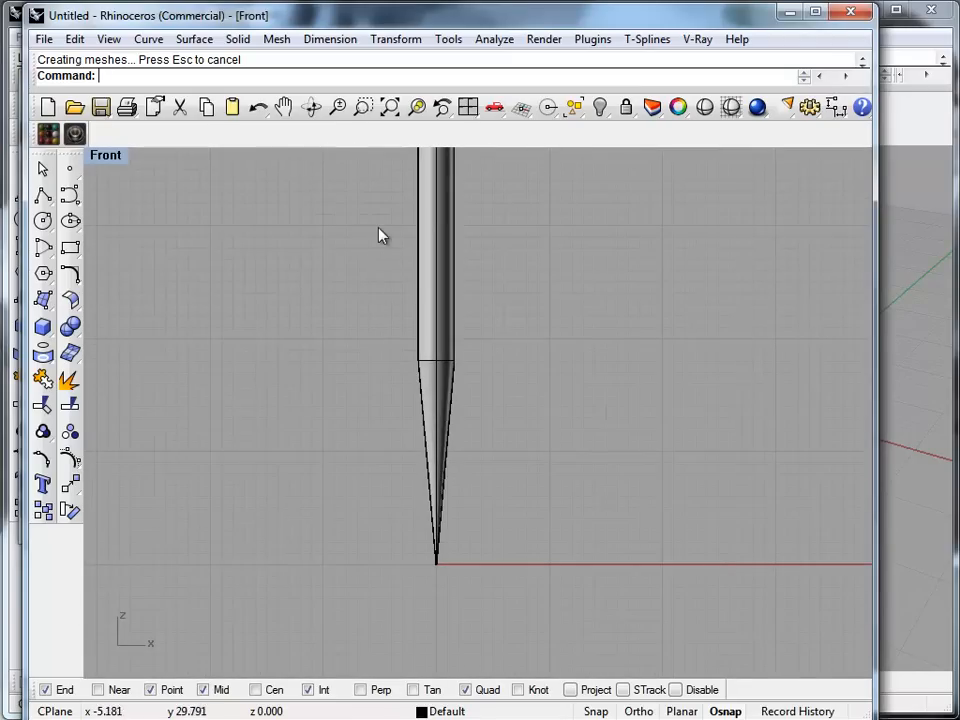
pyautogui.scroll(4, 437, 565)
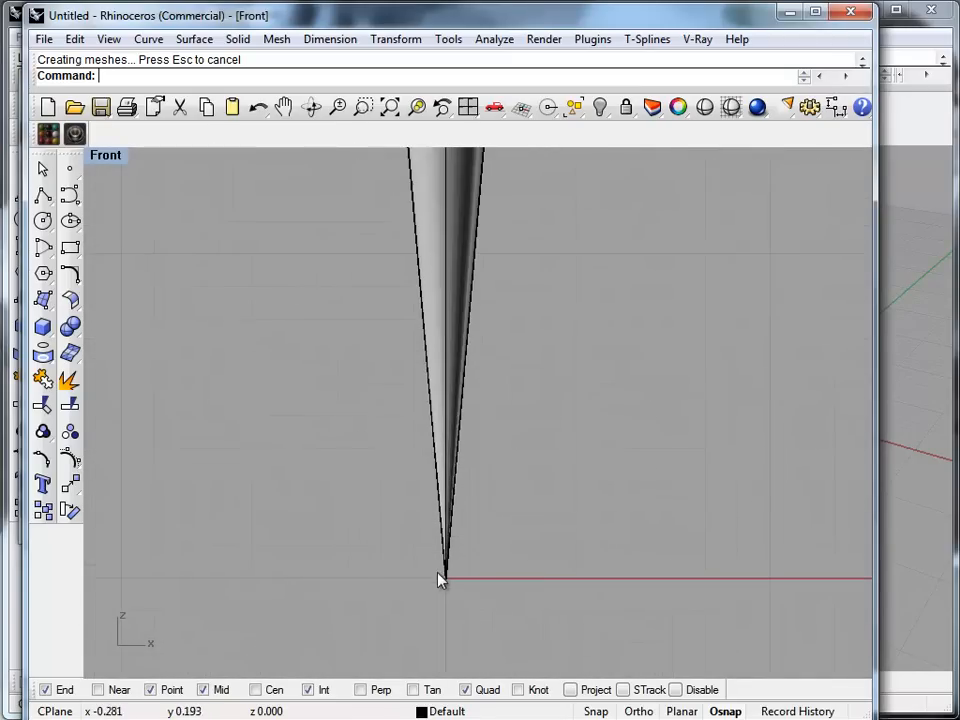
pyautogui.scroll(-2, 445, 570)
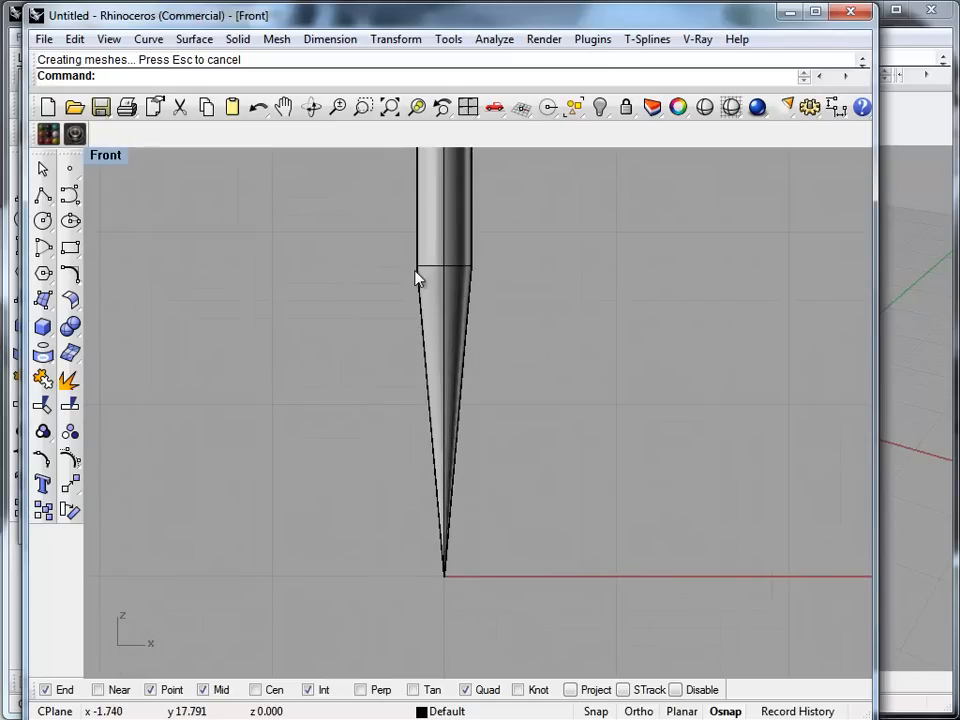
pyautogui.click(463, 371)
pyautogui.click(365, 428)
pyautogui.write('tract')
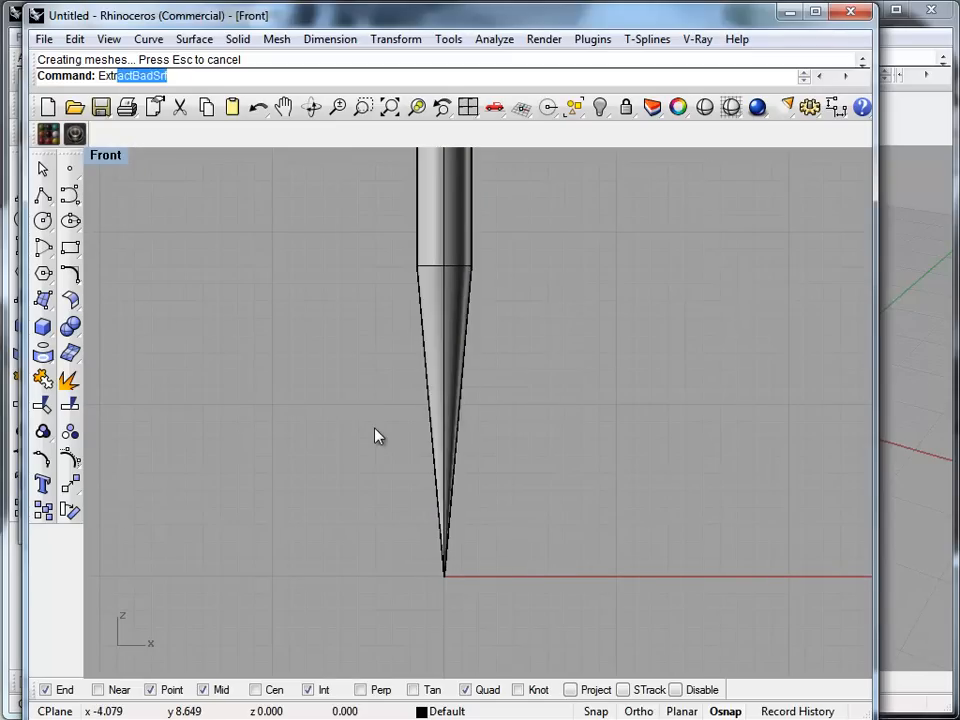
pyautogui.press('BackSpace')
pyautogui.press('BackSpace')
pyautogui.press('BackSpace')
pyautogui.press('BackSpace')
pyautogui.press('BackSpace')
pyautogui.press('BackSpace')
pyautogui.press('BackSpace')
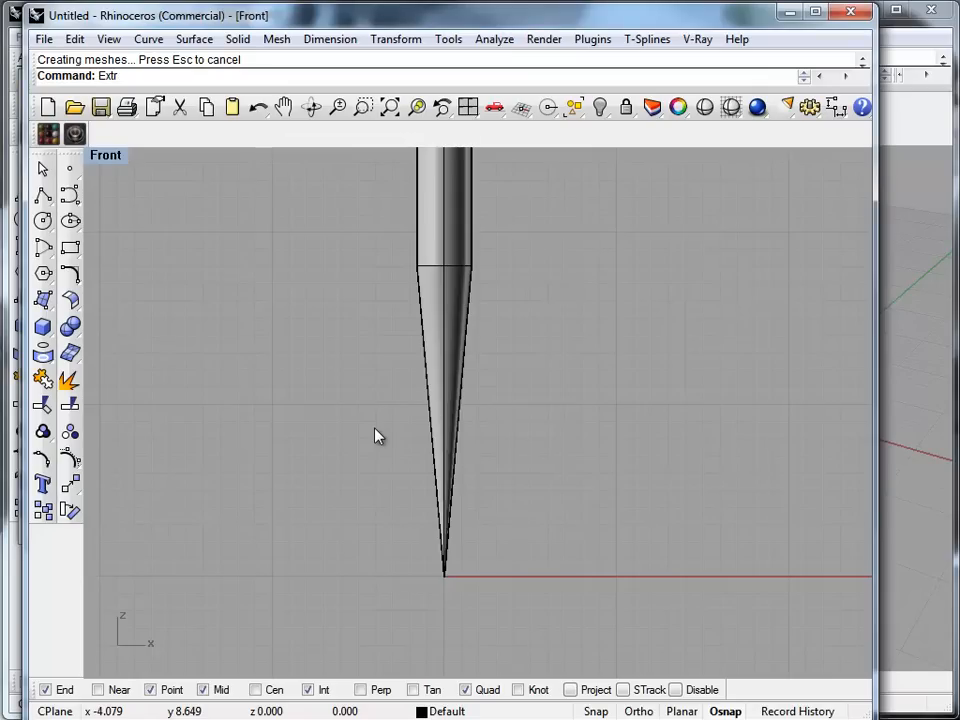
# Duplicate both side edges of the revolved cutter surface as curves.
pyautogui.write('DupEdge')
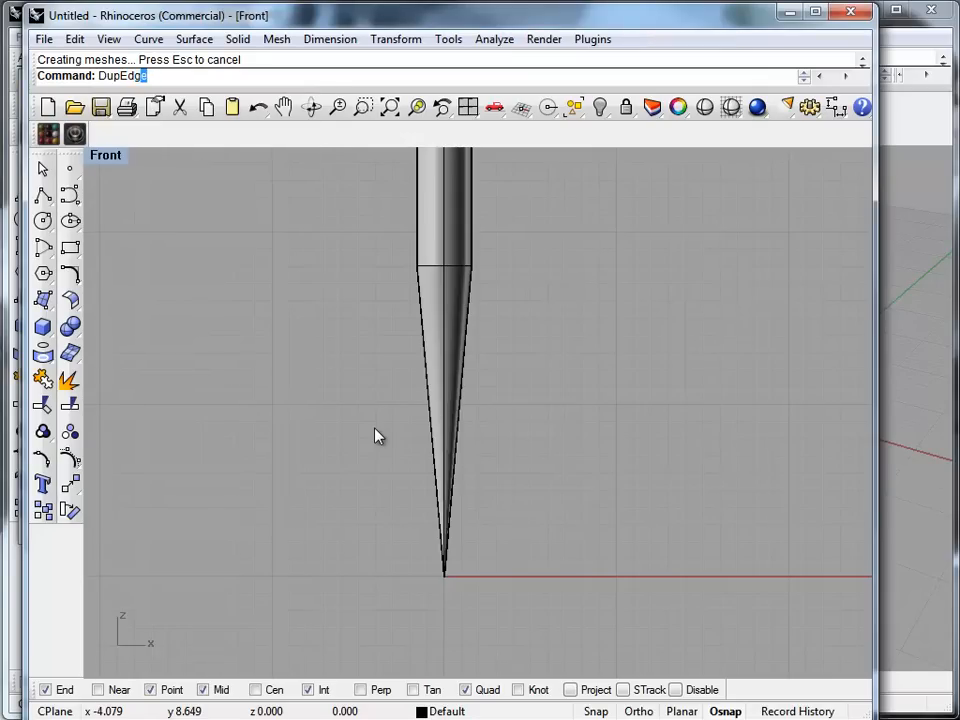
pyautogui.press('Return')
pyautogui.click(469, 366)
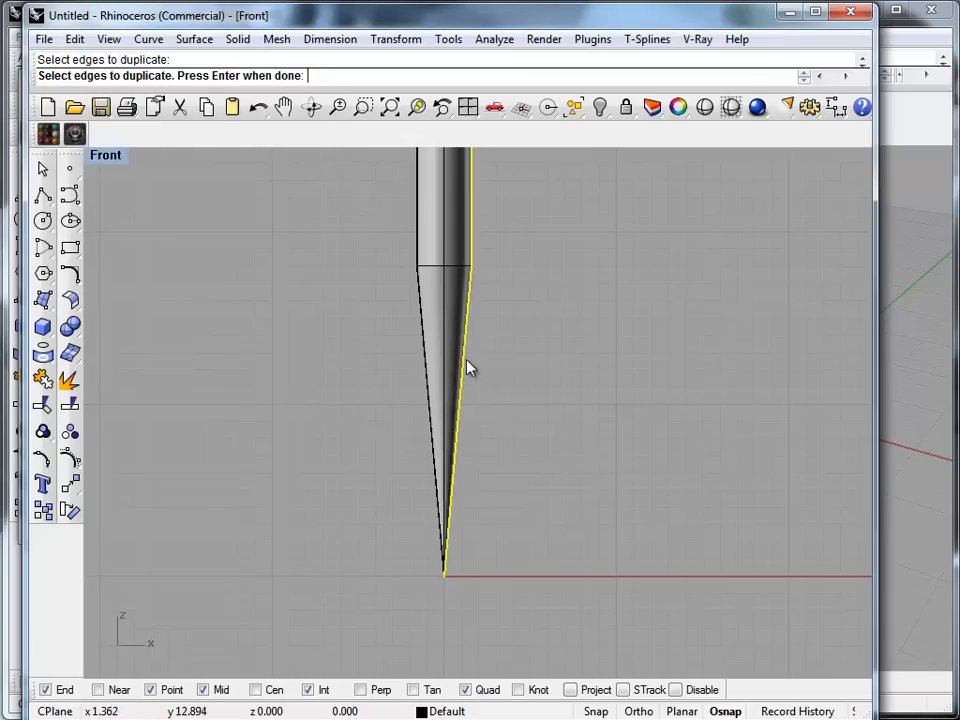
pyautogui.click(430, 348)
pyautogui.press('Return')
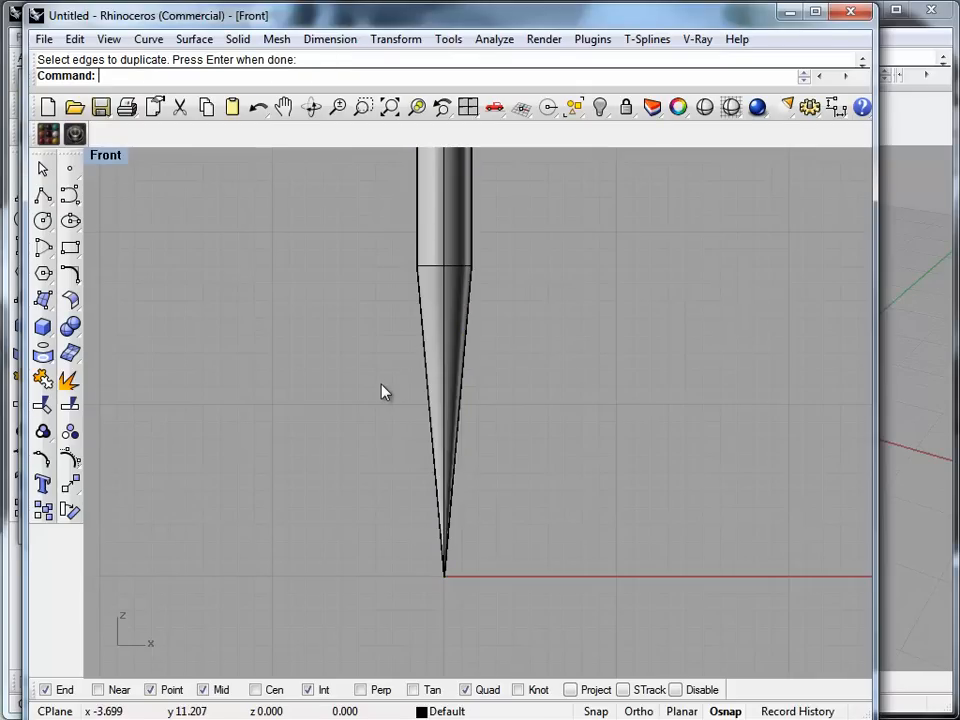
# Explode the curves running along the two sides of the cutter into separate segments.
pyautogui.click(446, 404)
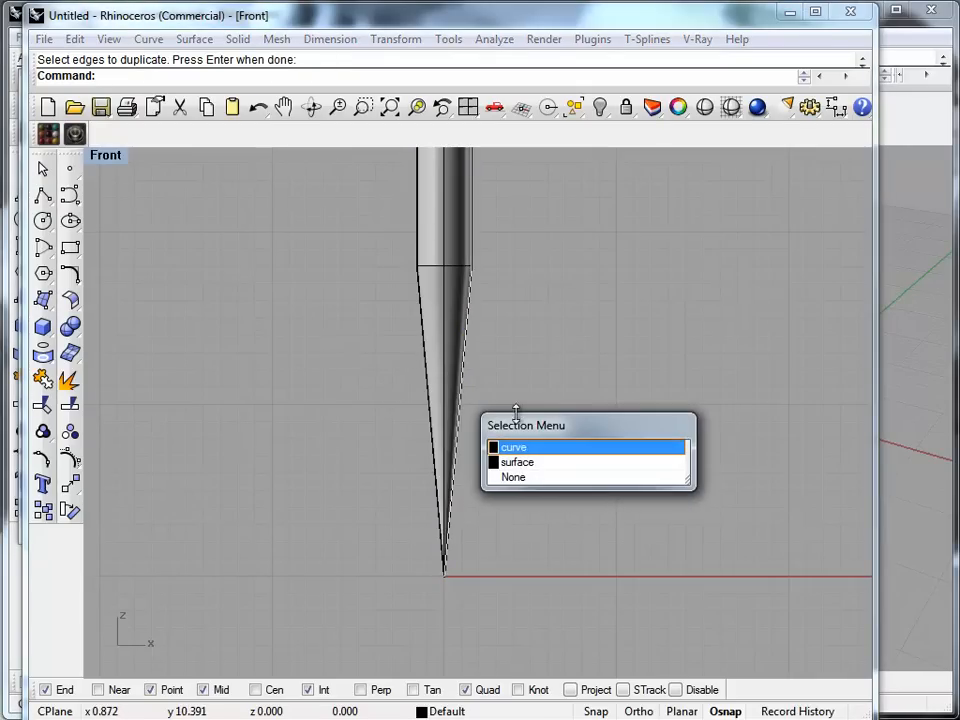
pyautogui.click(508, 446)
pyautogui.click(423, 352)
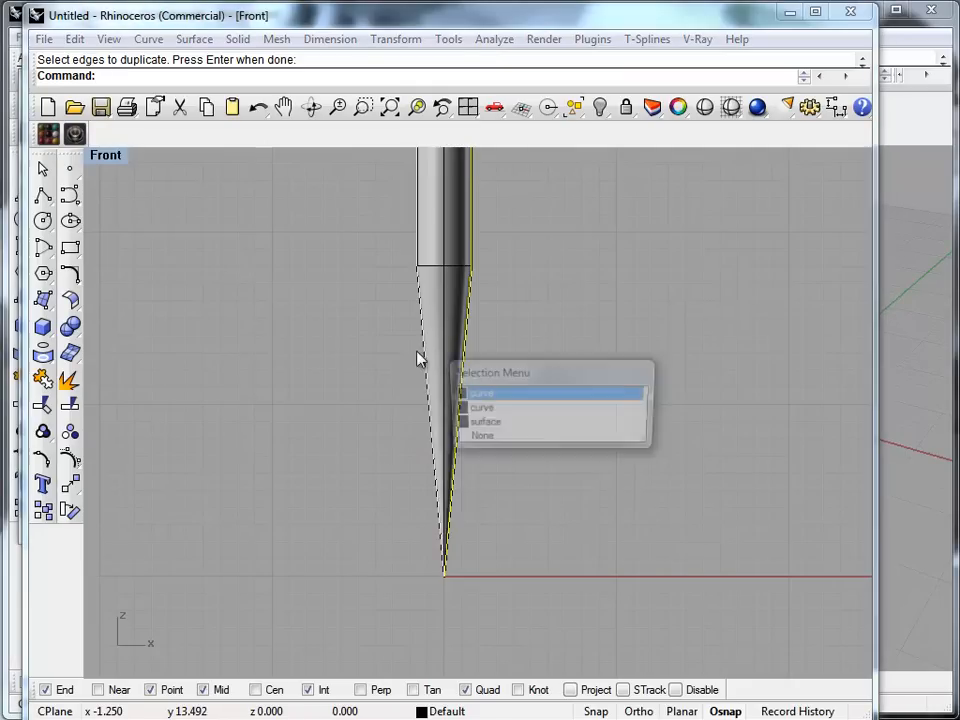
pyautogui.press('Return')
pyautogui.write('Explode')
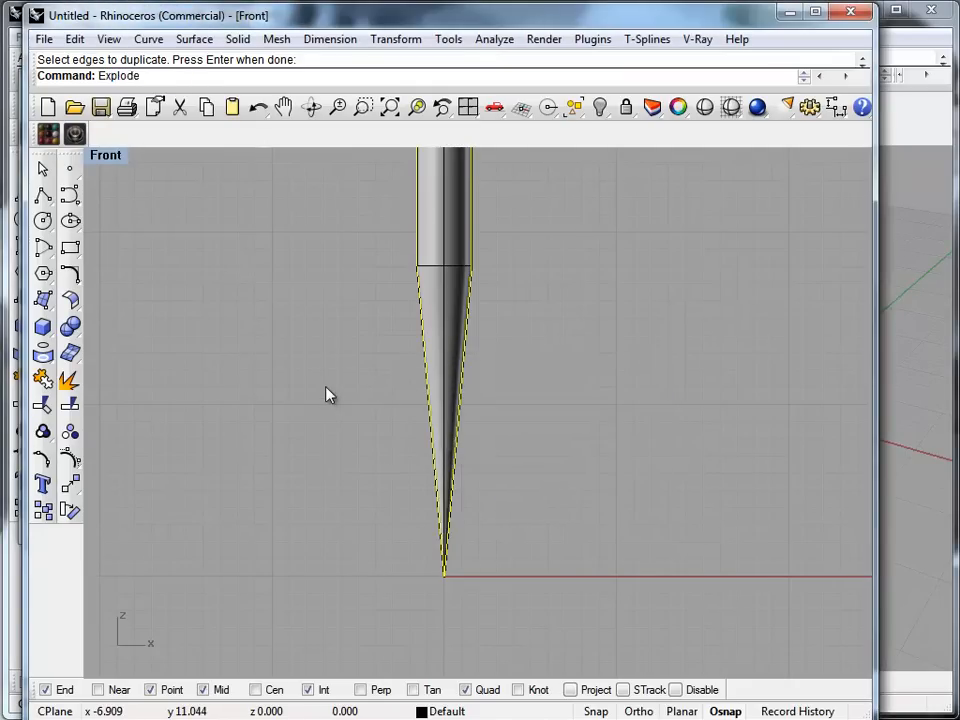
pyautogui.press('Return')
pyautogui.scroll(-4, 326, 394)
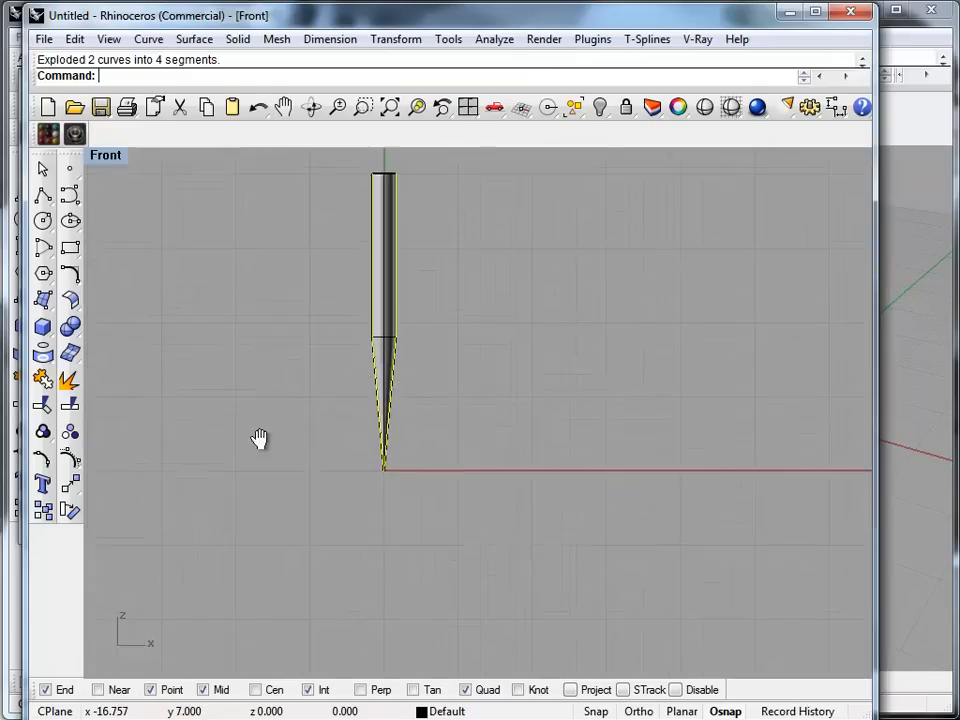
# Delete the two exploded shank segments and the duplicate taper segment on the cutter's left side.
pyautogui.moveTo(321, 190)
pyautogui.mouseDown()
pyautogui.moveTo(439, 311)
pyautogui.moveTo(490, 416)
pyautogui.mouseUp()
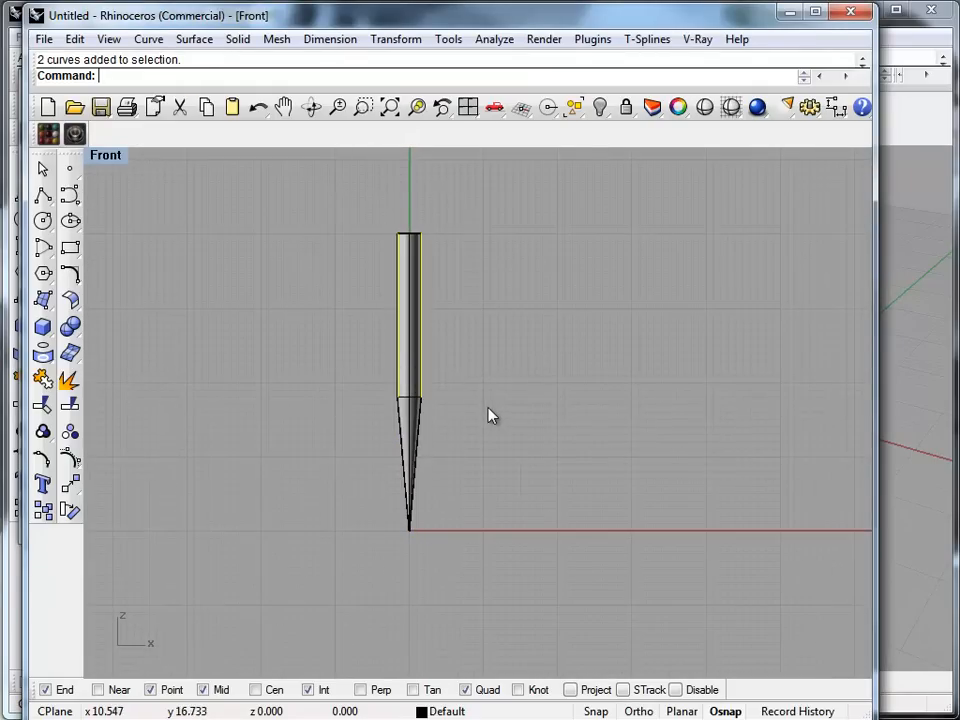
pyautogui.press('Delete')
pyautogui.scroll(3, 400, 444)
pyautogui.click(428, 448)
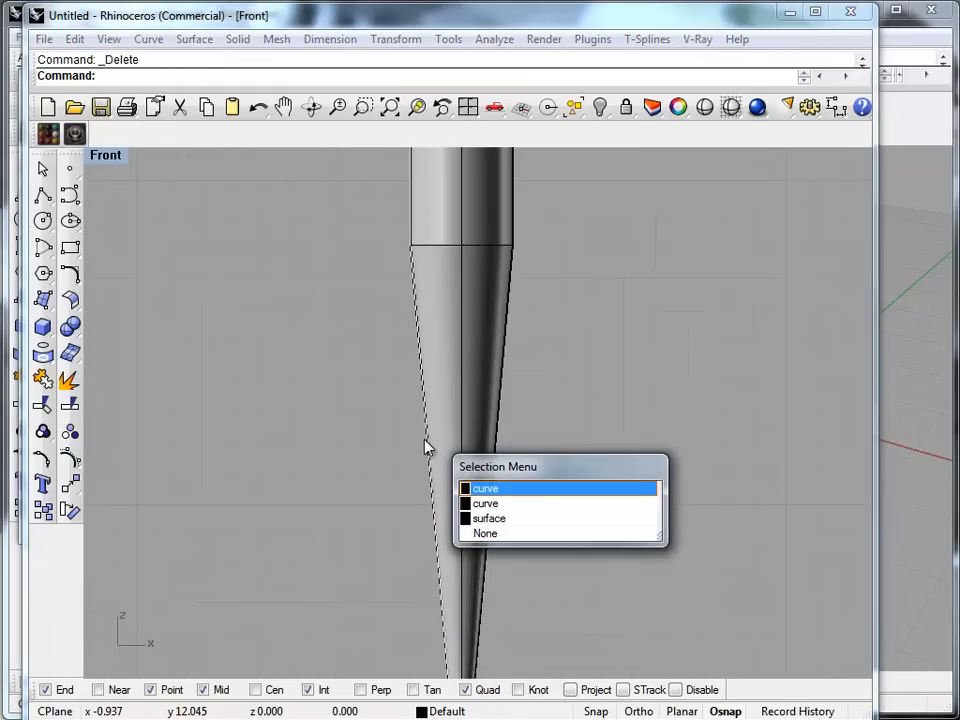
pyautogui.click(495, 504)
pyautogui.press('Delete')
pyautogui.scroll(-3, 340, 440)
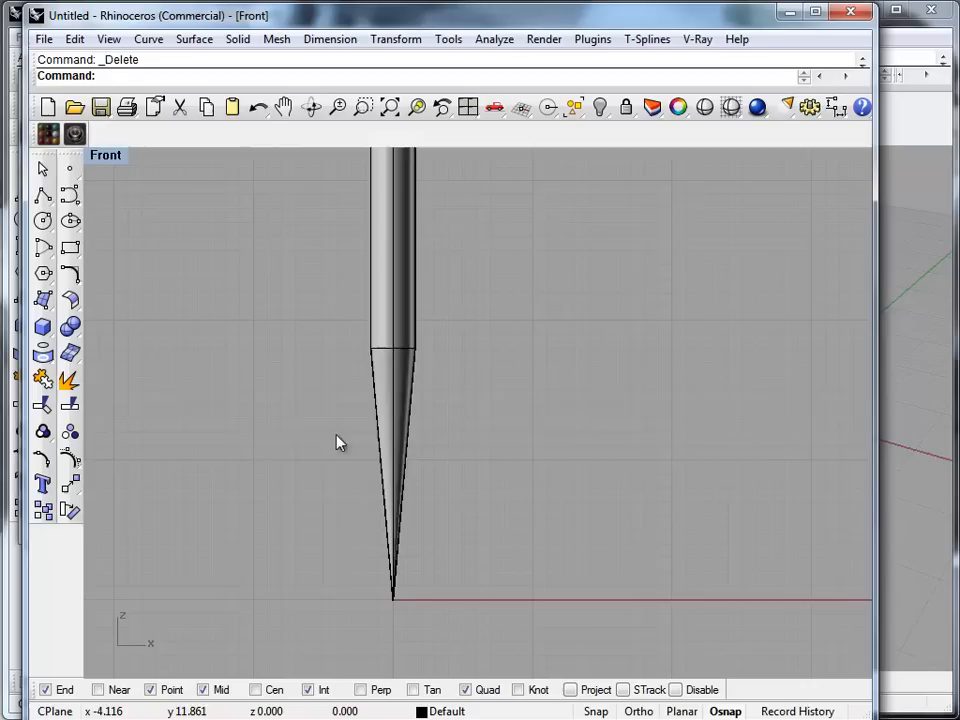
# Hide the revolved cutter surface so only the profile curves are displayed.
pyautogui.click(390, 398)
pyautogui.write('hide')
pyautogui.press('Return')
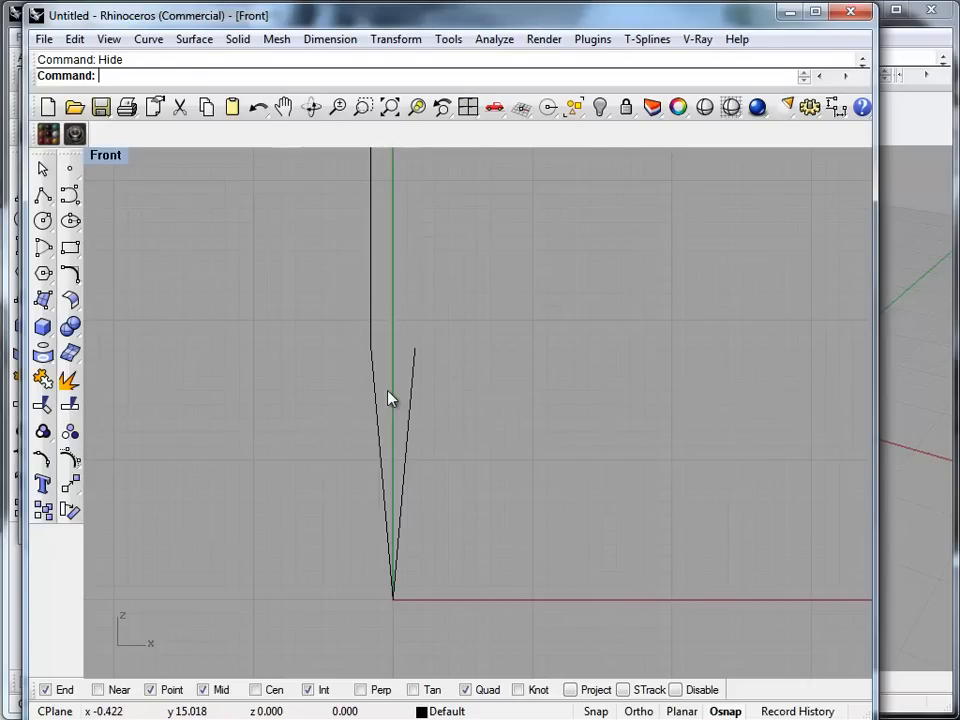
# Explode the remaining profile curve on the cutter's left side and delete its straight shank segment.
pyautogui.click(370, 328)
pyautogui.write('explode')
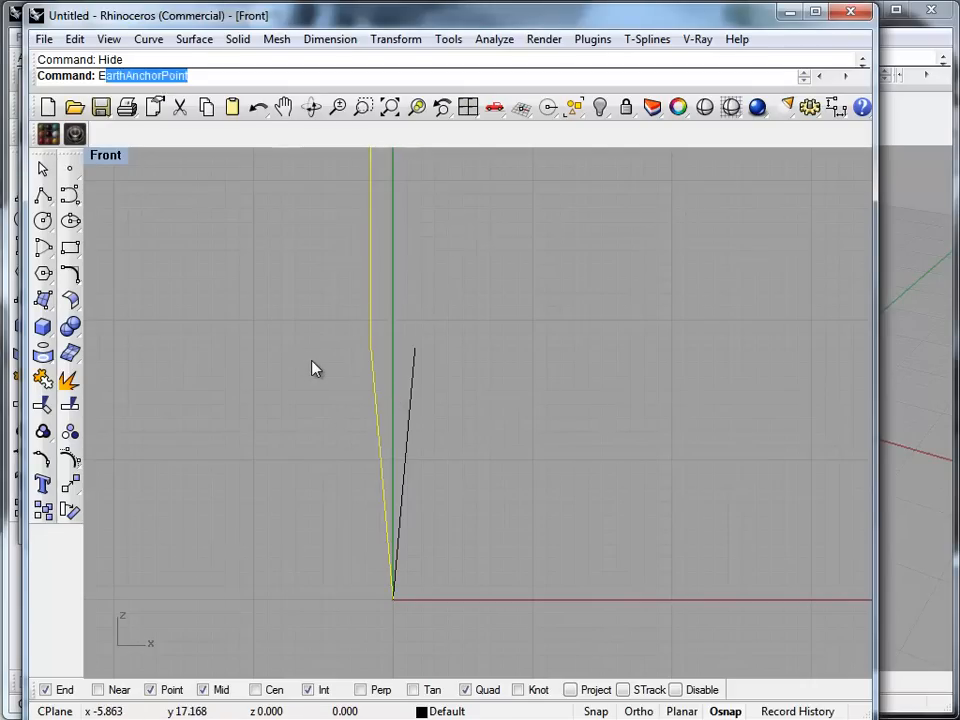
pyautogui.press('Return')
pyautogui.moveTo(439, 285); pyautogui.dragTo(302, 294)
pyautogui.press('Delete')
pyautogui.scroll(-3, 346, 493)
pyautogui.scroll(2, 383, 478)
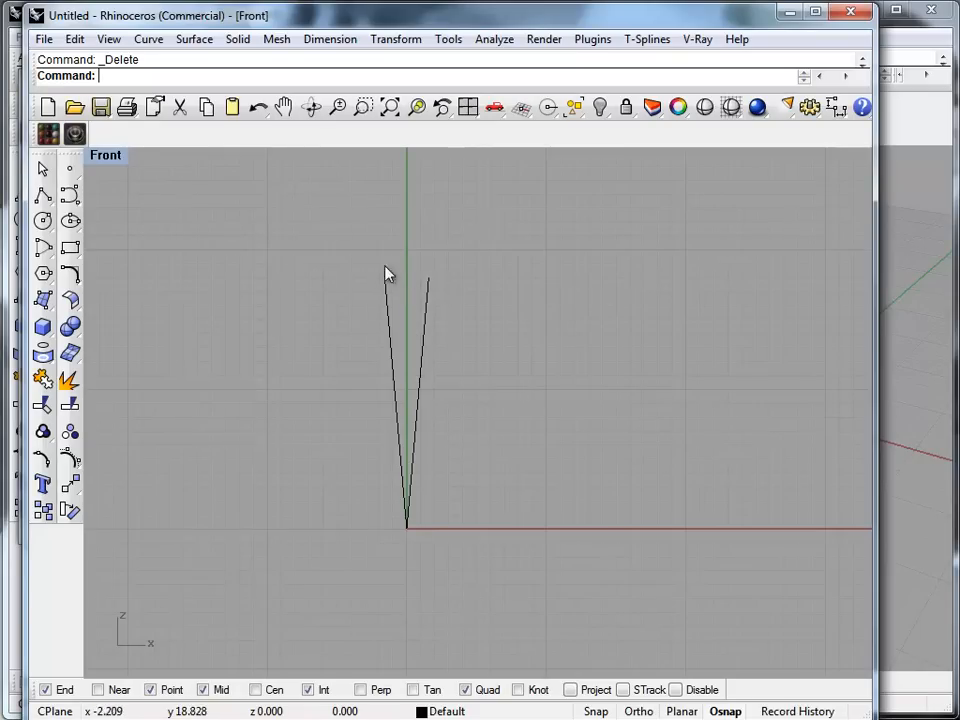
# Add an angle dimension between the two taper lines, placed near their upper ends.
pyautogui.click(310, 40)
pyautogui.moveTo(390, 45)
pyautogui.moveTo(317, 43)
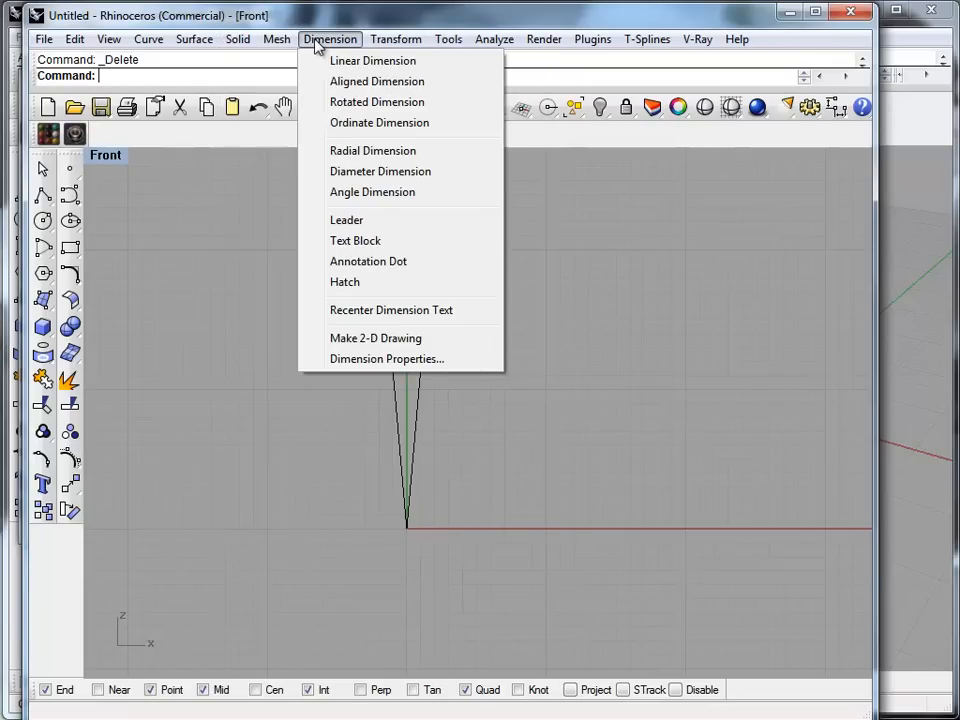
pyautogui.click(348, 193)
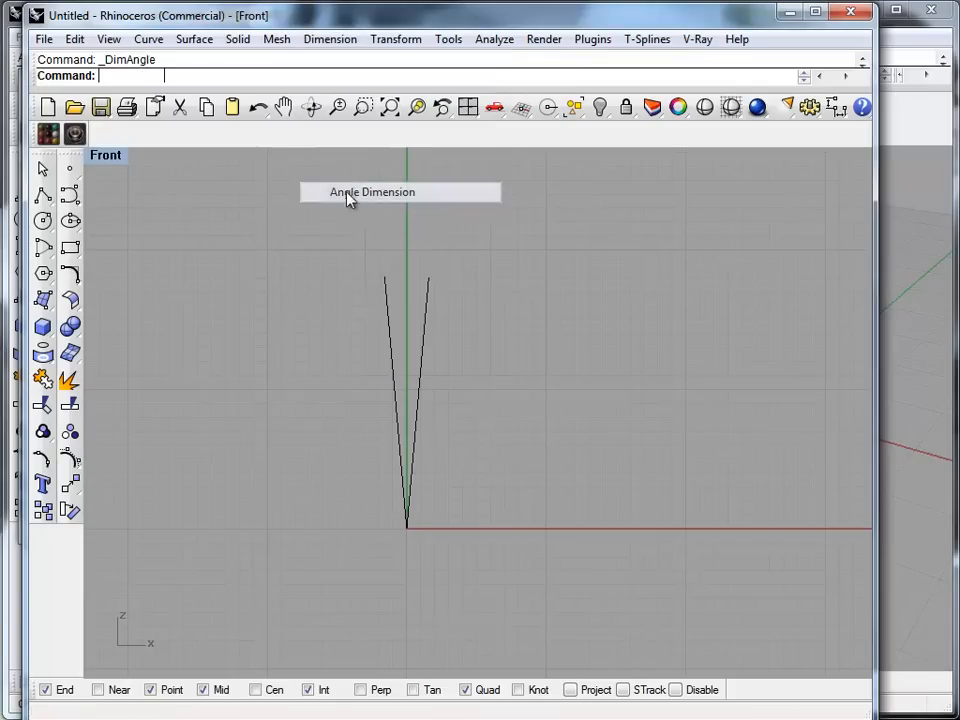
pyautogui.click(398, 380)
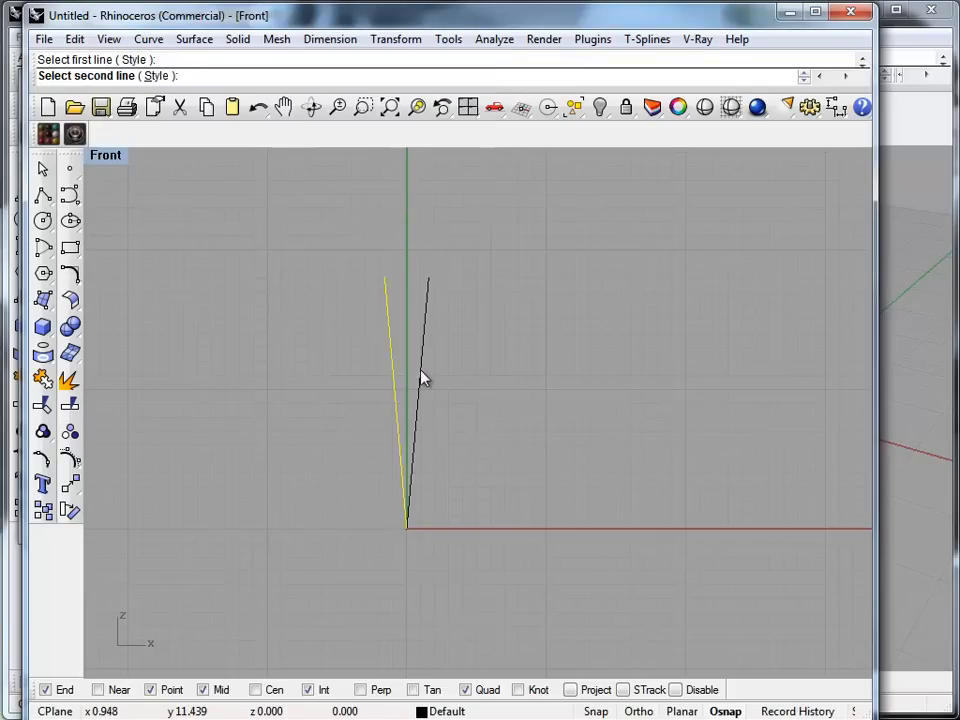
pyautogui.click(421, 378)
pyautogui.scroll(12, 417, 297)
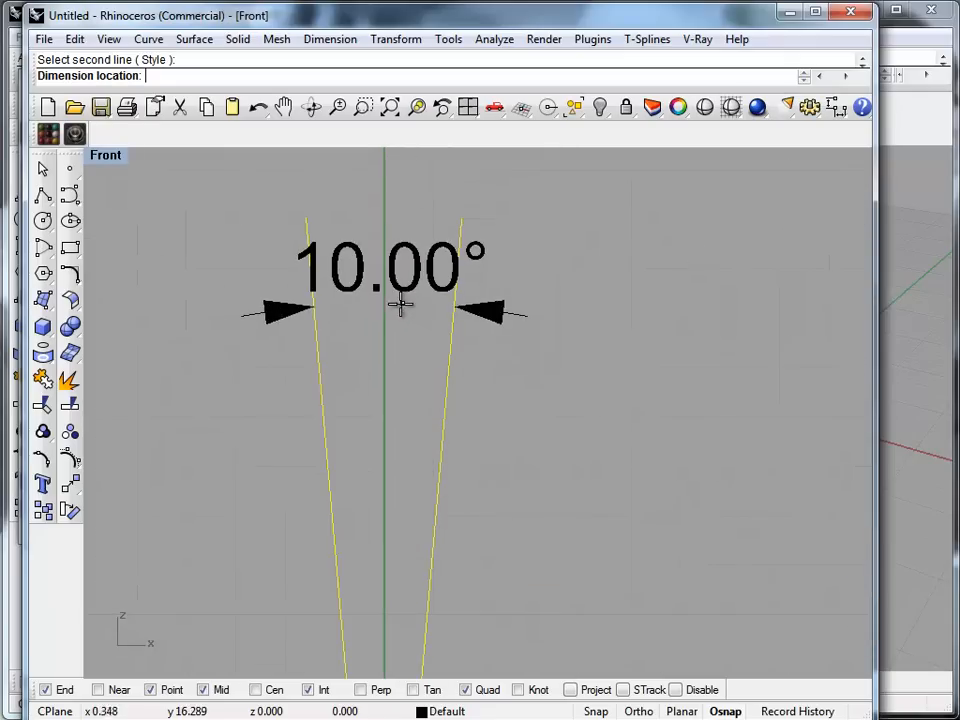
pyautogui.click(396, 297)
pyautogui.scroll(-10, 369, 363)
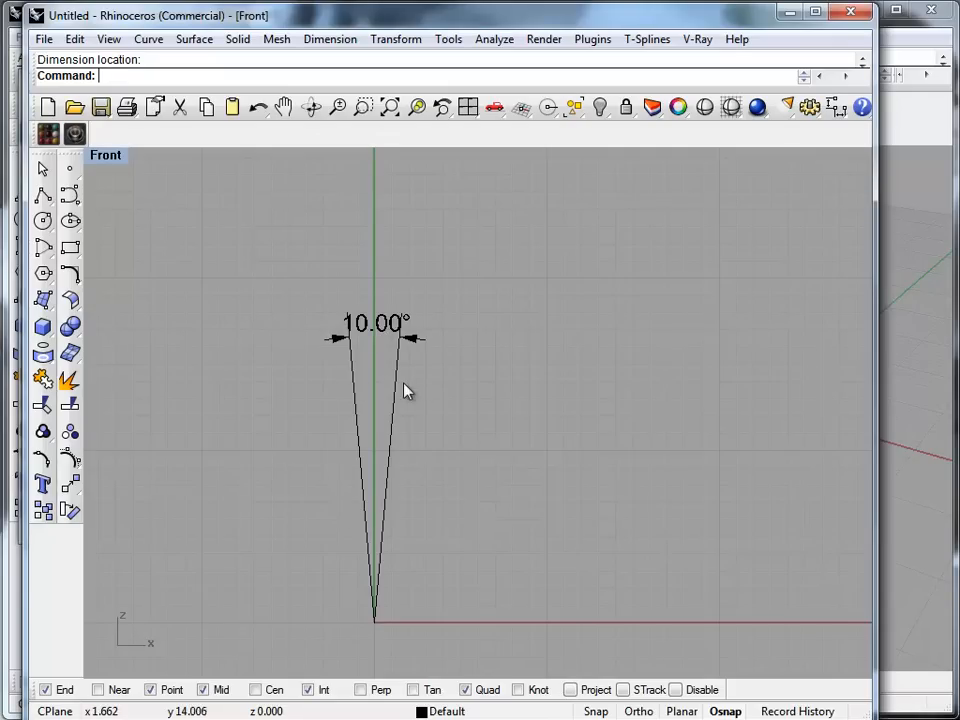
# Delete the angle dimension and both taper lines.
pyautogui.click(368, 322)
pyautogui.press('Delete')
pyautogui.moveTo(459, 465); pyautogui.dragTo(280, 362)
pyautogui.press('Delete')
pyautogui.scroll(-9, 286, 353)
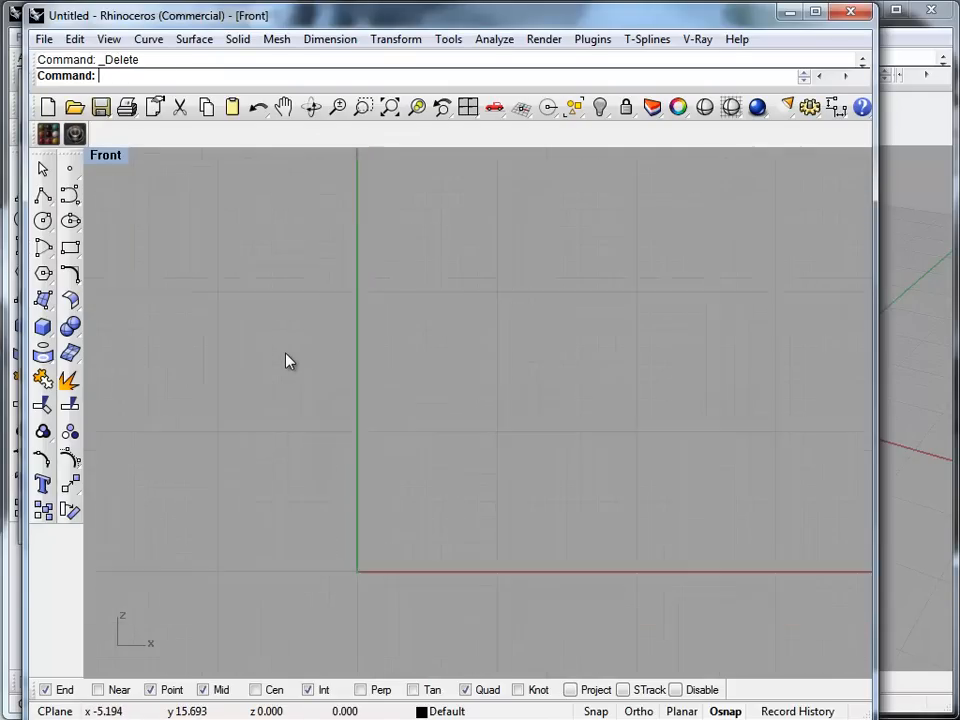
pyautogui.moveTo(349, 374); pyautogui.dragTo(420, 396, button='right')
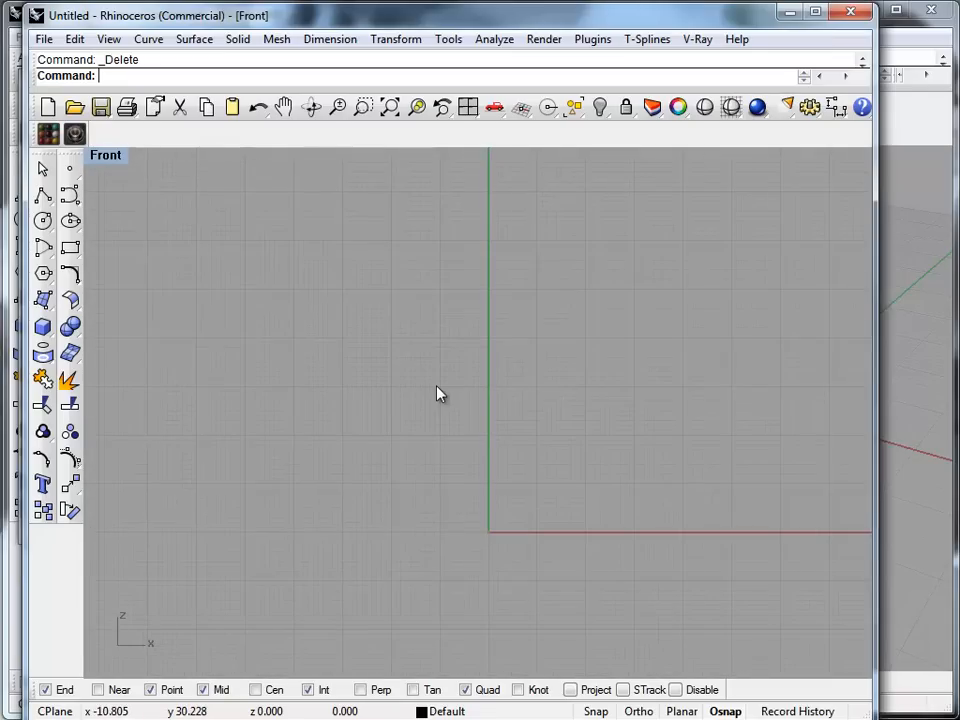
# Show the hidden revolved cutter surface again.
pyautogui.write('Show')
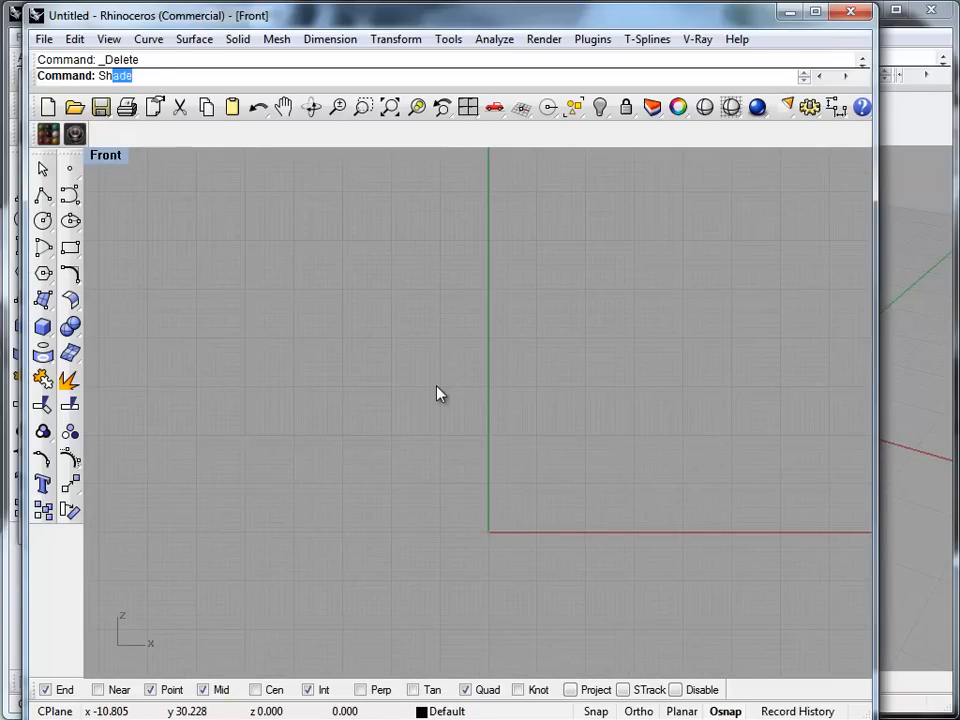
pyautogui.press('Return')
pyautogui.scroll(5, 465, 418)
pyautogui.scroll(-2, 491, 420)
pyautogui.moveTo(459, 414); pyautogui.dragTo(400, 407, button='right')
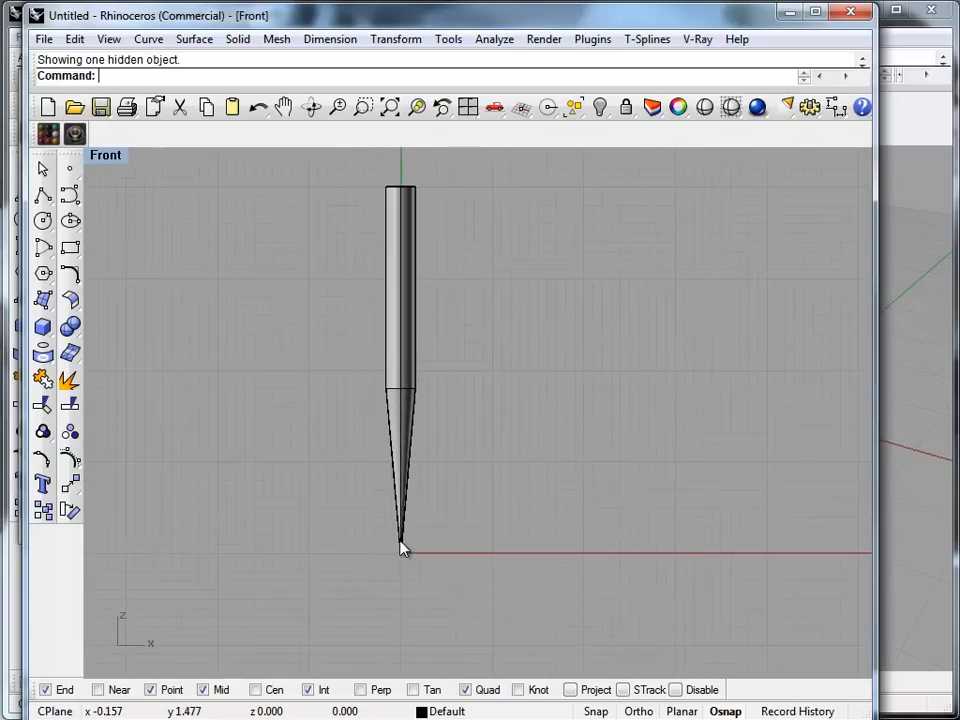
# Draw a 0.127 mm horizontal line beside the cutter's tapered tip.
pyautogui.scroll(4, 403, 549)
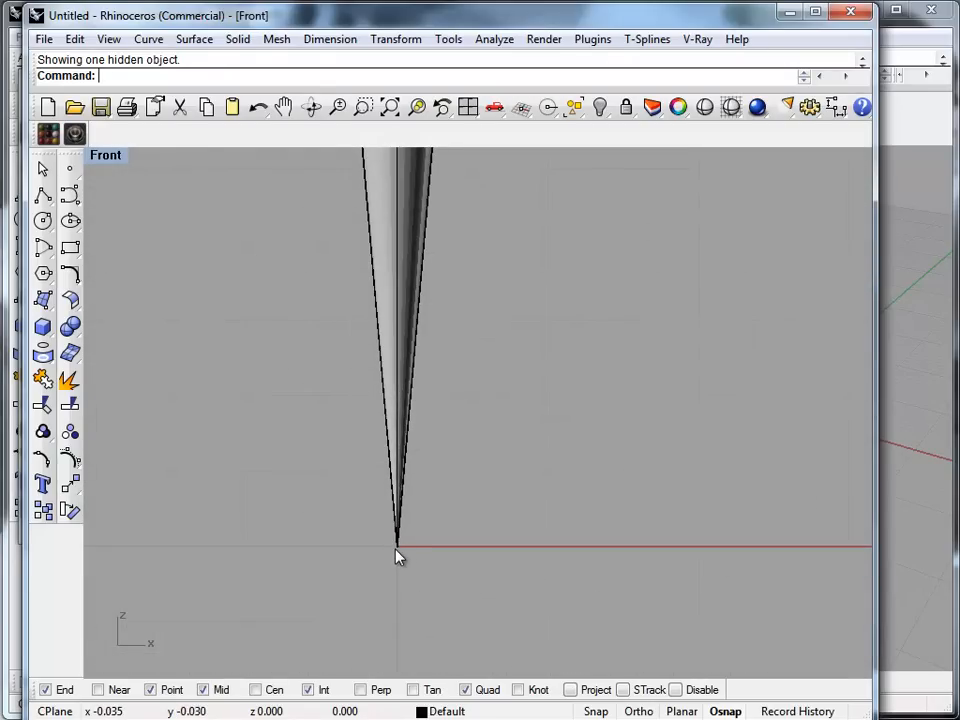
pyautogui.moveTo(395, 549); pyautogui.dragTo(399, 543, button='right')
pyautogui.scroll(6, 398, 481)
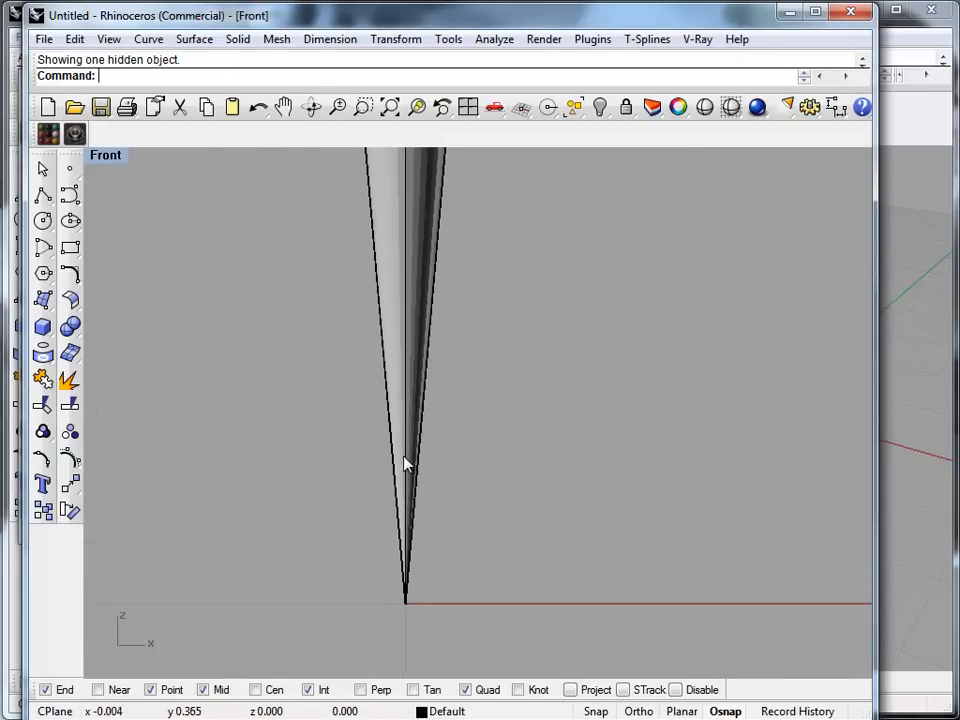
pyautogui.write('Li')
pyautogui.press('Return')
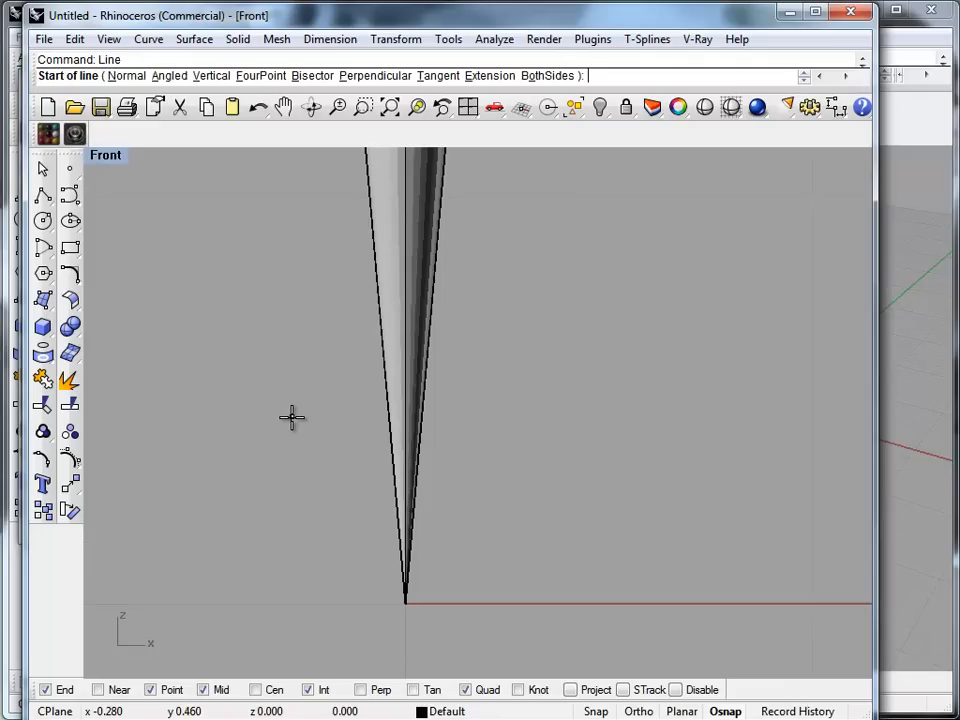
pyautogui.write('0.127')
pyautogui.press('Return')
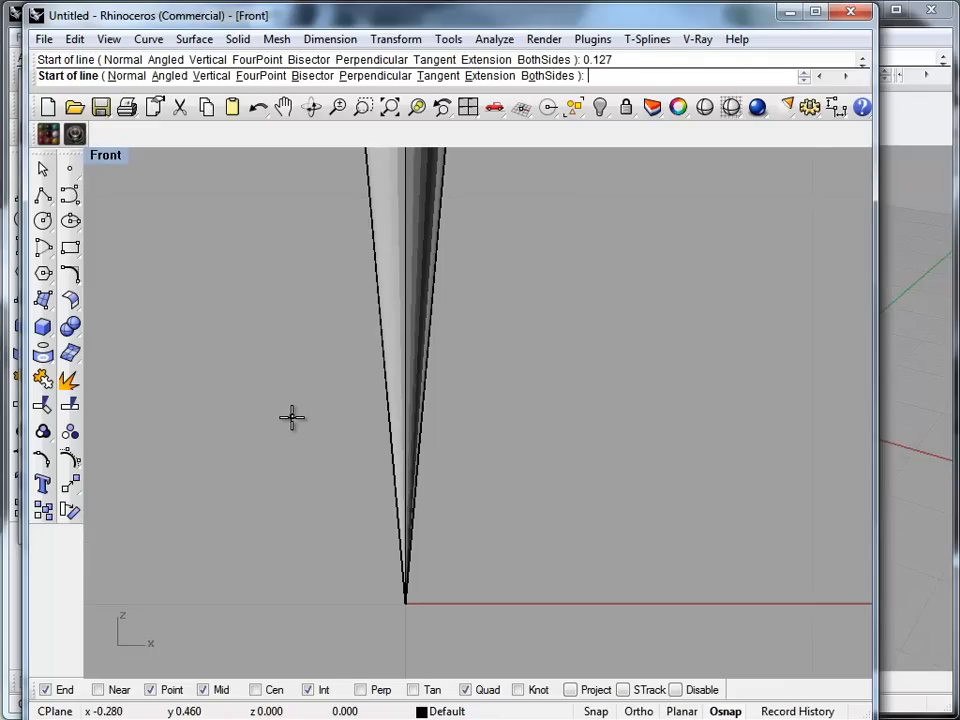
pyautogui.click(225, 394)
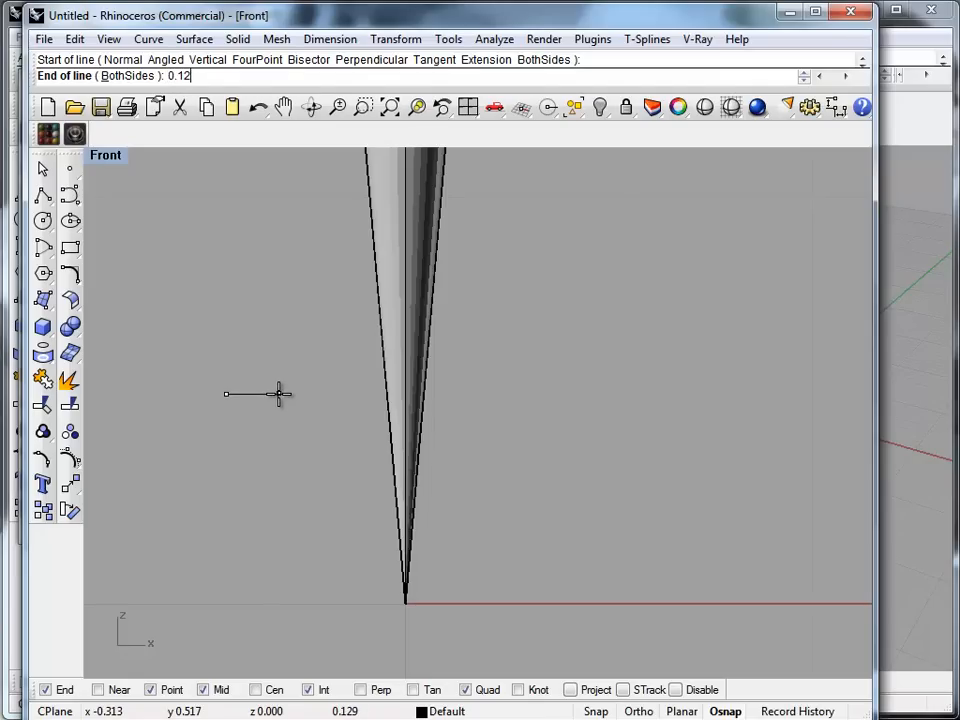
pyautogui.press('Return')
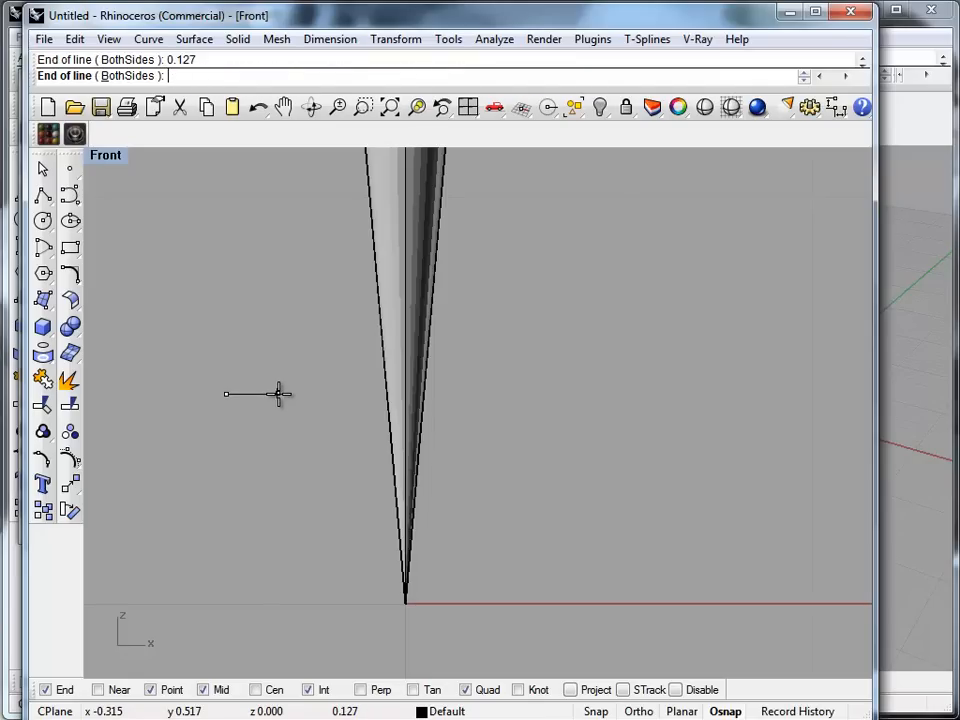
pyautogui.scroll(3, 242, 411)
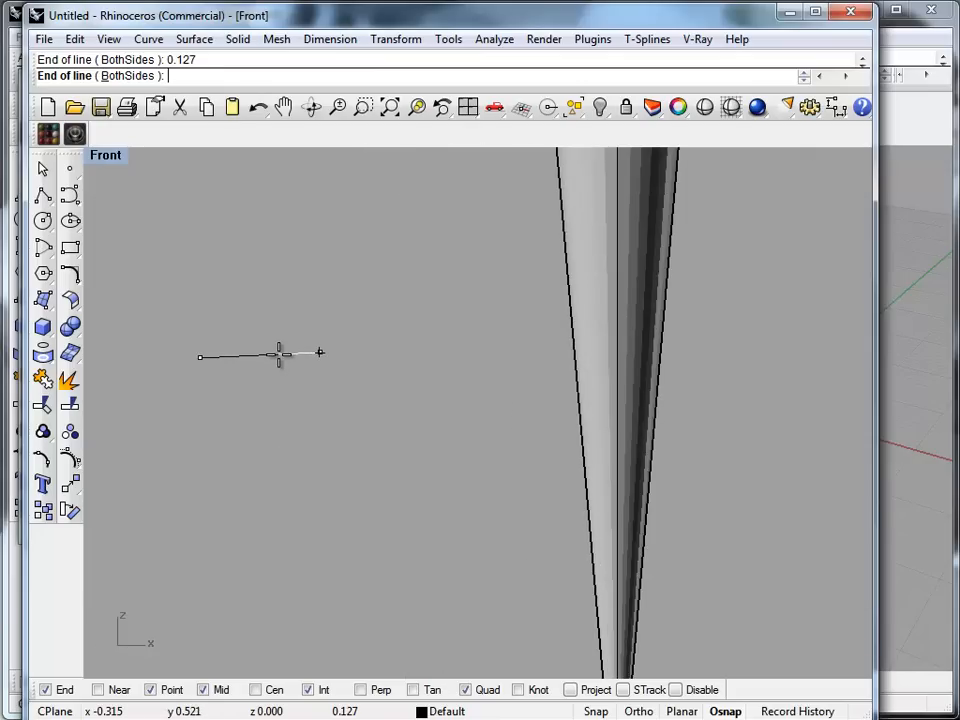
pyautogui.click(325, 357)
pyautogui.scroll(-3, 306, 394)
# Move the 0.127 mm line across the taper to where its length roughly matches the cutter's width.
pyautogui.click(299, 381)
pyautogui.moveTo(298, 382); pyautogui.dragTo(450, 329)
pyautogui.moveTo(446, 380); pyautogui.dragTo(312, 479, button='right')
pyautogui.scroll(-8, 278, 425)
pyautogui.moveTo(246, 343); pyautogui.dragTo(332, 373, button='right')
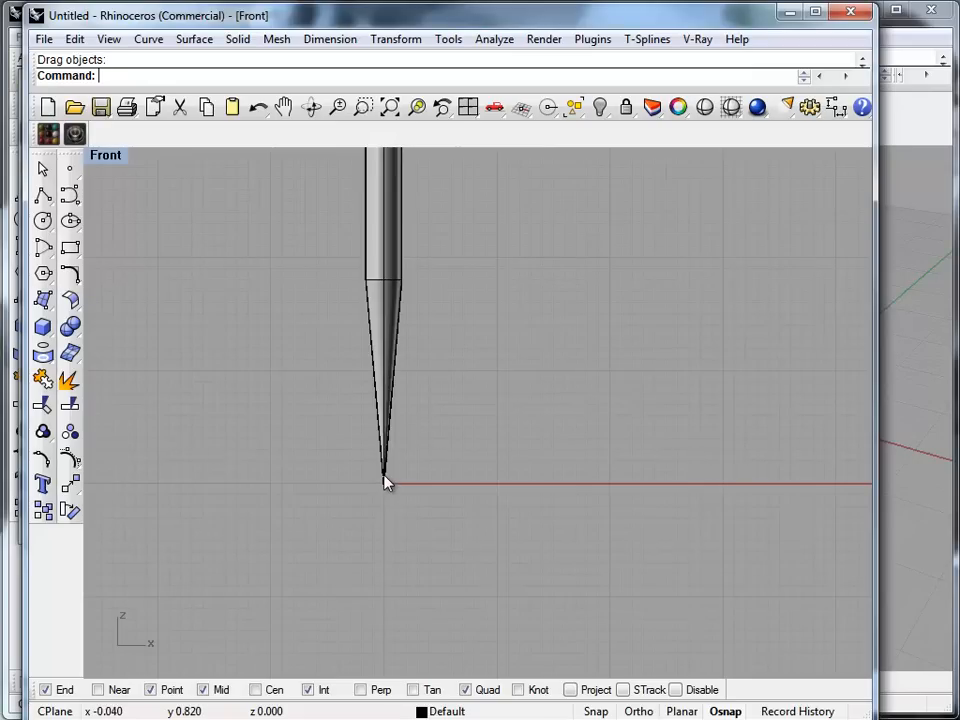
pyautogui.scroll(3, 386, 483)
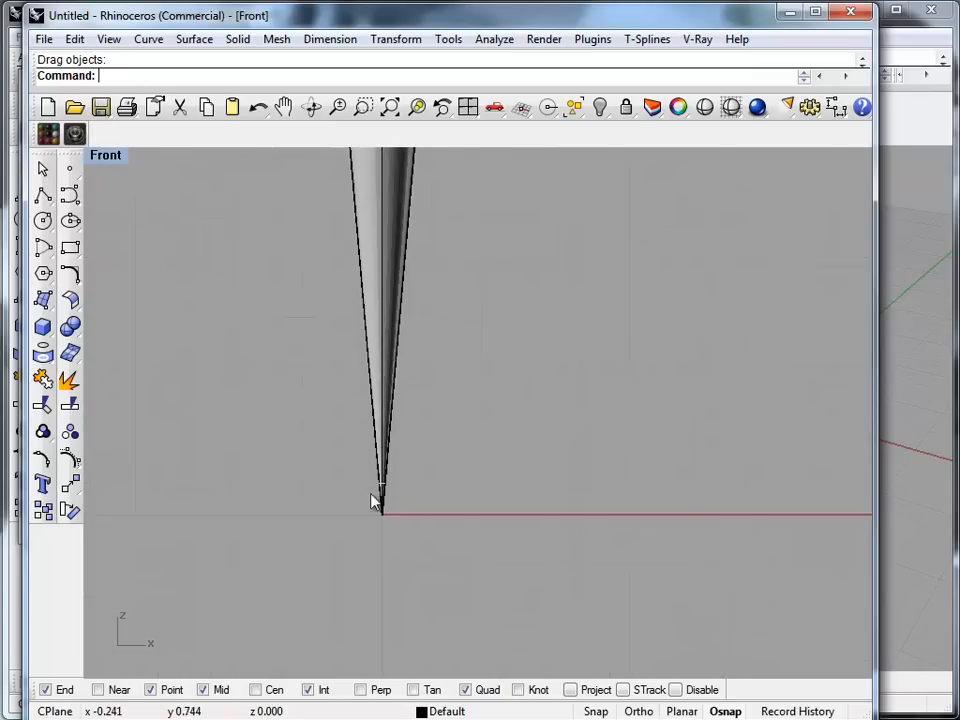
pyautogui.scroll(6, 437, 446)
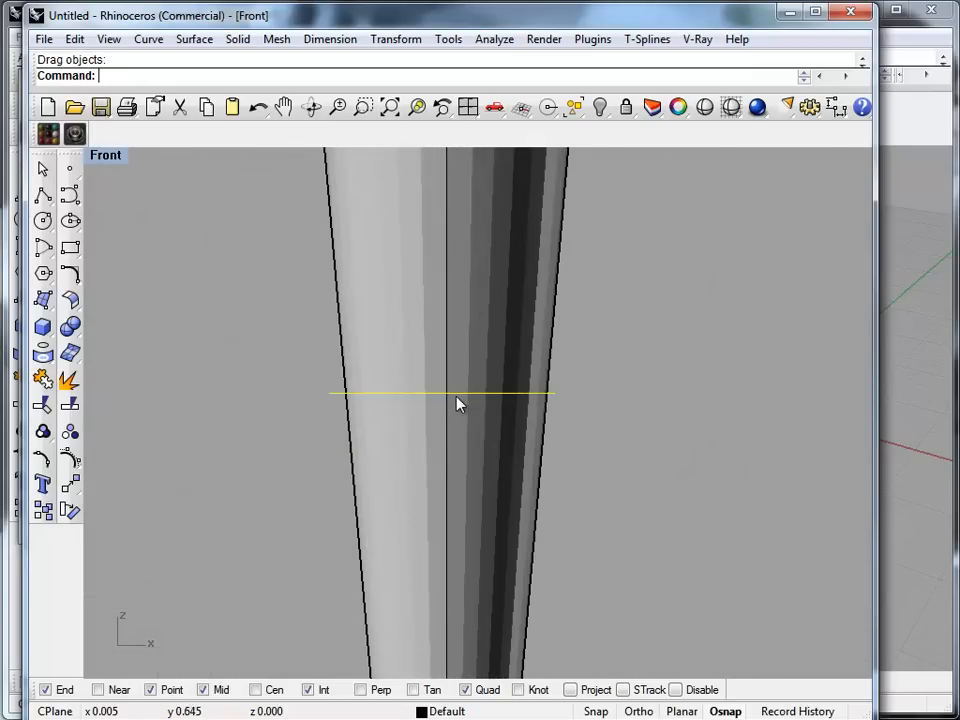
# Draw a second horizontal line 0.076 mm long beside the cutter's taper.
pyautogui.scroll(-3, 460, 408)
pyautogui.moveTo(463, 407); pyautogui.dragTo(372, 396, button='right')
pyautogui.click(518, 448)
pyautogui.write('Line')
pyautogui.press('Return')
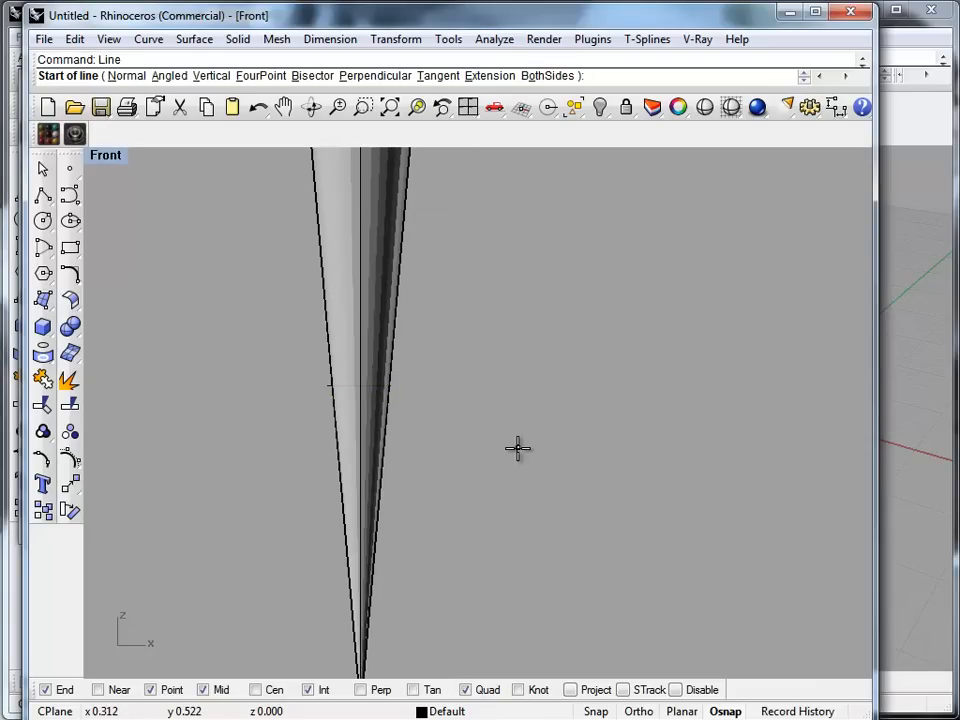
pyautogui.click(449, 456)
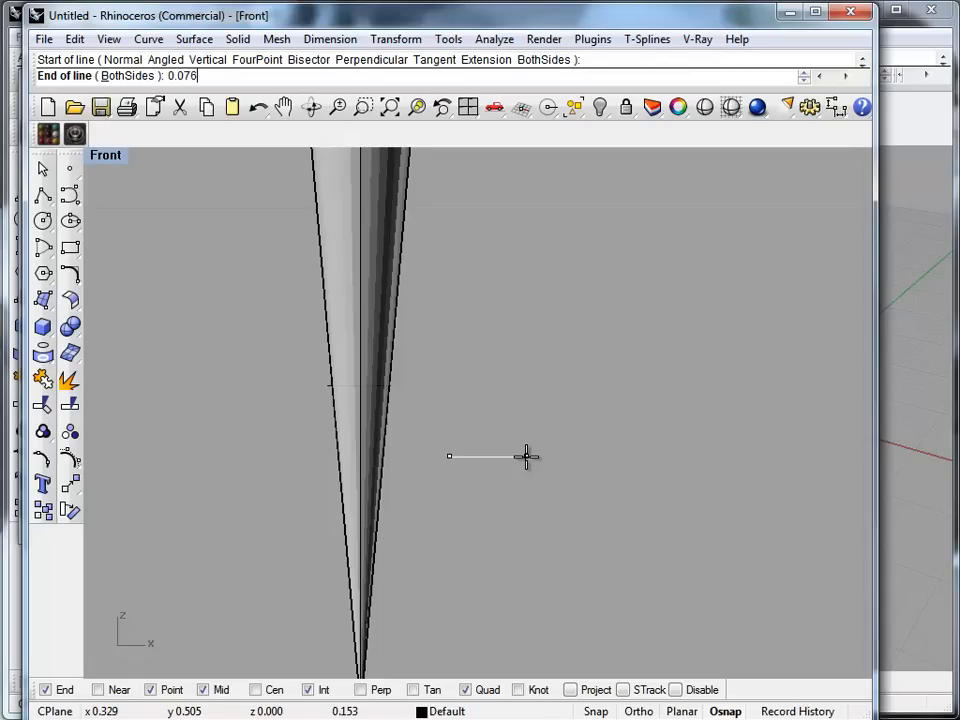
pyautogui.write('0.076')
pyautogui.press('Return')
pyautogui.scroll(3, 439, 414)
pyautogui.moveTo(462, 405); pyautogui.dragTo(557, 406, button='right')
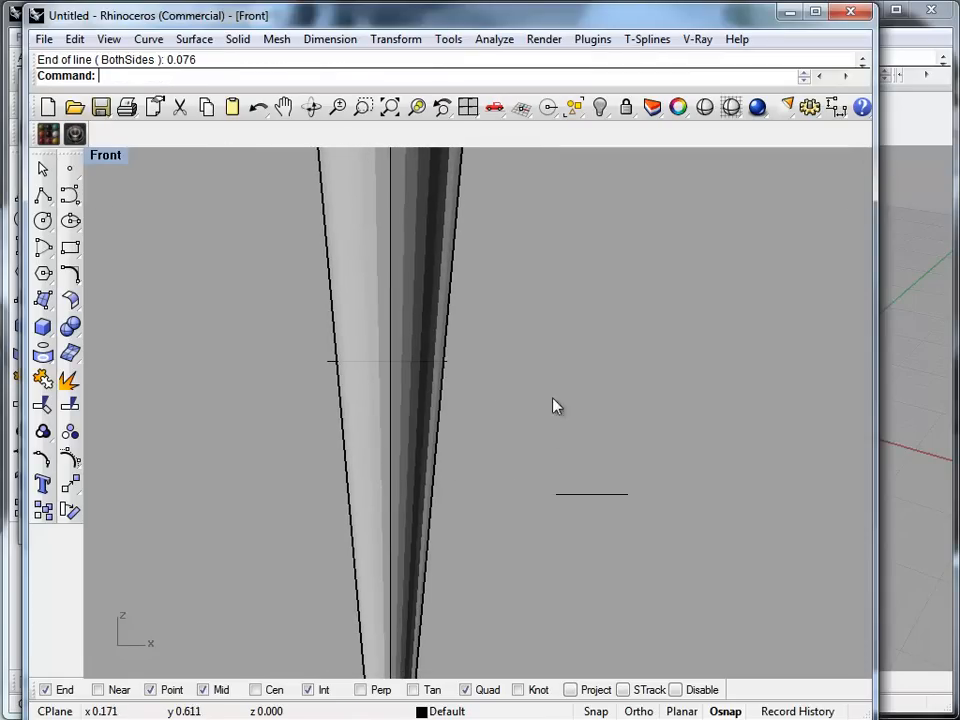
# Move the 0.076 mm line across the taper, below the 0.127 mm line, where it roughly spans the cutter's width.
pyautogui.moveTo(605, 496); pyautogui.dragTo(400, 604)
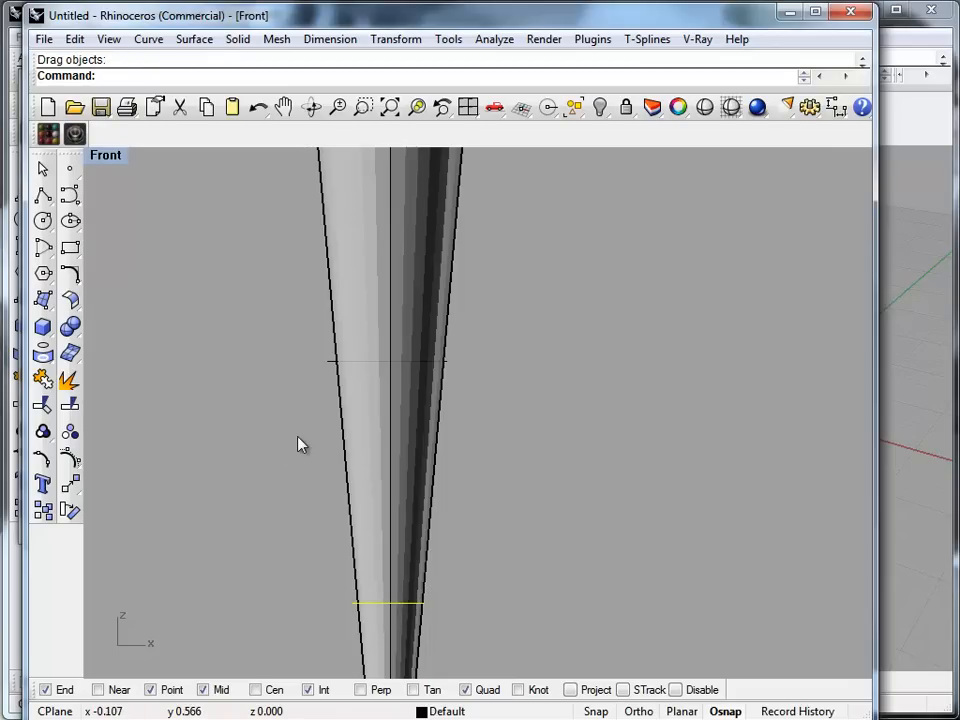
pyautogui.scroll(-6, 298, 438)
pyautogui.moveTo(268, 444); pyautogui.dragTo(330, 424, button='right')
pyautogui.click(368, 490)
# Select both width lines to highlight them and examine where they cross the cutter's tip.
pyautogui.scroll(4, 372, 495)
pyautogui.scroll(-20, 392, 515)
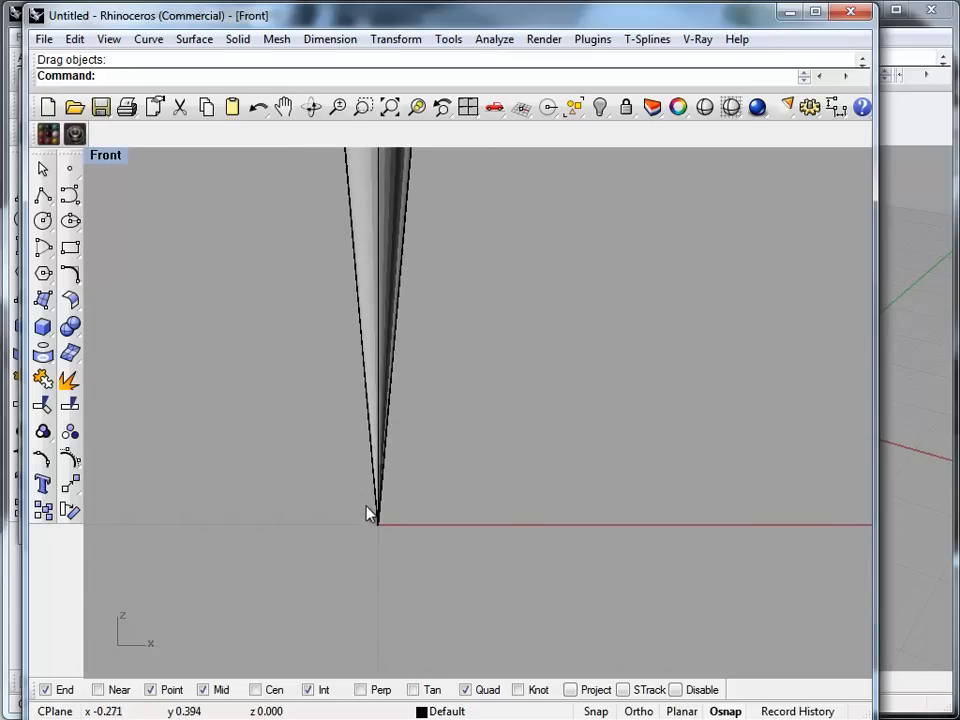
pyautogui.scroll(5, 371, 448)
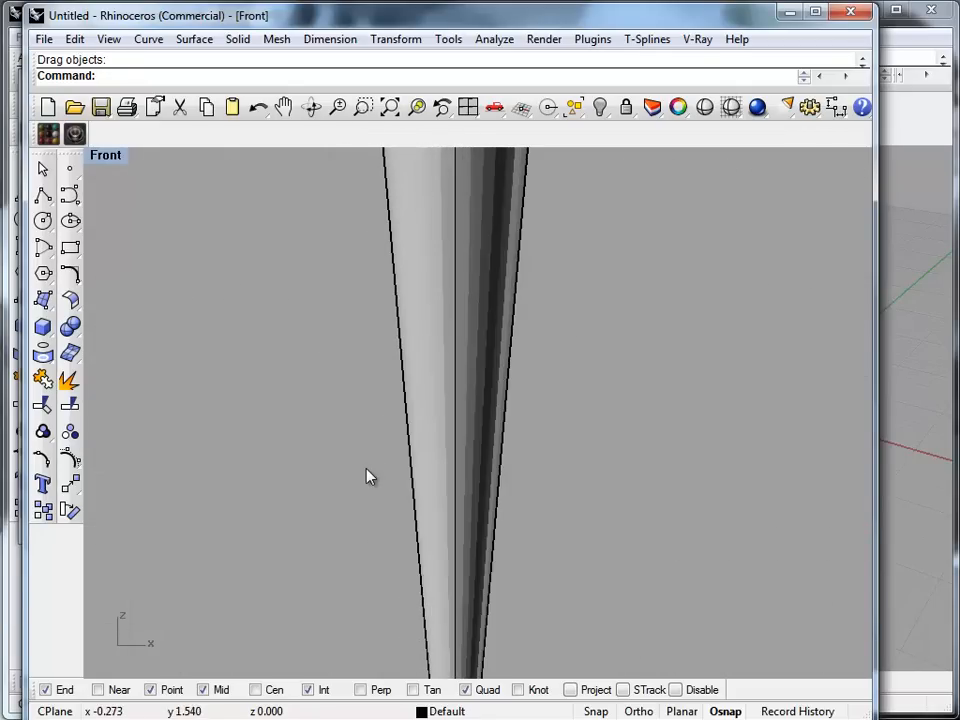
pyautogui.scroll(1, 315, 555)
pyautogui.scroll(-3, 283, 381)
pyautogui.moveTo(257, 366); pyautogui.dragTo(452, 562)
pyautogui.middleClick(326, 480)
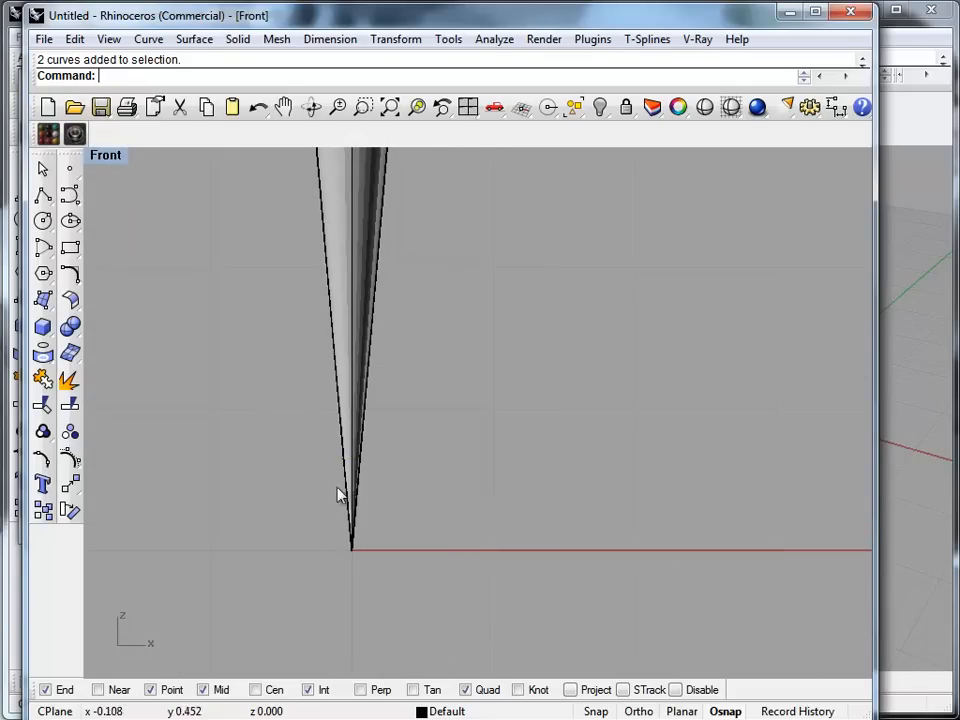
pyautogui.scroll(12, 341, 499)
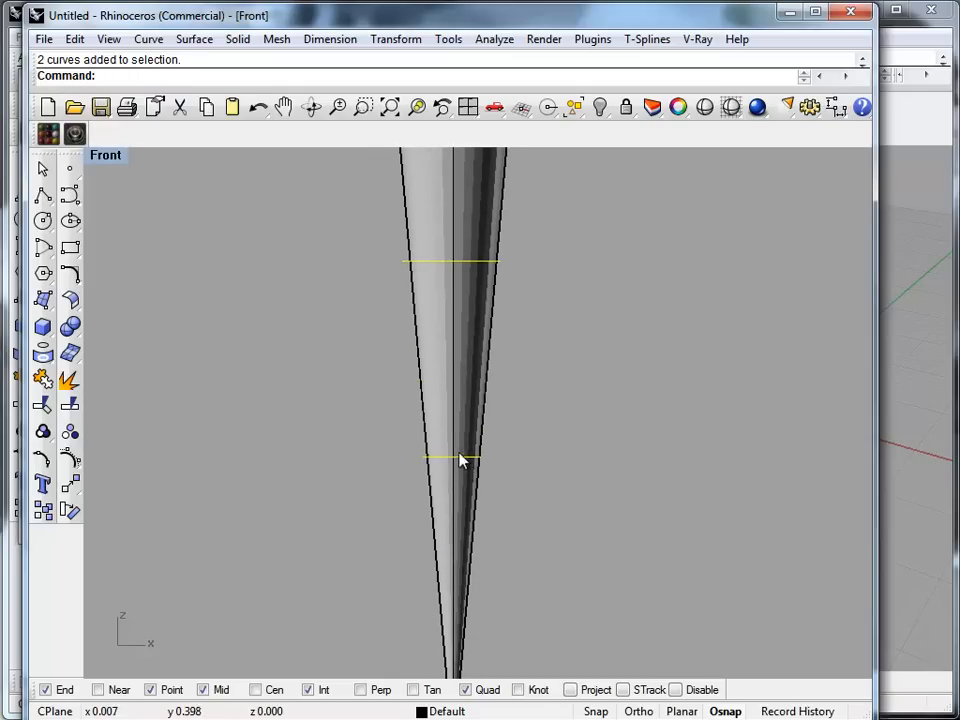
pyautogui.scroll(-2, 461, 456)
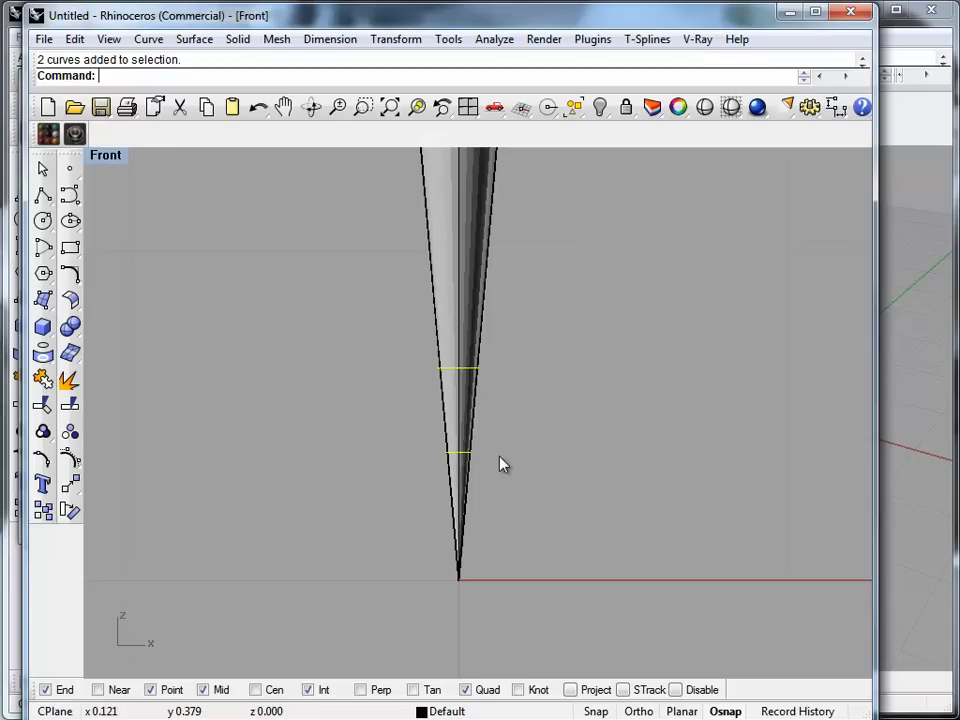
# Split the tapered cutter surface with the 0.127 mm line as the cutting object.
pyautogui.moveTo(353, 318); pyautogui.dragTo(591, 476)
pyautogui.press('Delete')
pyautogui.click(467, 369)
pyautogui.scroll(5, 403, 349)
pyautogui.write('Split')
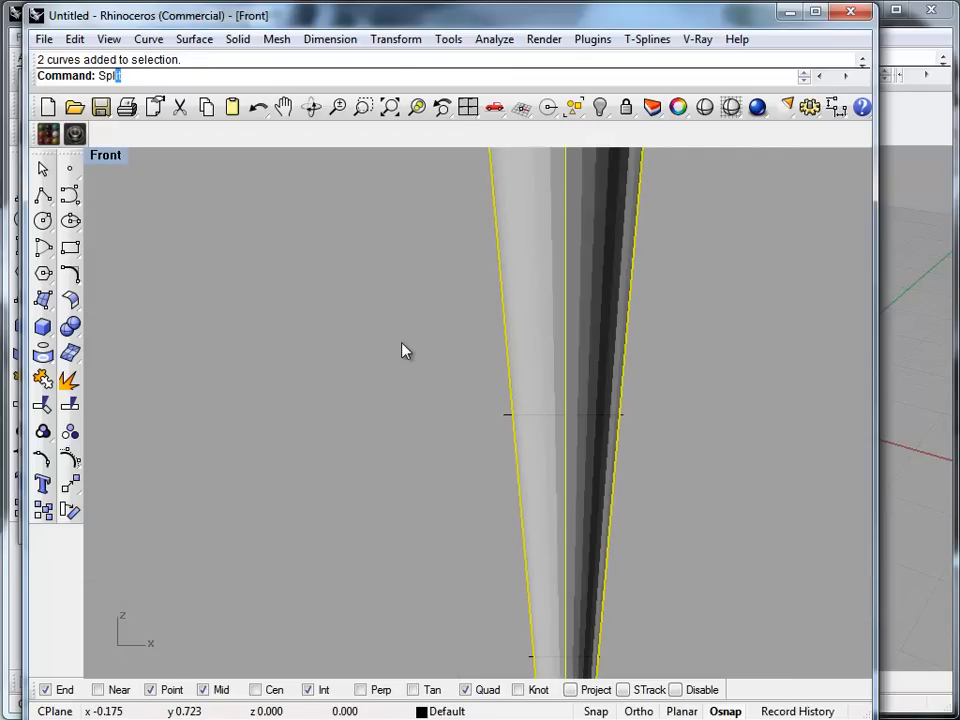
pyautogui.press('Return')
pyautogui.click(562, 414)
pyautogui.press('Return')
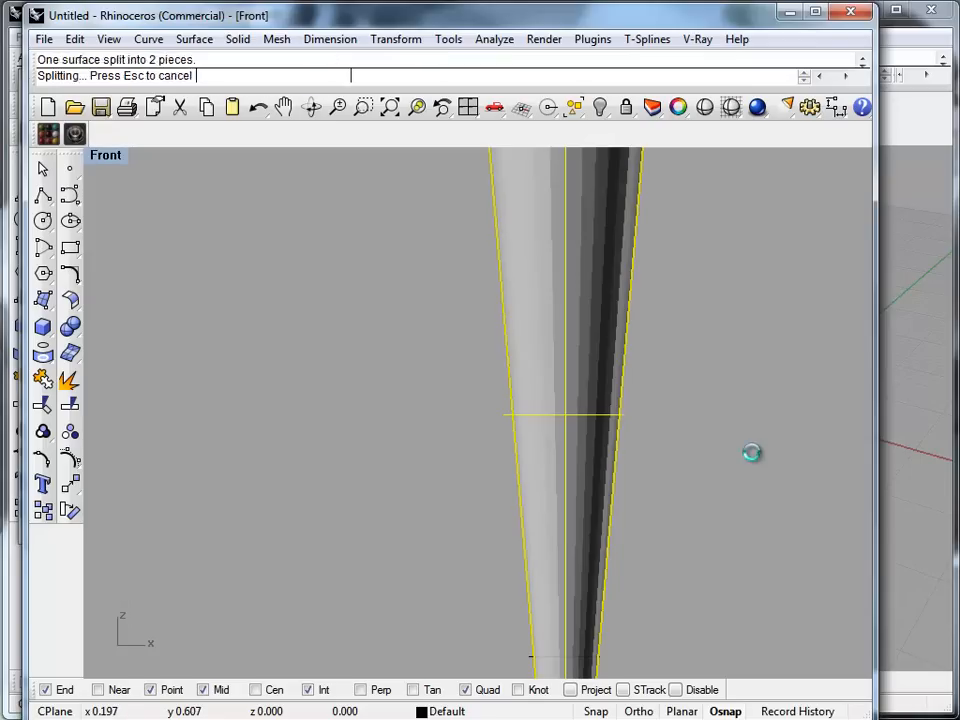
pyautogui.scroll(-5, 756, 540)
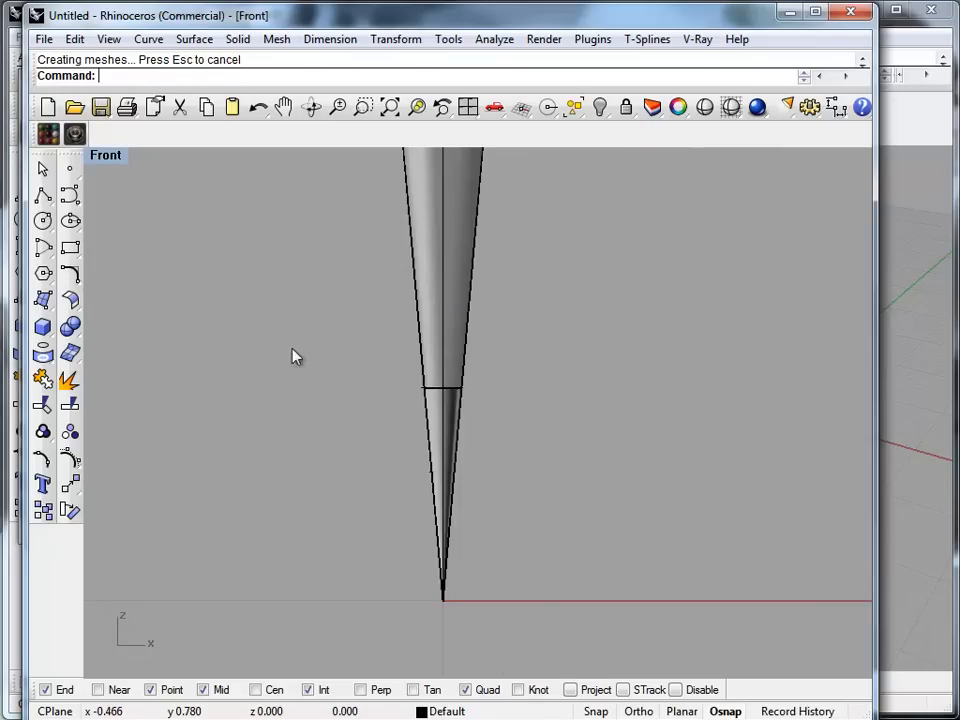
# Delete the pointed tip piece below the split along with both width lines.
pyautogui.moveTo(294, 356); pyautogui.dragTo(559, 647)
pyautogui.press('Delete')
pyautogui.scroll(-20, 539, 515)
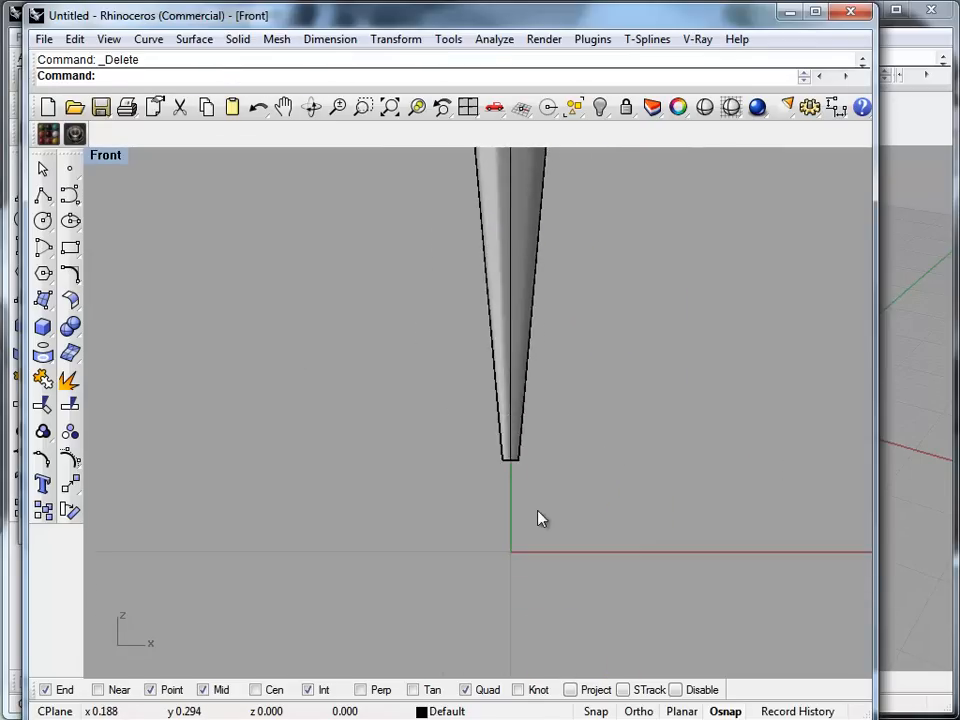
pyautogui.moveTo(471, 492)
pyautogui.mouseDown(button='right')
pyautogui.moveTo(451, 521)
pyautogui.moveTo(440, 509)
pyautogui.mouseUp(button='right')
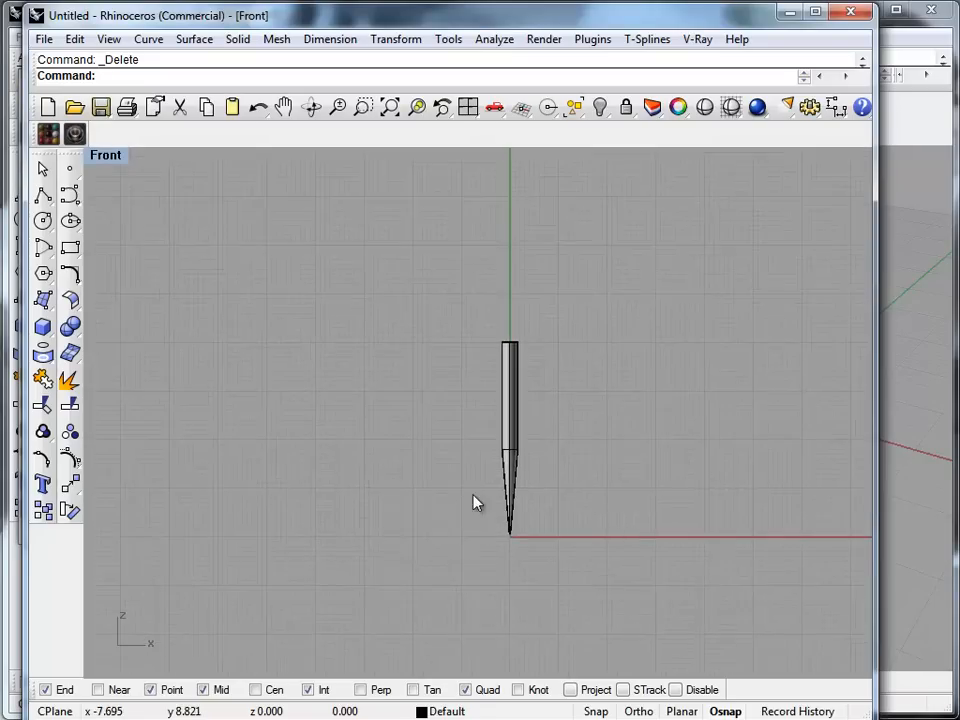
# Inspect the cutter's truncated tip up close and place its Rhino window beside RhinoCAM's Create/Select Tool dialog.
pyautogui.scroll(5, 474, 504)
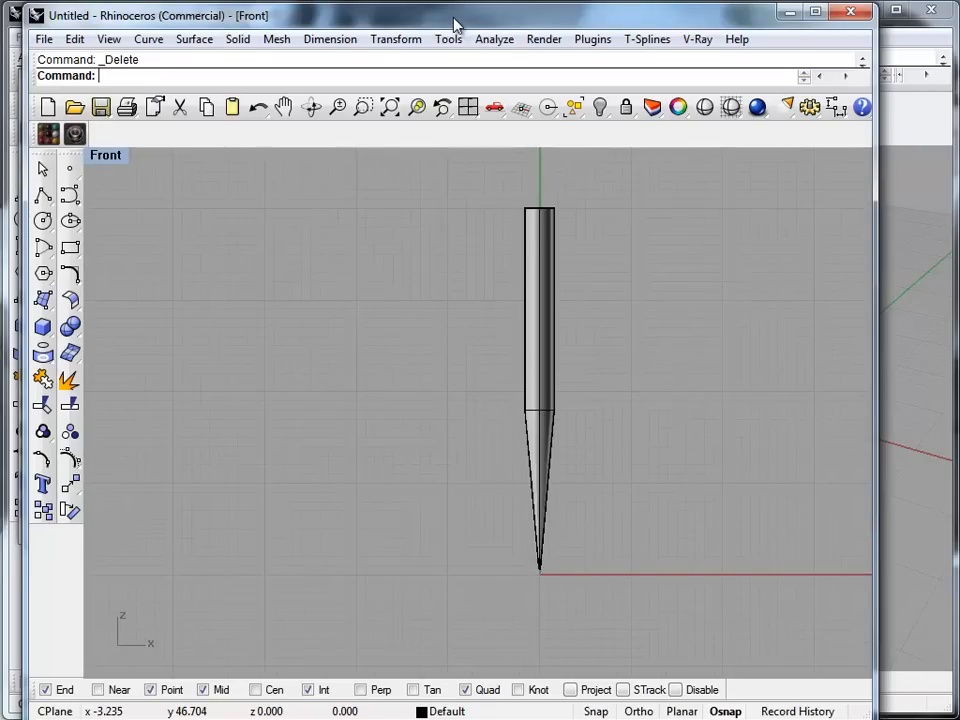
pyautogui.scroll(8, 551, 568)
pyautogui.scroll(-3, 520, 450)
pyautogui.moveTo(285, 26); pyautogui.dragTo(698, 58)
pyautogui.click(411, 86)
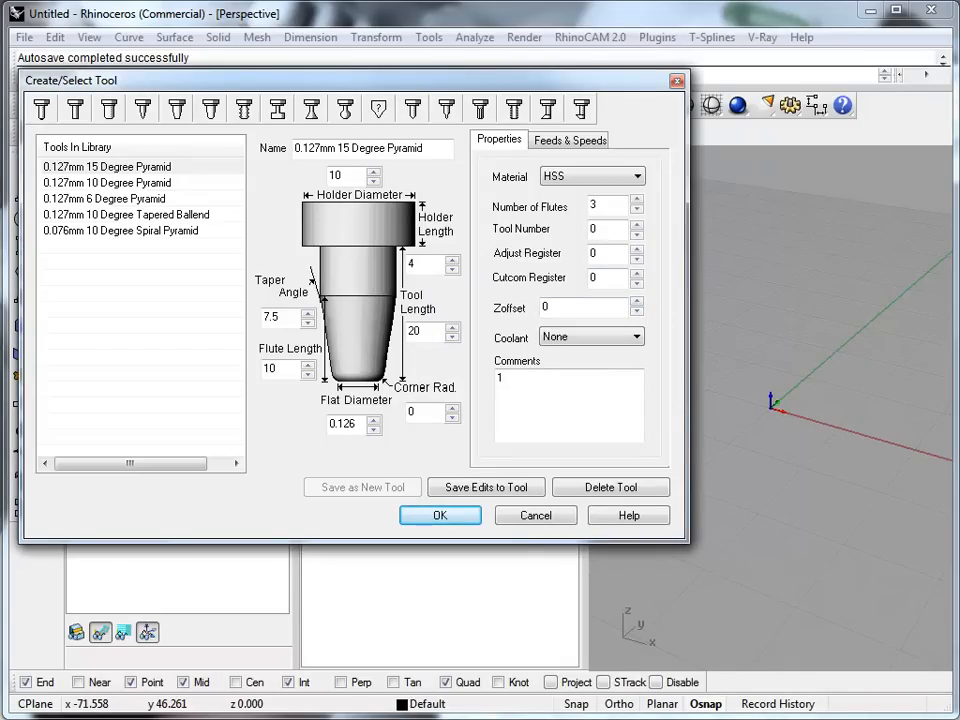
pyautogui.hotkey('alt', 'Tab')
pyautogui.moveTo(709, 50); pyautogui.dragTo(735, 42)
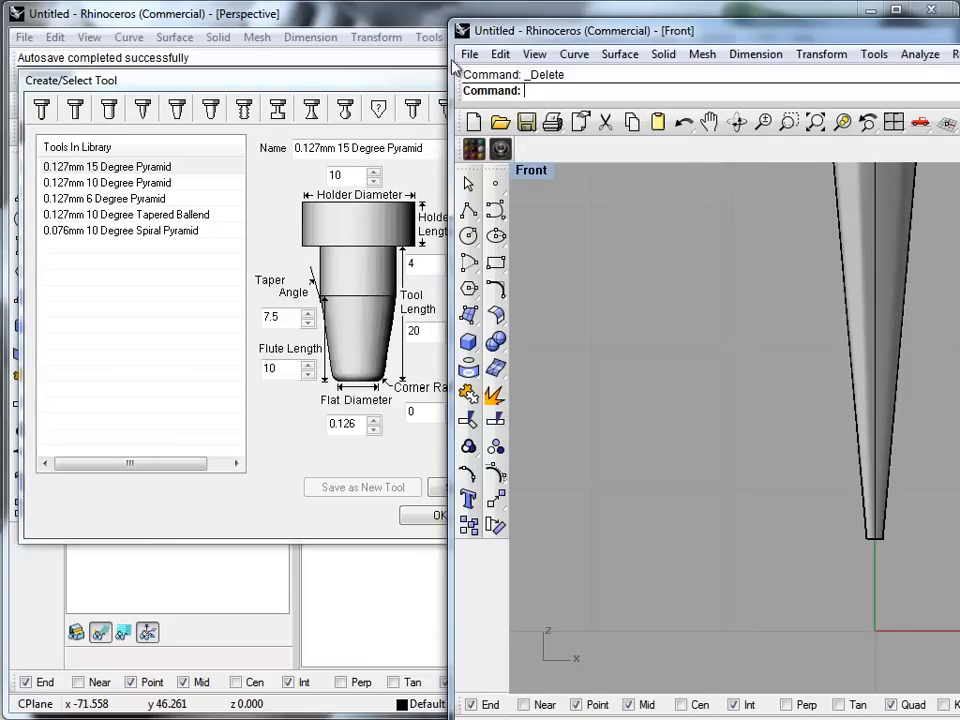
# Check the flat diameter of the 0.127mm 15 Degree Pyramid and load the 0.127mm 10 Degree Pyramid from the tool library.
pyautogui.click(278, 63)
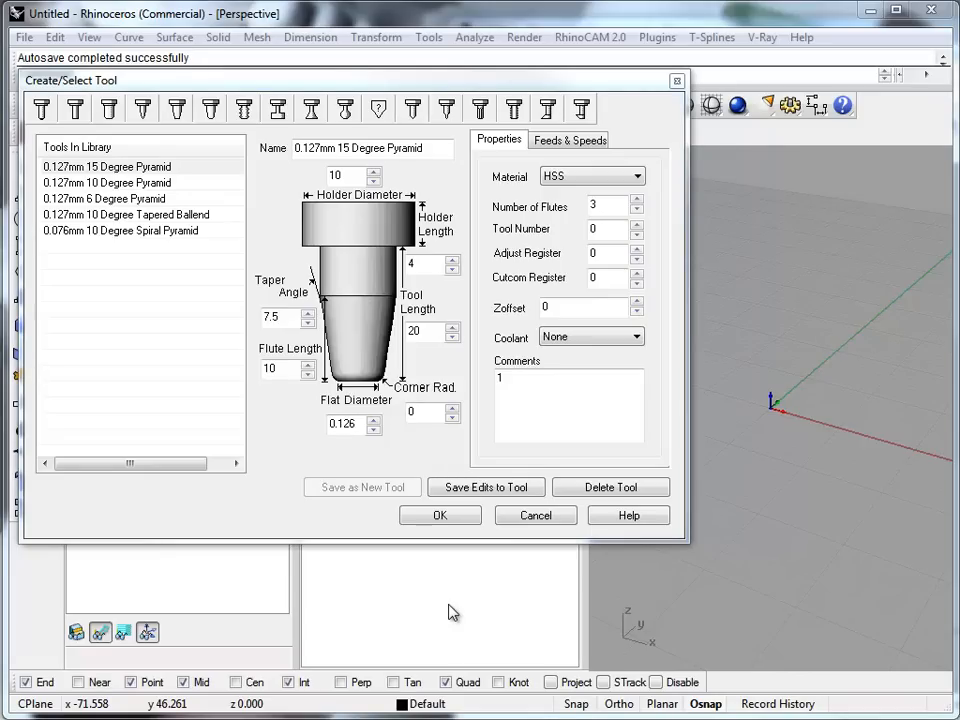
pyautogui.click(363, 425)
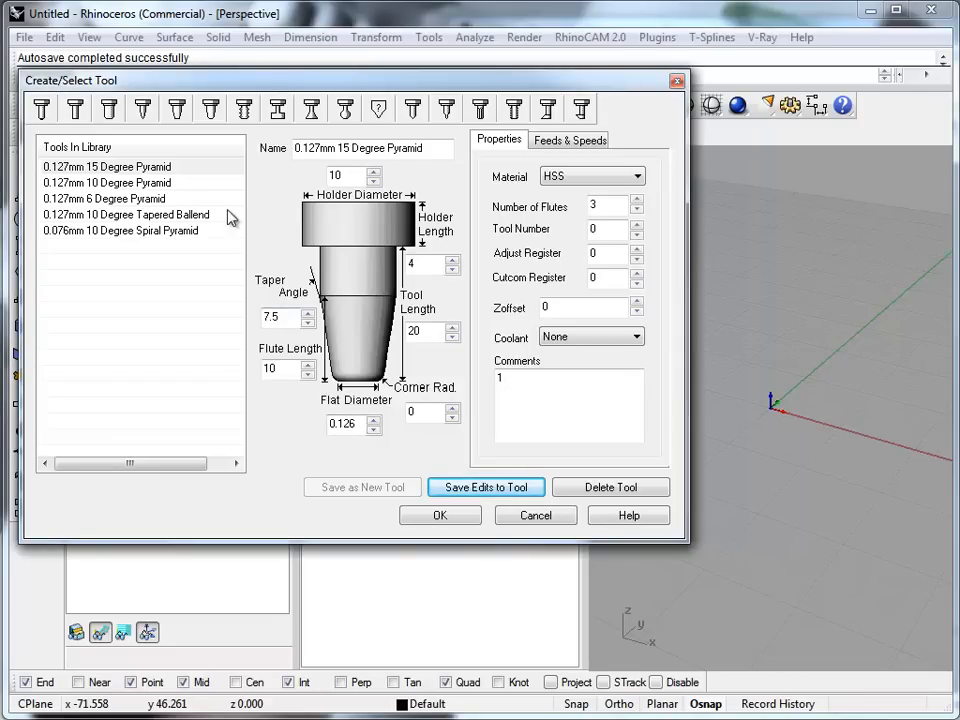
pyautogui.click(128, 184)
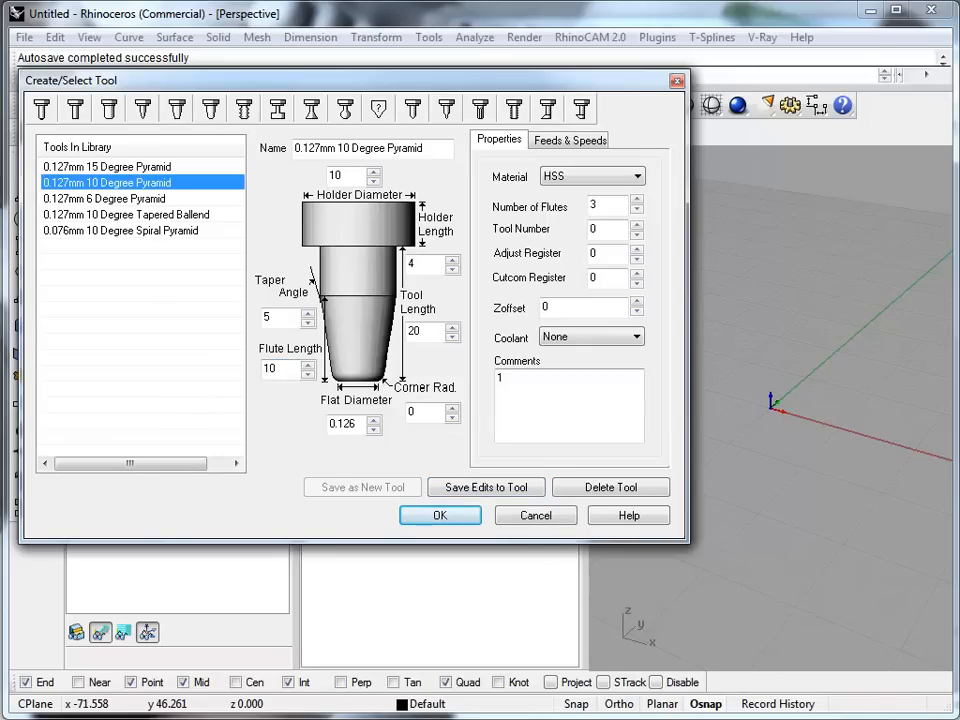
# Compare the modelled cutter's taper, tip and overall length with the 10 Degree Pyramid's flute length and other dimensions.
pyautogui.click(957, 431)
pyautogui.scroll(-5, 843, 360)
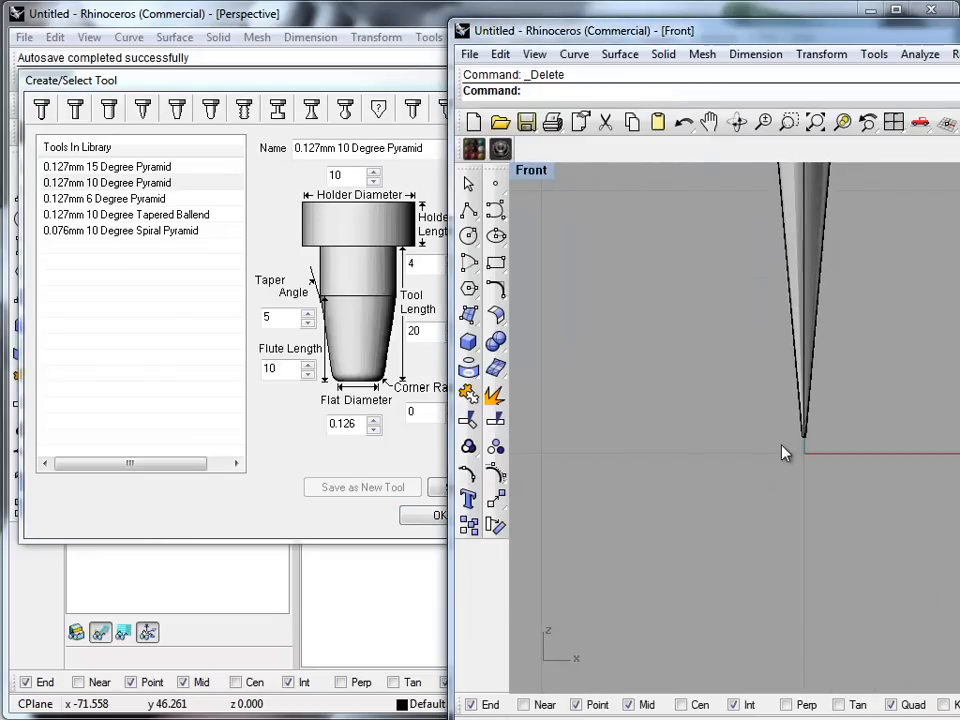
pyautogui.scroll(4, 662, 407)
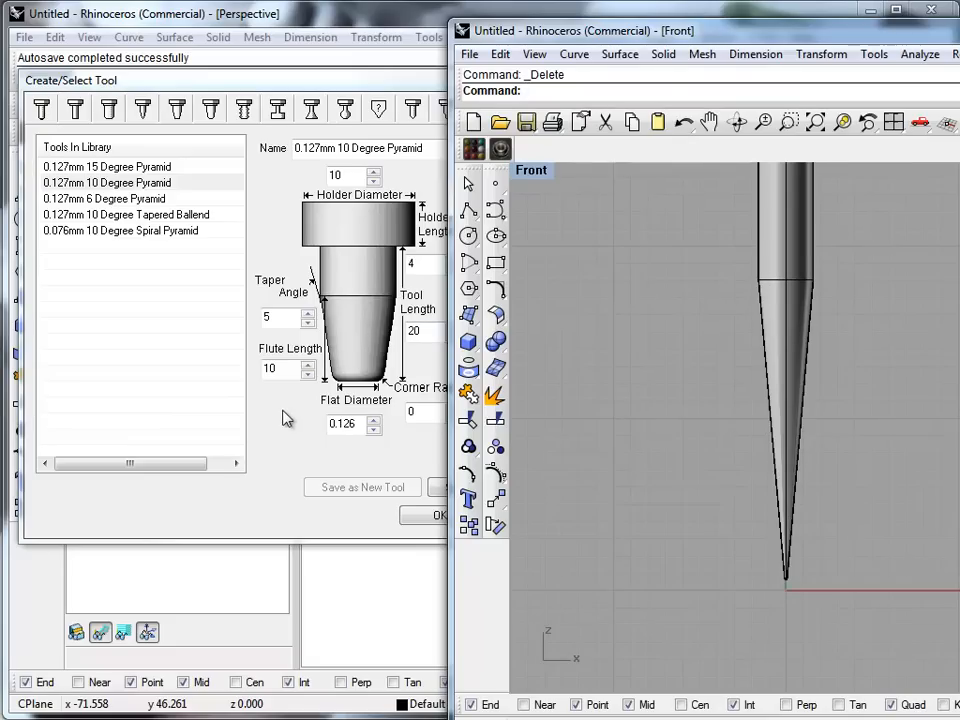
pyautogui.click(289, 369)
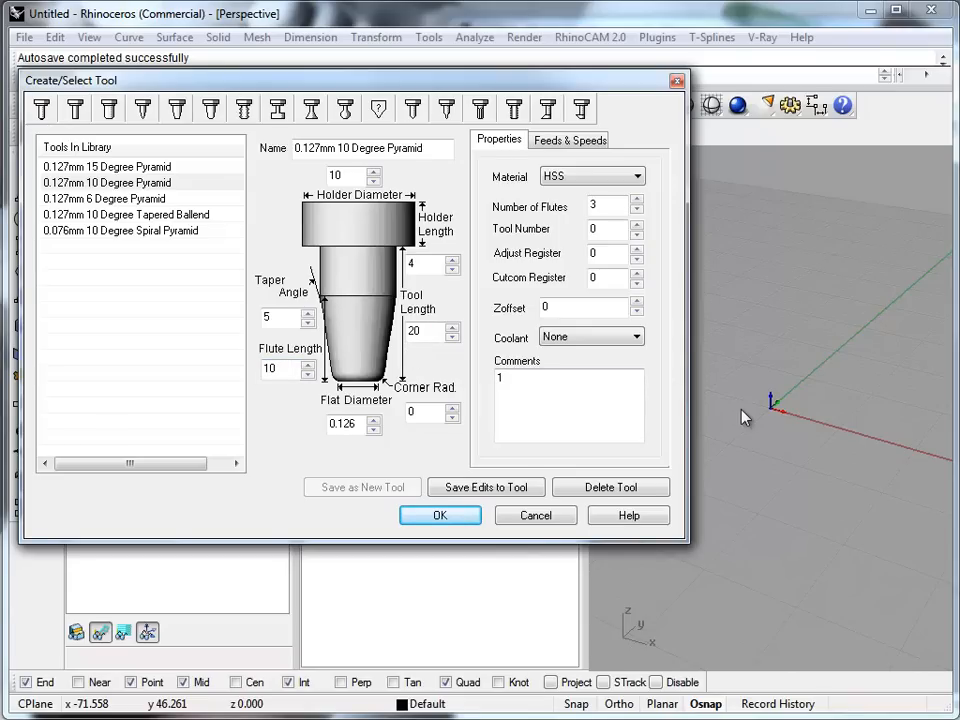
pyautogui.hotkey('alt', 'Tab')
pyautogui.moveTo(828, 422); pyautogui.dragTo(821, 450, button='right')
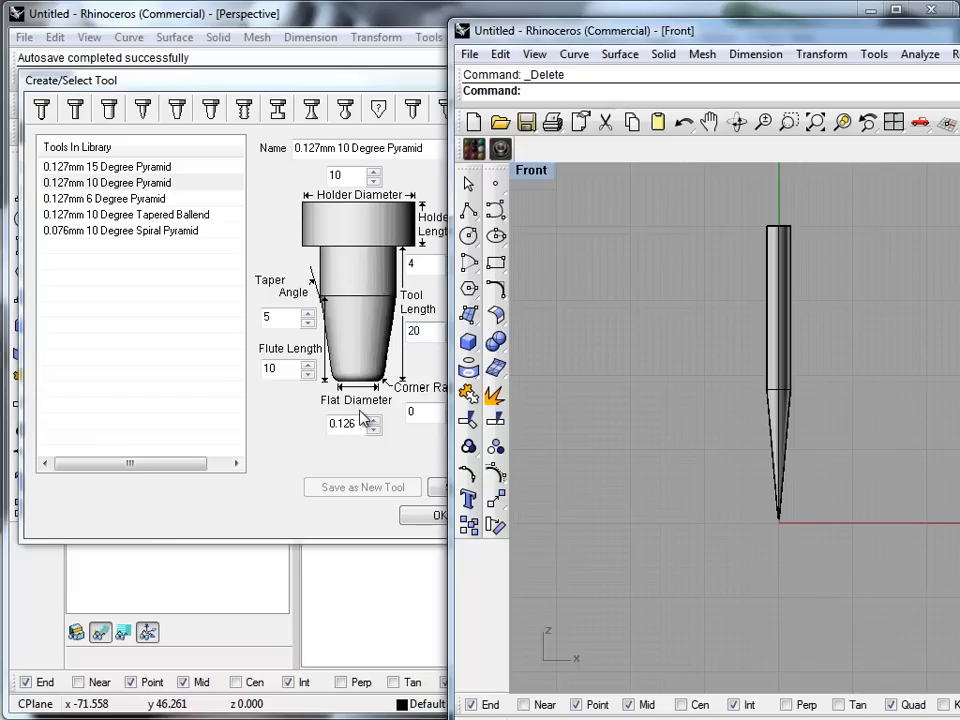
# Enter 5.0 as the taper angle of the 0.127mm 10 Degree Pyramid in the RhinoCAM tool dialog.
pyautogui.click(272, 283)
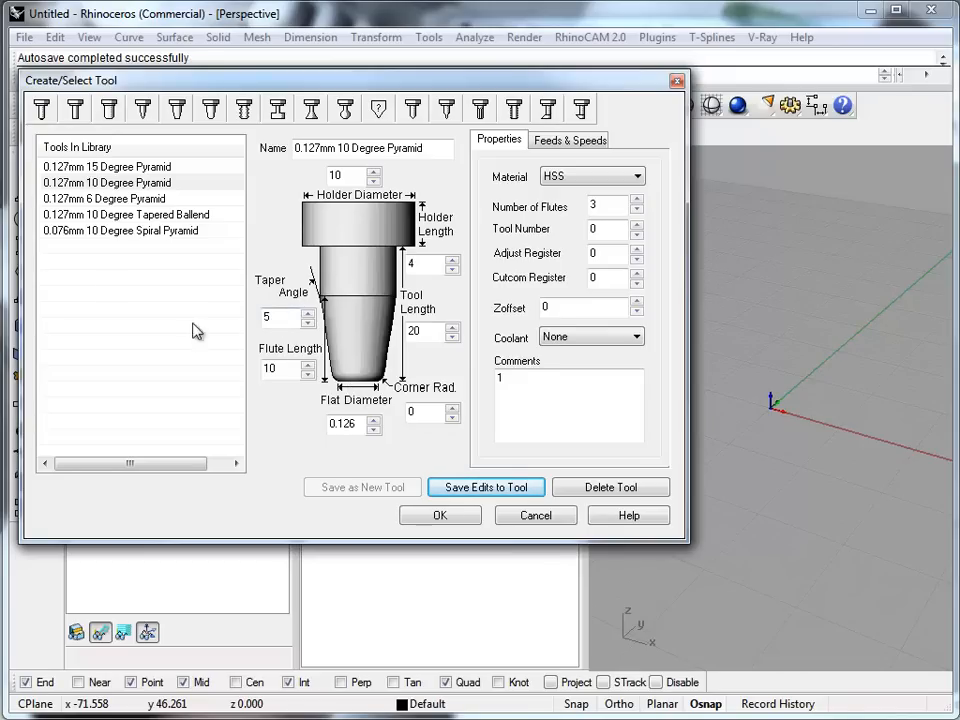
pyautogui.click(276, 317)
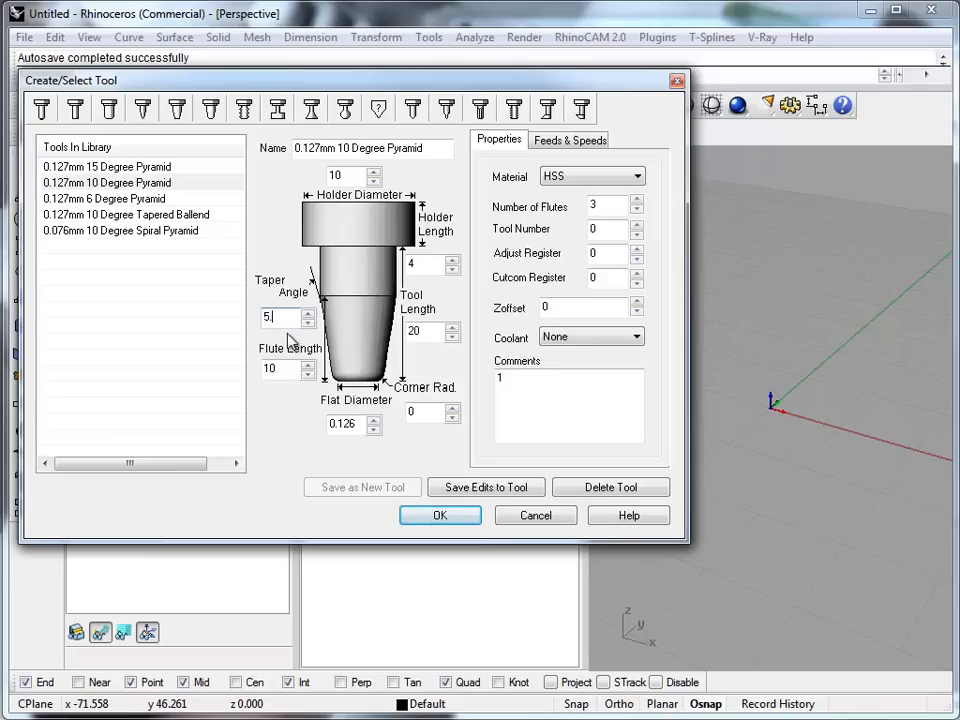
pyautogui.write('0')
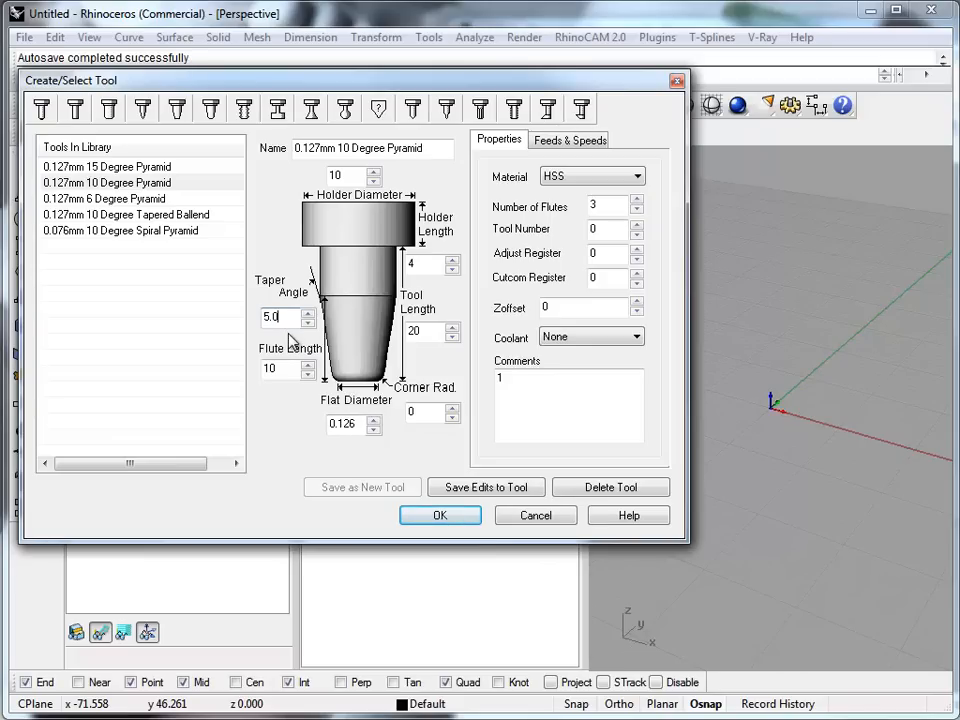